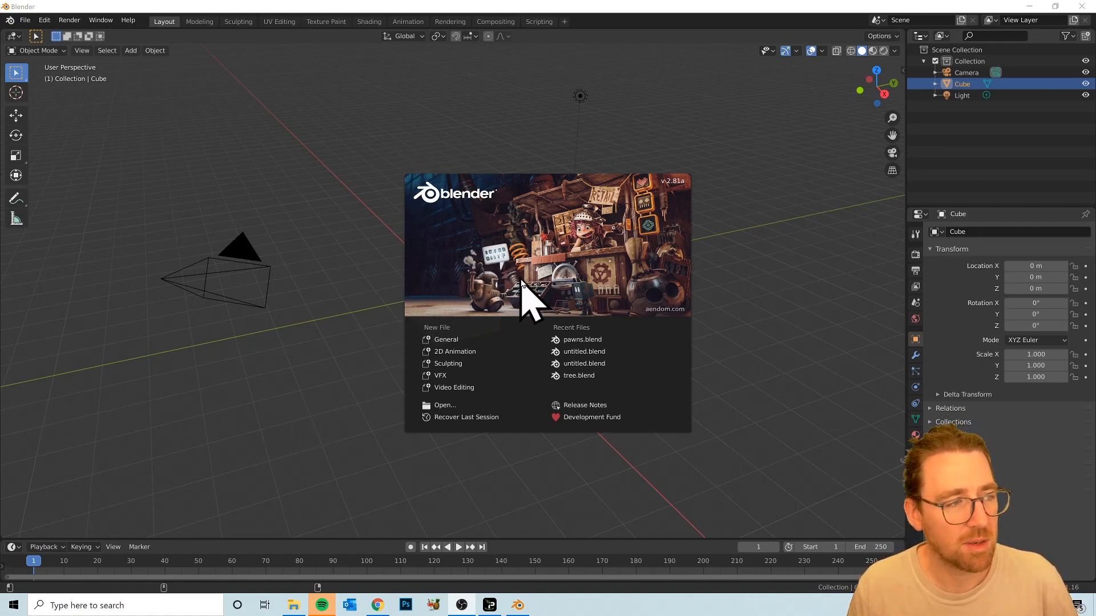
# - Start a new Sculpting file and inspect the sphere's topology in wireframe before returning to solid shading
pyautogui.click(477, 366)
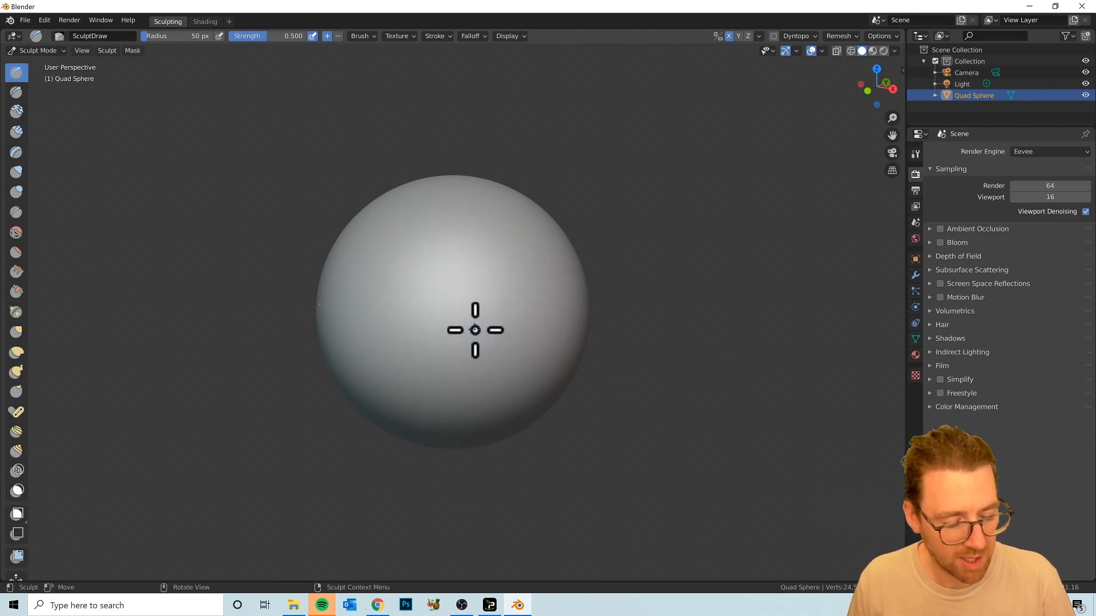
pyautogui.press('z')
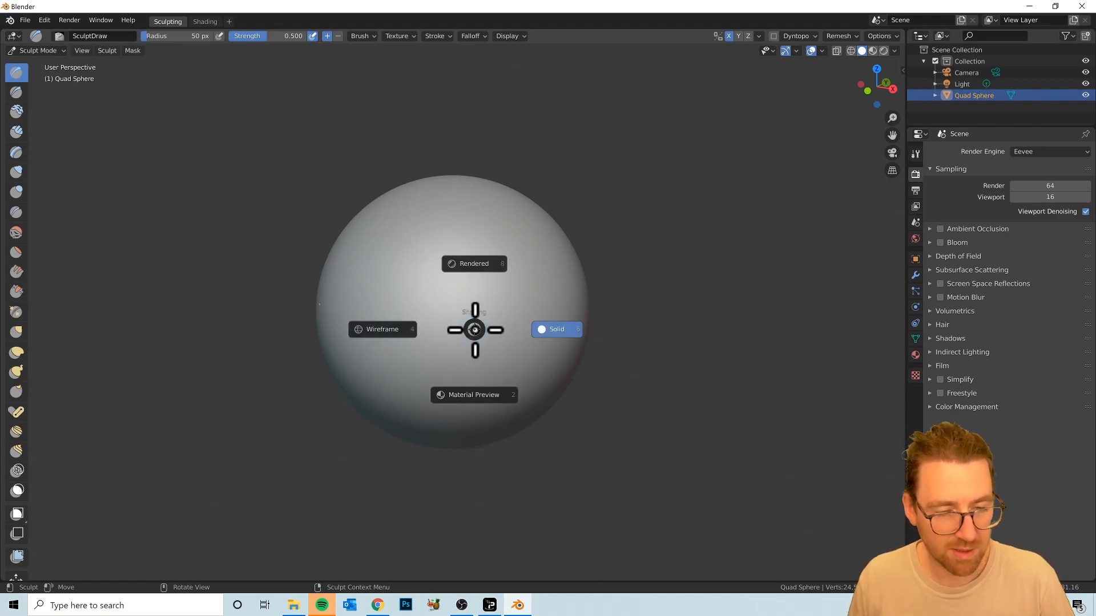
pyautogui.click(371, 328)
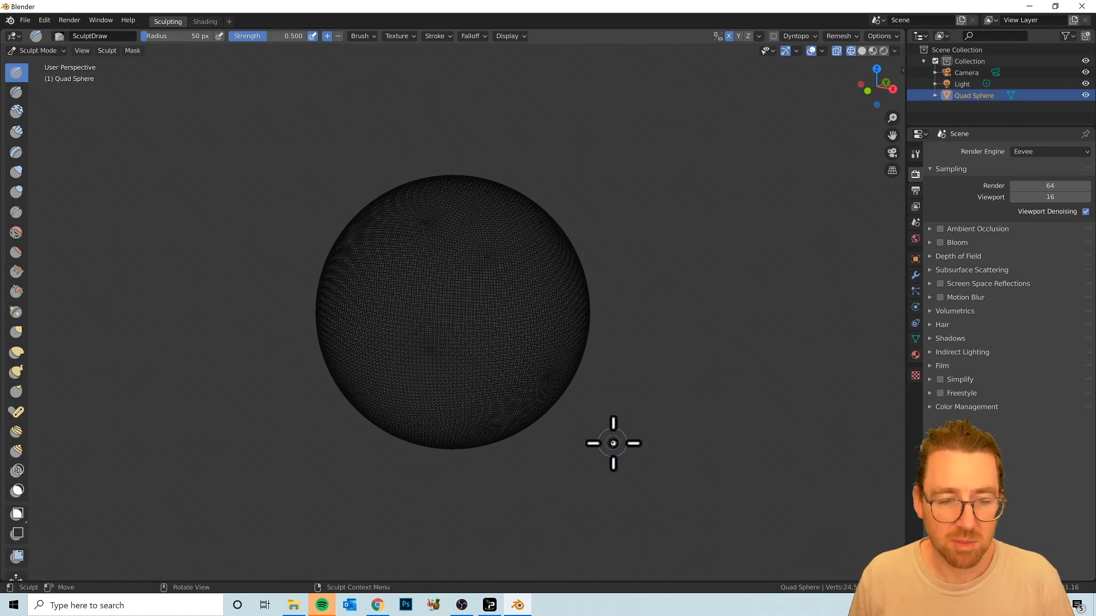
pyautogui.press('z')
pyautogui.click(708, 443)
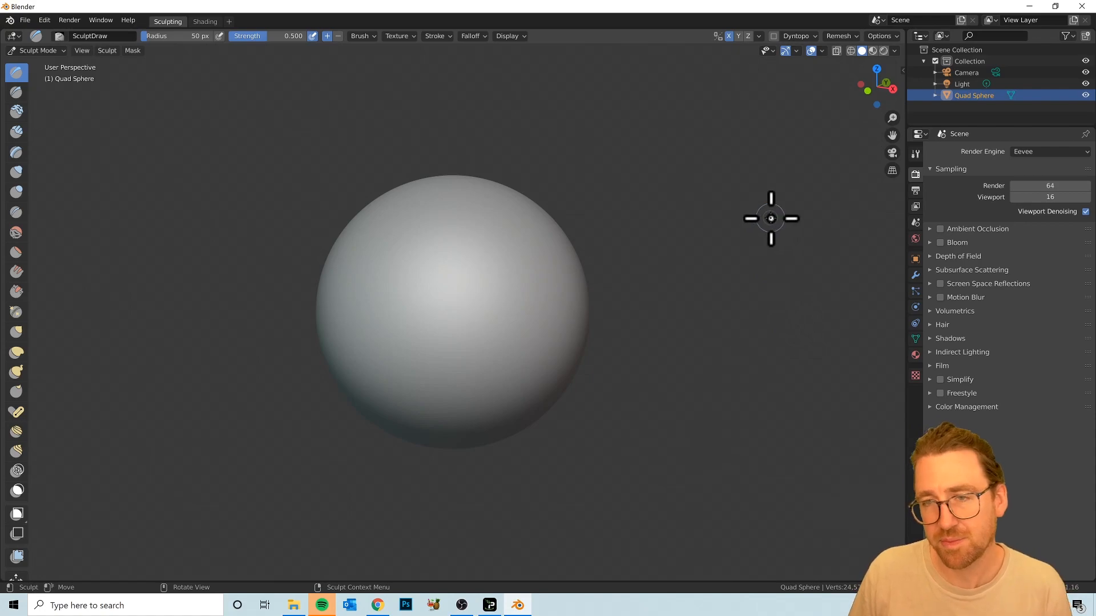
# - Try the multicoloured normal-style MatCap as the viewport shading for the sphere
pyautogui.click(894, 38)
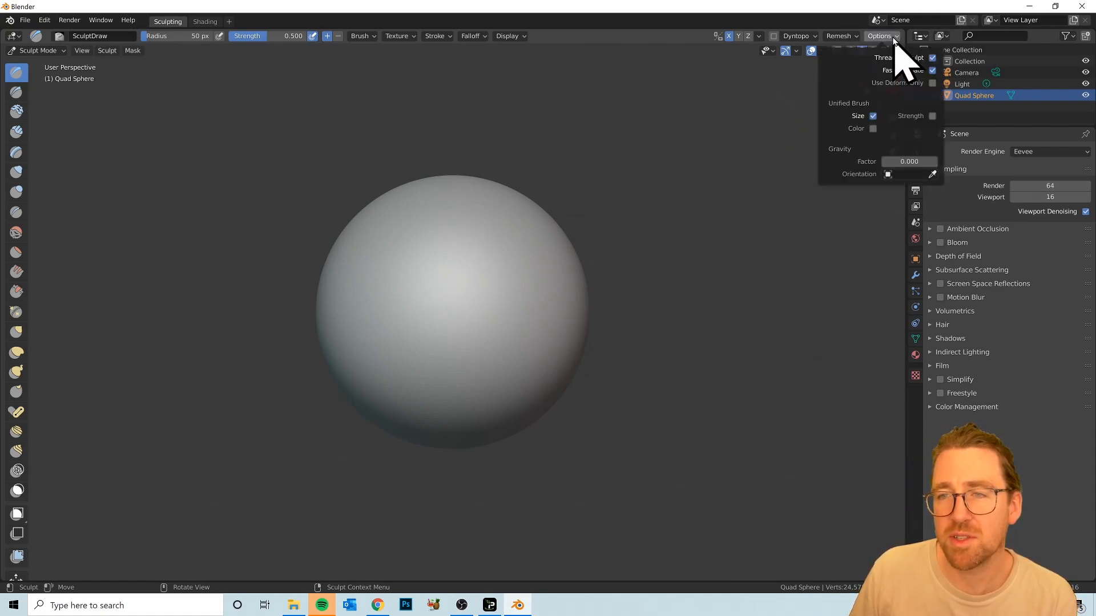
pyautogui.click(894, 38)
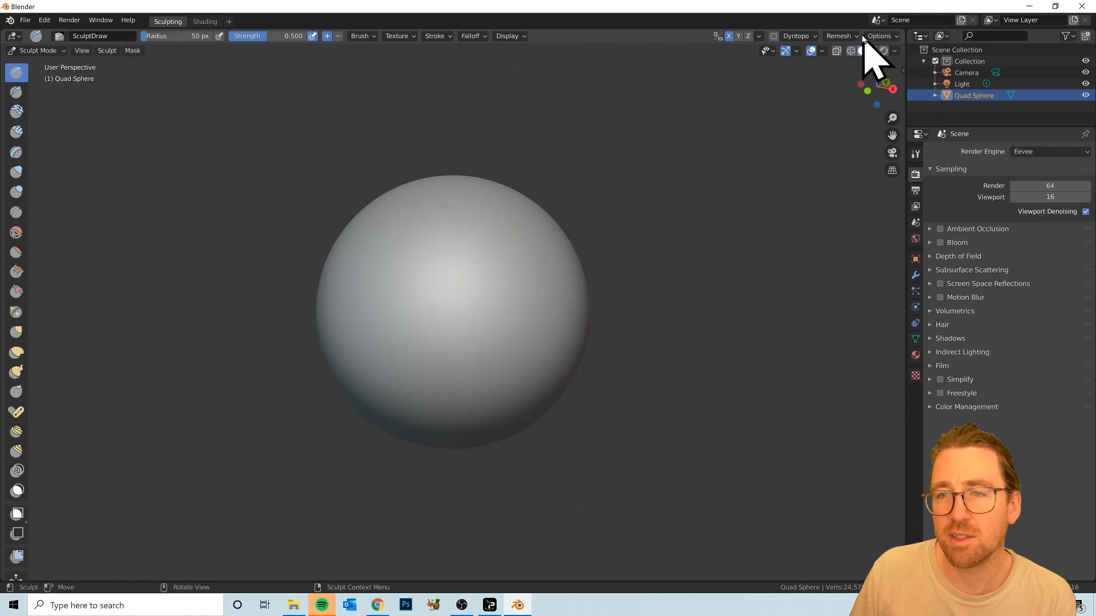
pyautogui.click(893, 51)
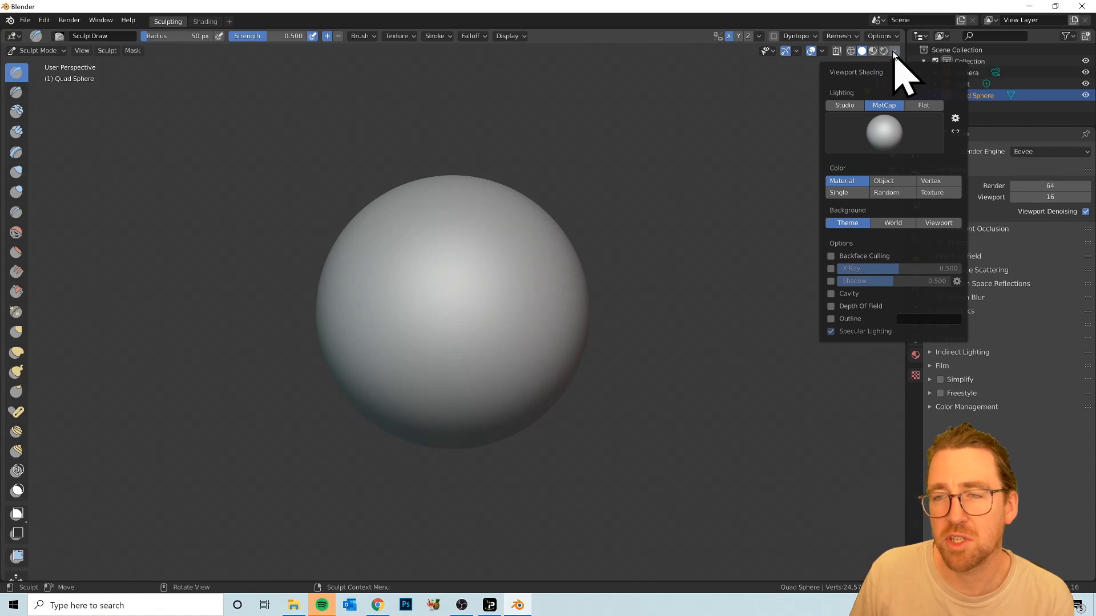
pyautogui.click(894, 51)
pyautogui.click(894, 52)
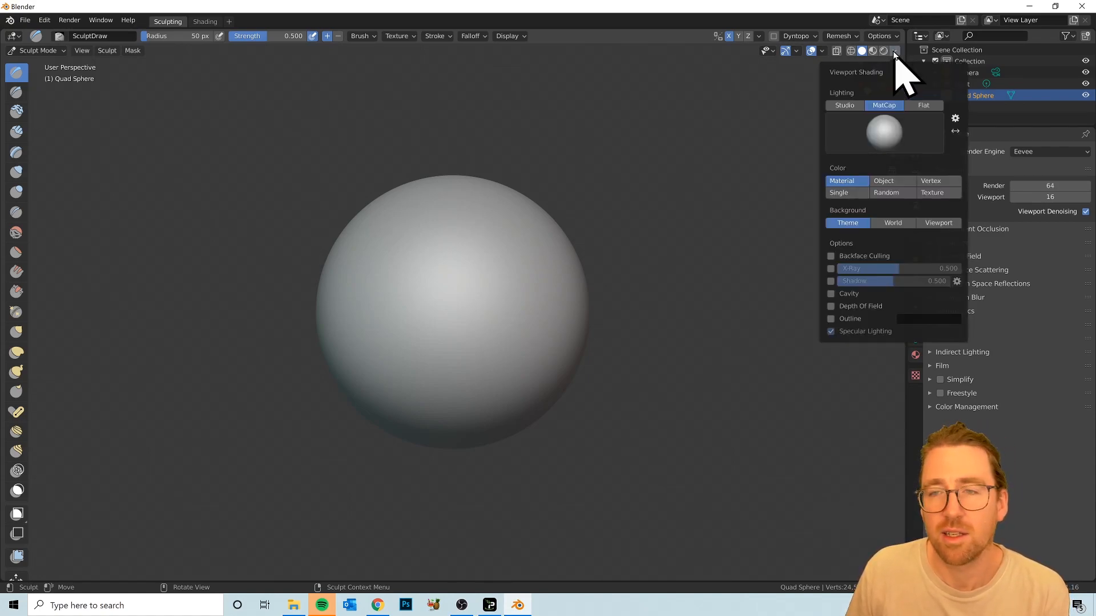
pyautogui.click(885, 147)
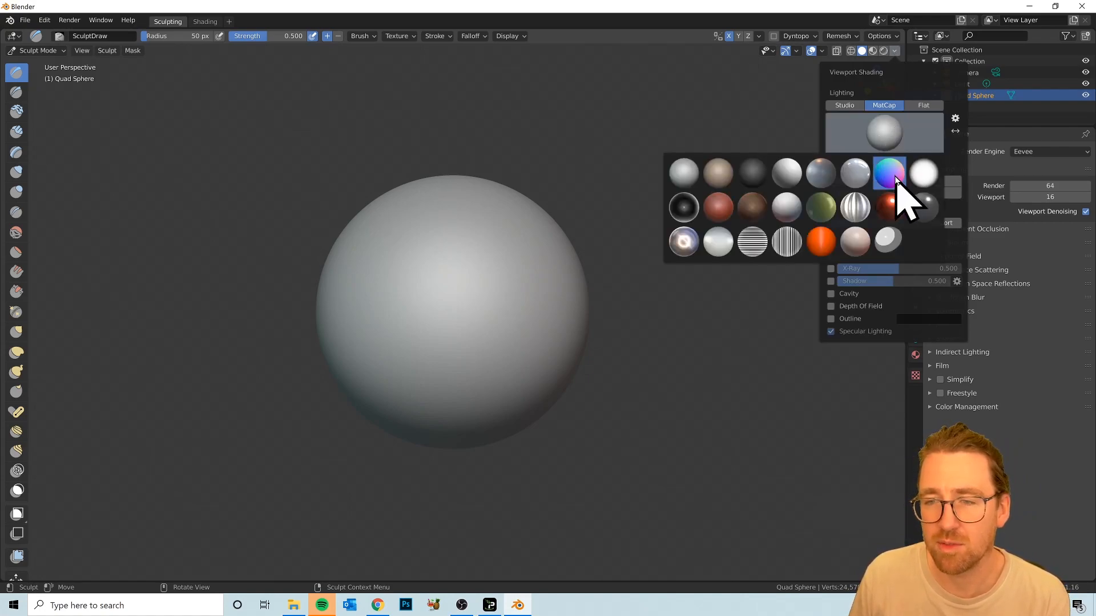
pyautogui.click(889, 171)
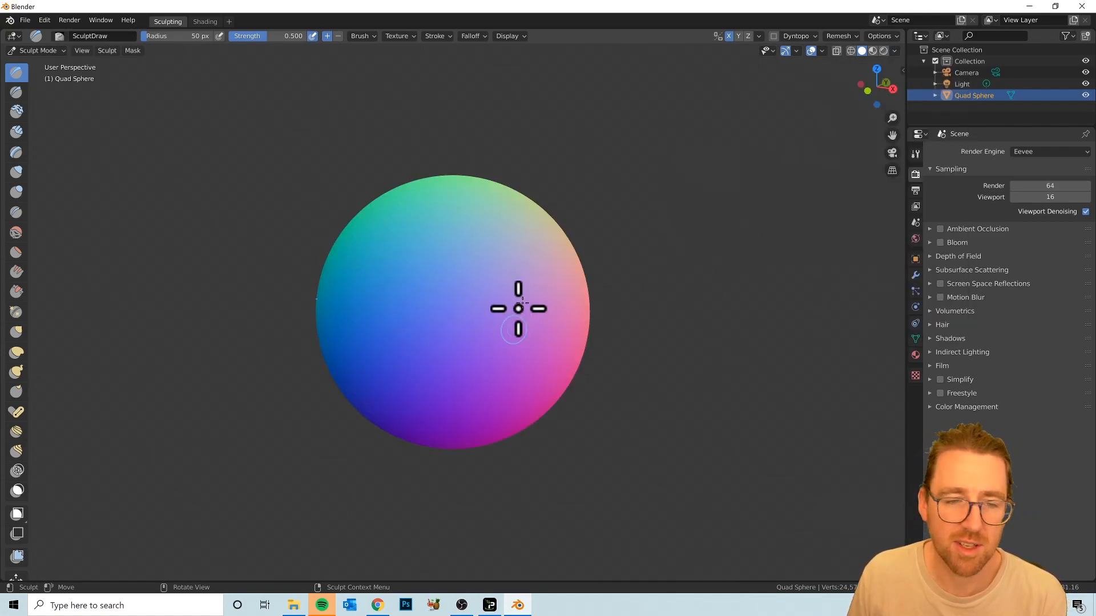
# - Try the matte red clay MatCap on the sphere
pyautogui.click(895, 52)
pyautogui.click(886, 133)
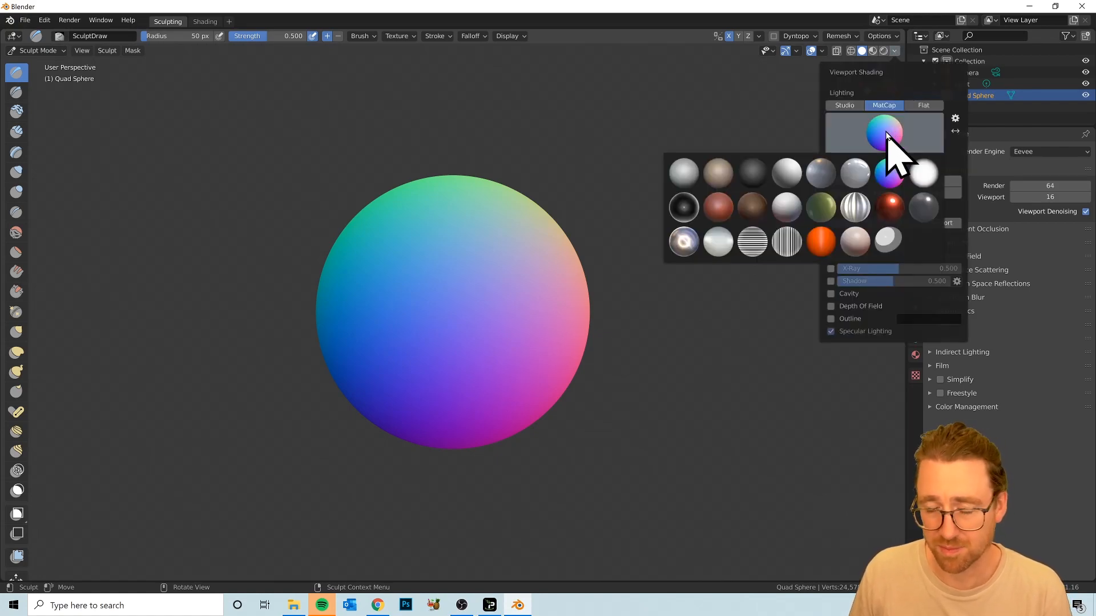
pyautogui.click(886, 133)
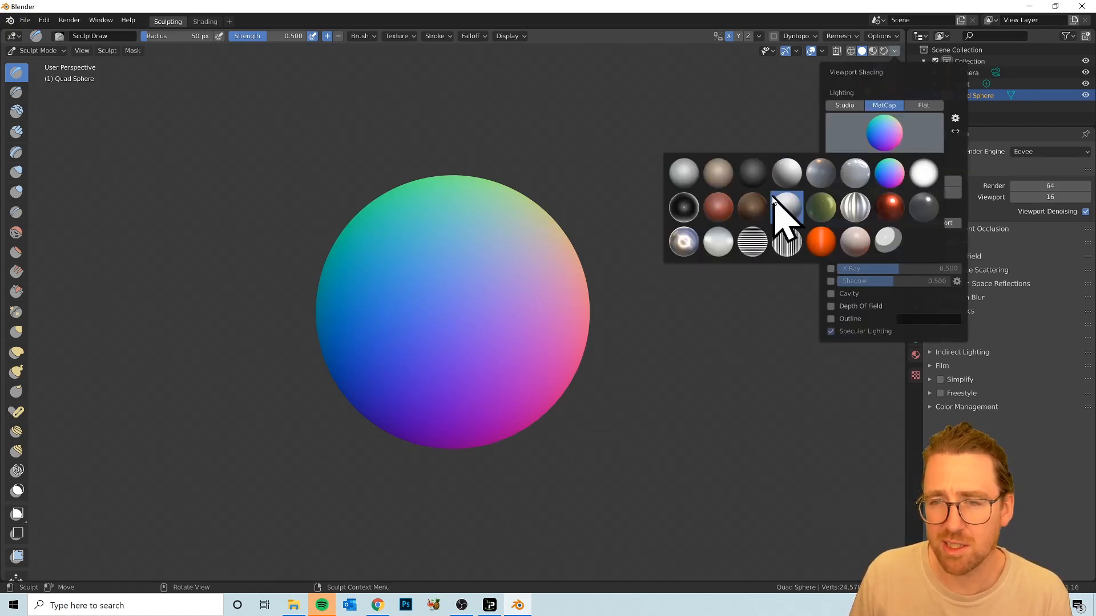
pyautogui.click(719, 208)
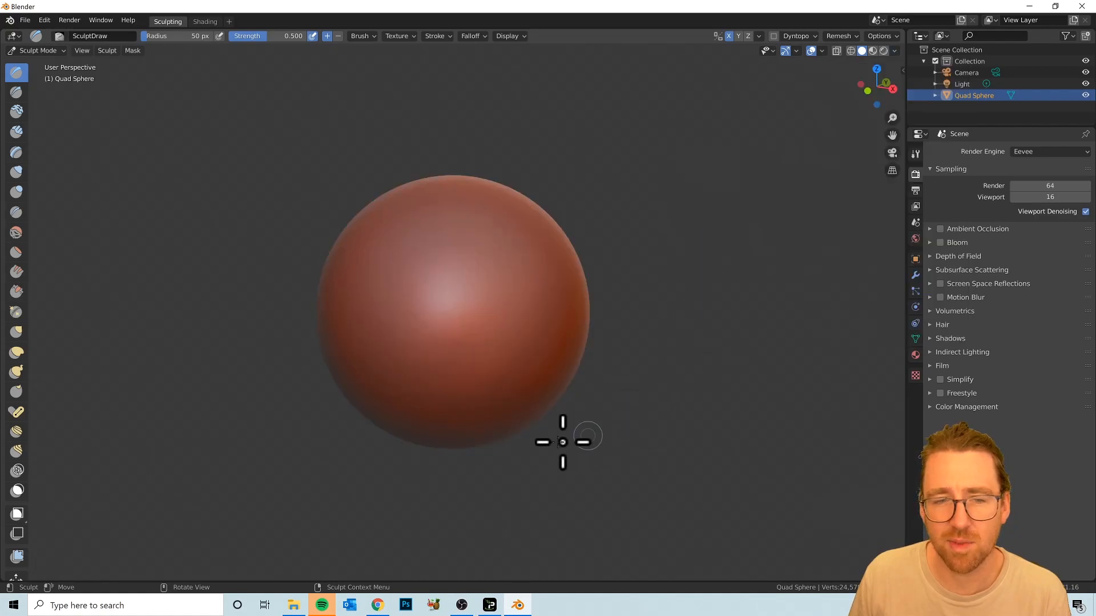
# - Switch the viewport MatCap to the beige clay one in place of the red clay
pyautogui.click(894, 51)
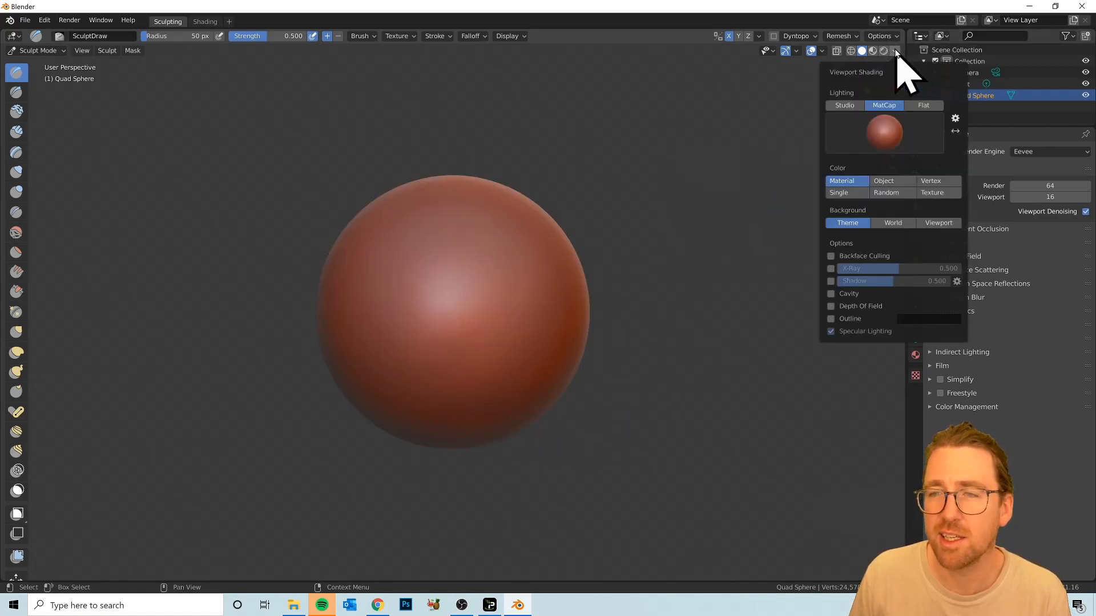
pyautogui.click(884, 133)
pyautogui.click(719, 174)
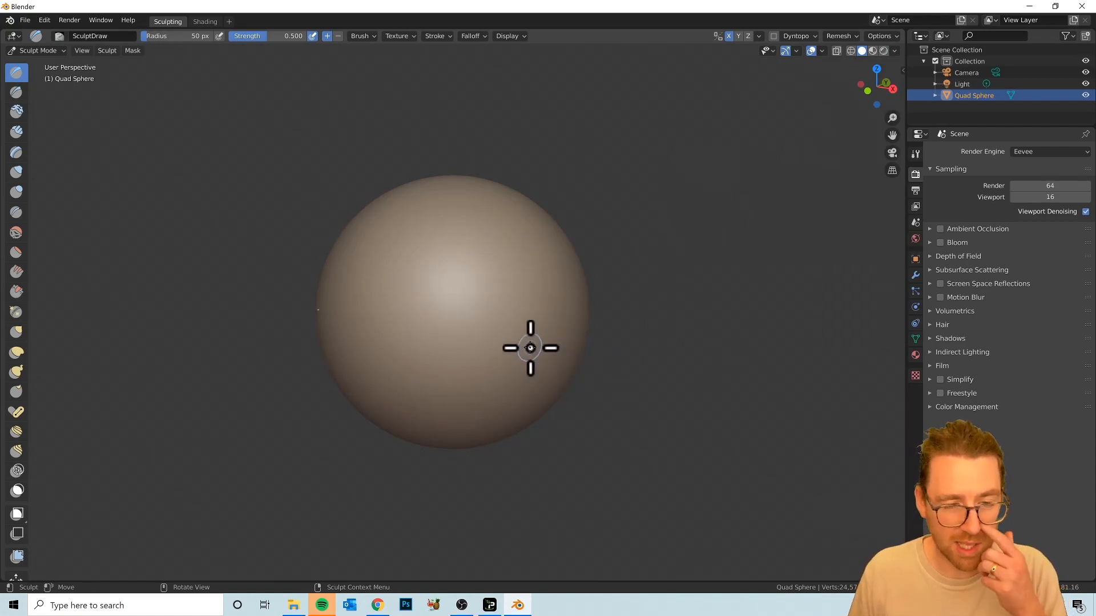
# - Try the glossy dark red MatCap on the sphere
pyautogui.click(895, 51)
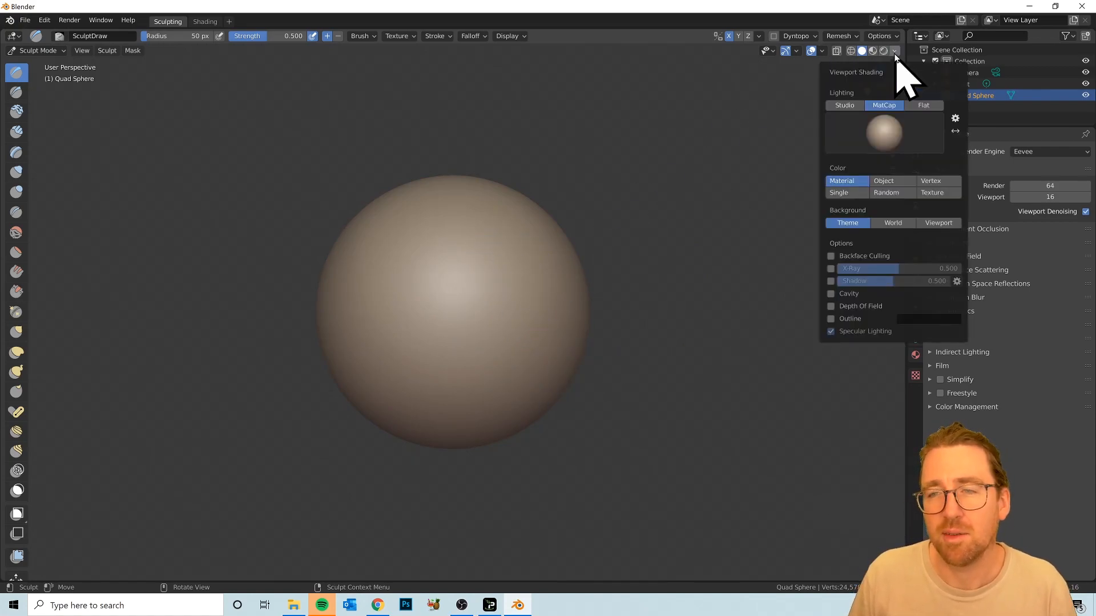
pyautogui.click(889, 136)
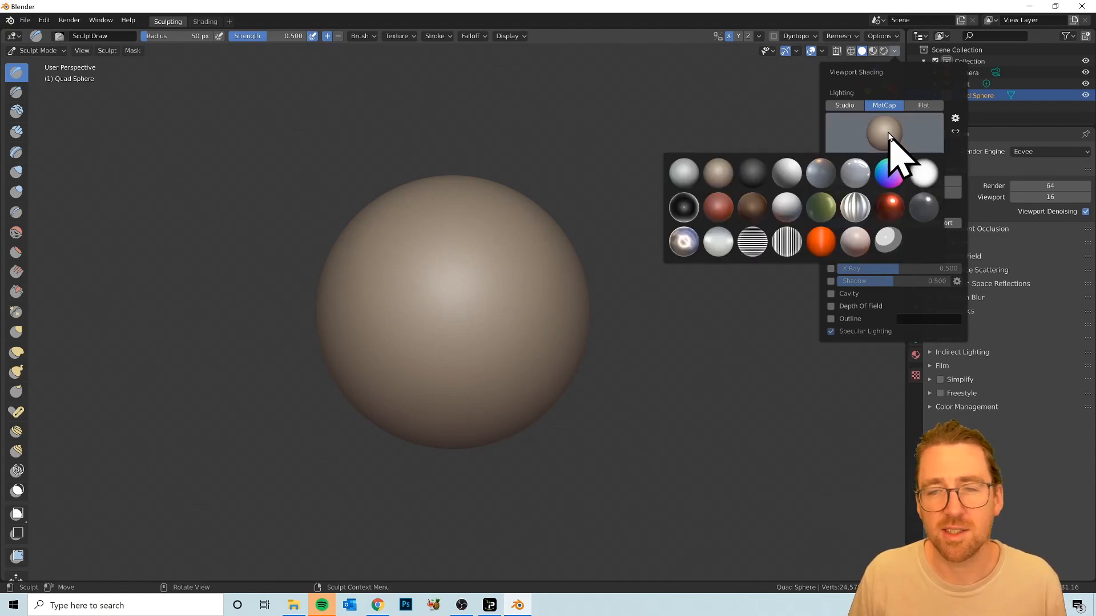
pyautogui.click(891, 206)
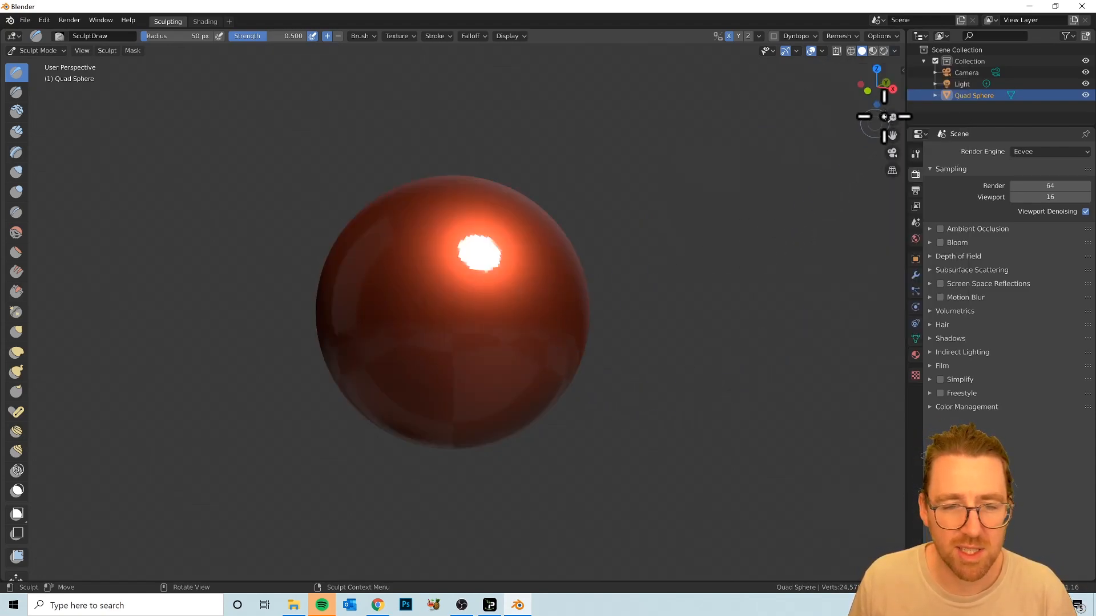
# - Set the viewport MatCap back to the beige clay material
pyautogui.click(895, 51)
pyautogui.click(885, 135)
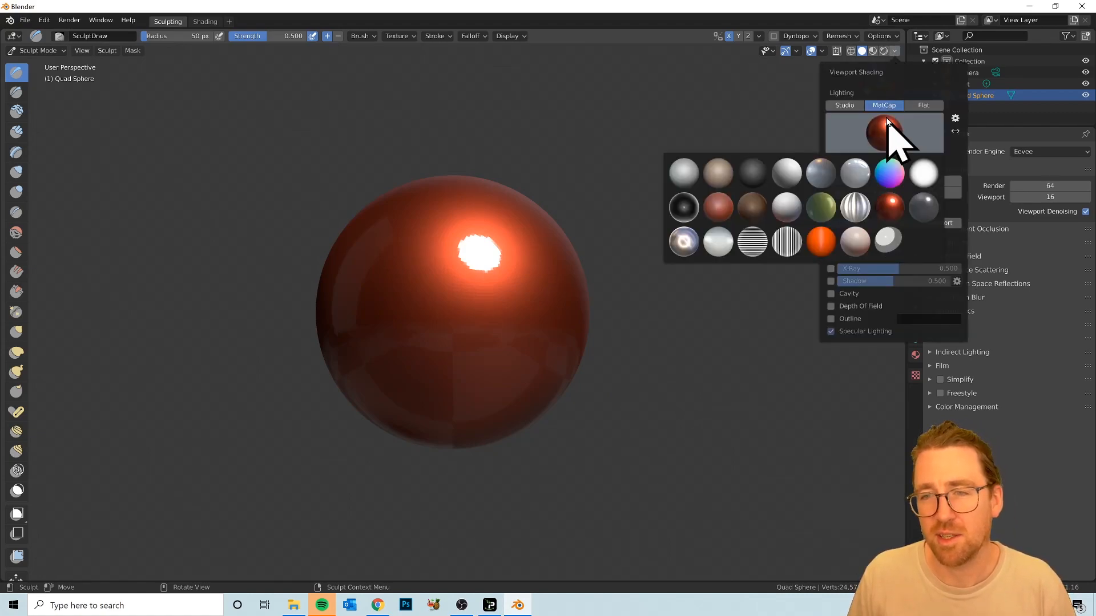
pyautogui.click(894, 51)
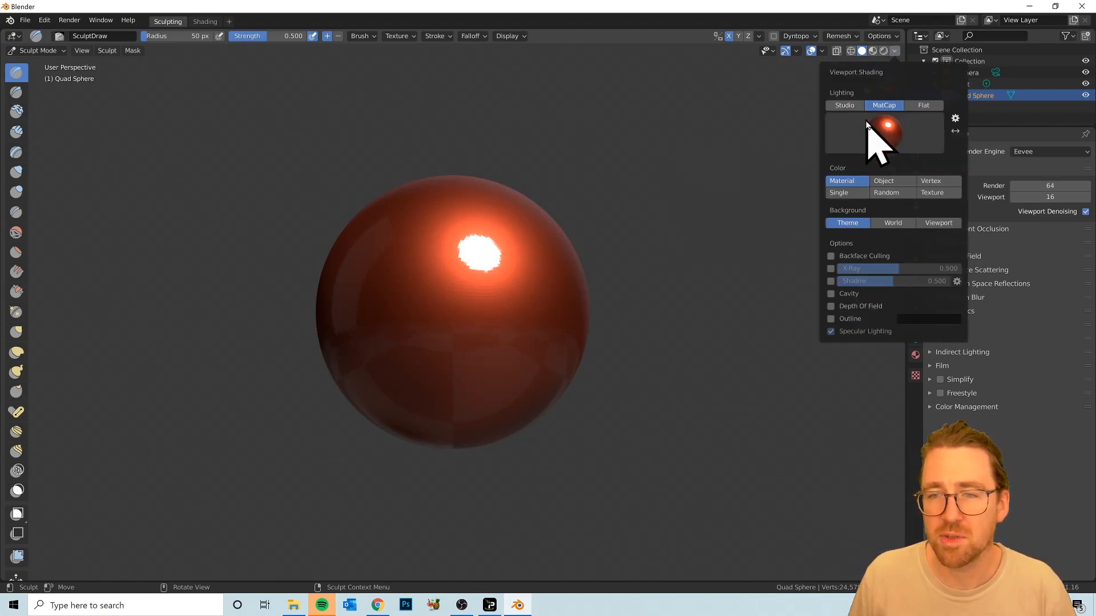
pyautogui.click(881, 133)
pyautogui.click(720, 174)
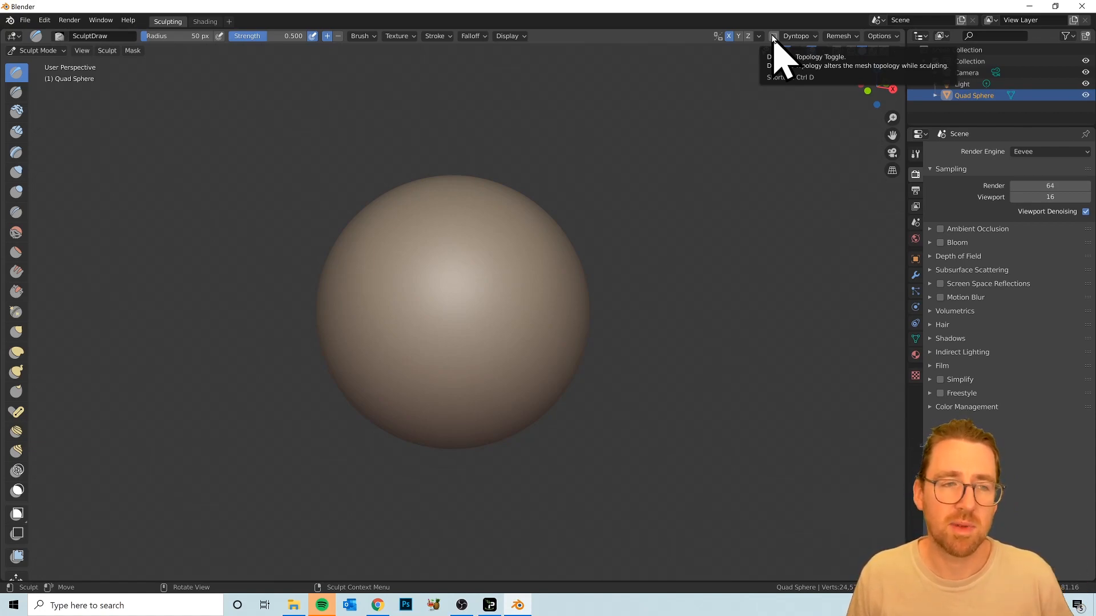
# - Enable Dyntopo with a detail size of 6 px and make Grab the active sculpting brush
pyautogui.click(810, 37)
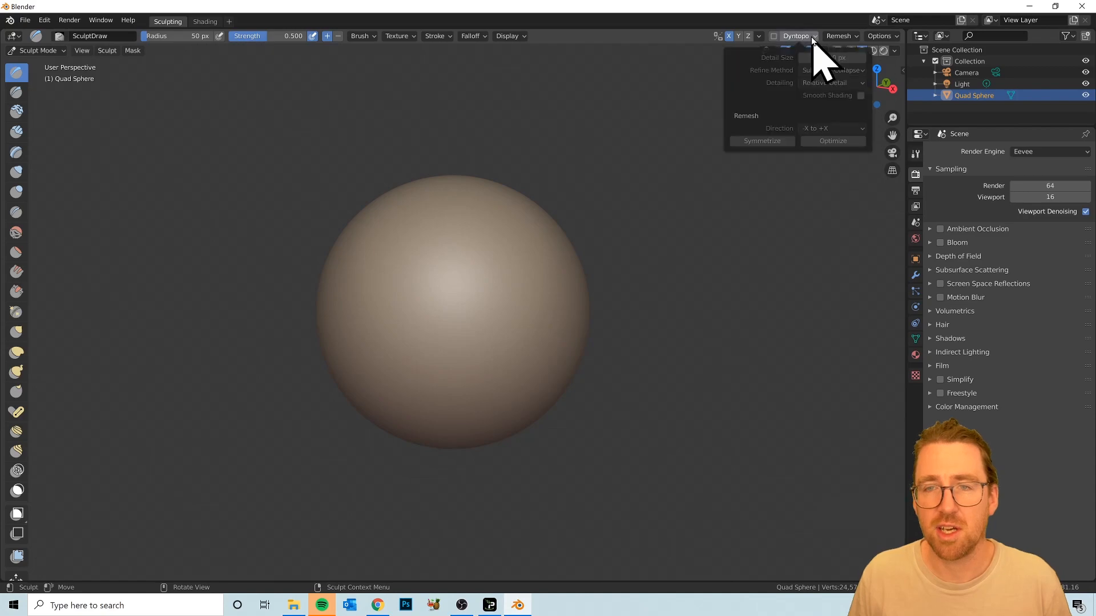
pyautogui.click(774, 36)
pyautogui.click(803, 37)
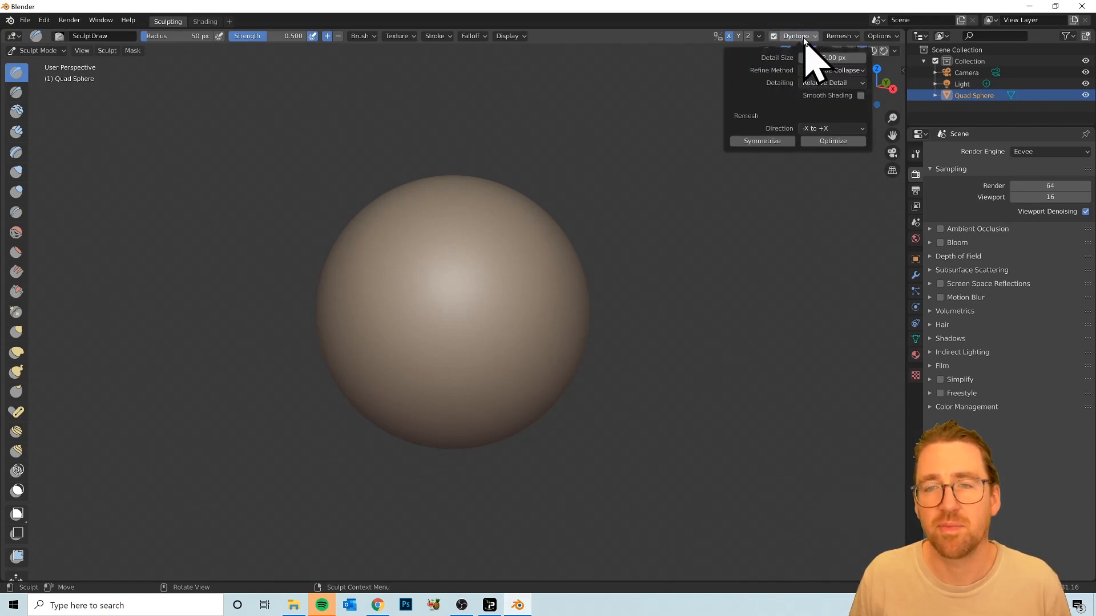
pyautogui.click(834, 57)
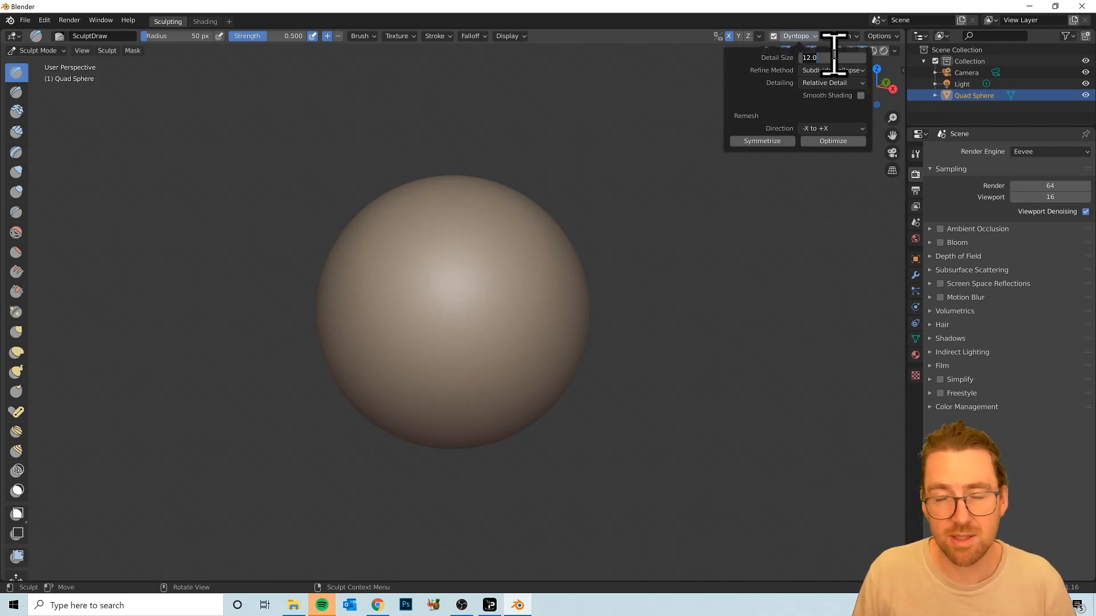
pyautogui.write('6')
pyautogui.press('Return')
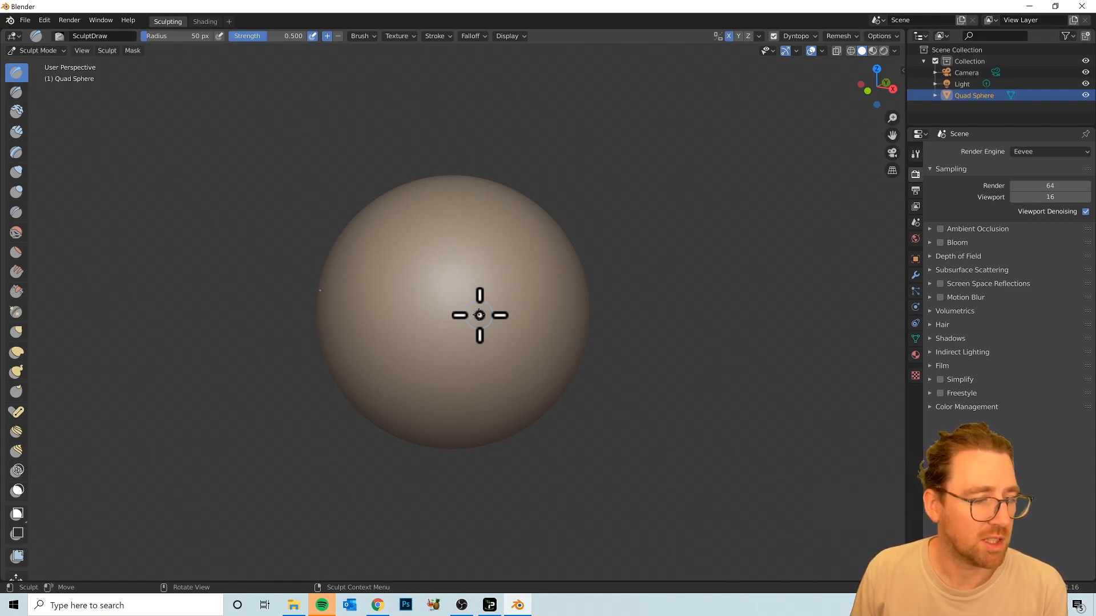
pyautogui.click(17, 332)
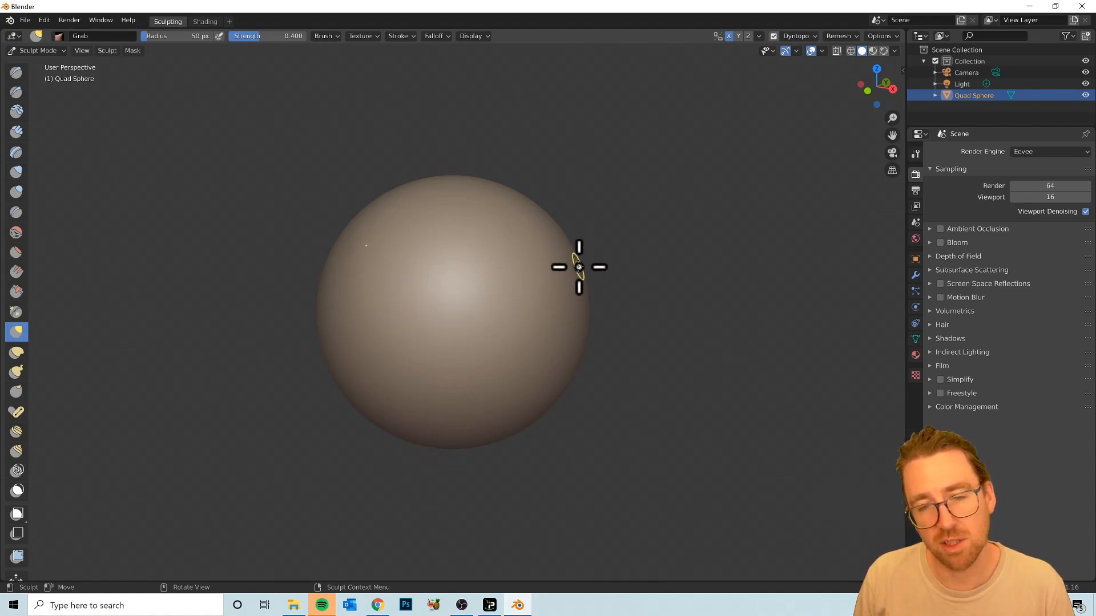
# - Try pulling two spikes out of the sphere's right side with the Grab brush, and undo both
pyautogui.moveTo(579, 266); pyautogui.dragTo(693, 237)
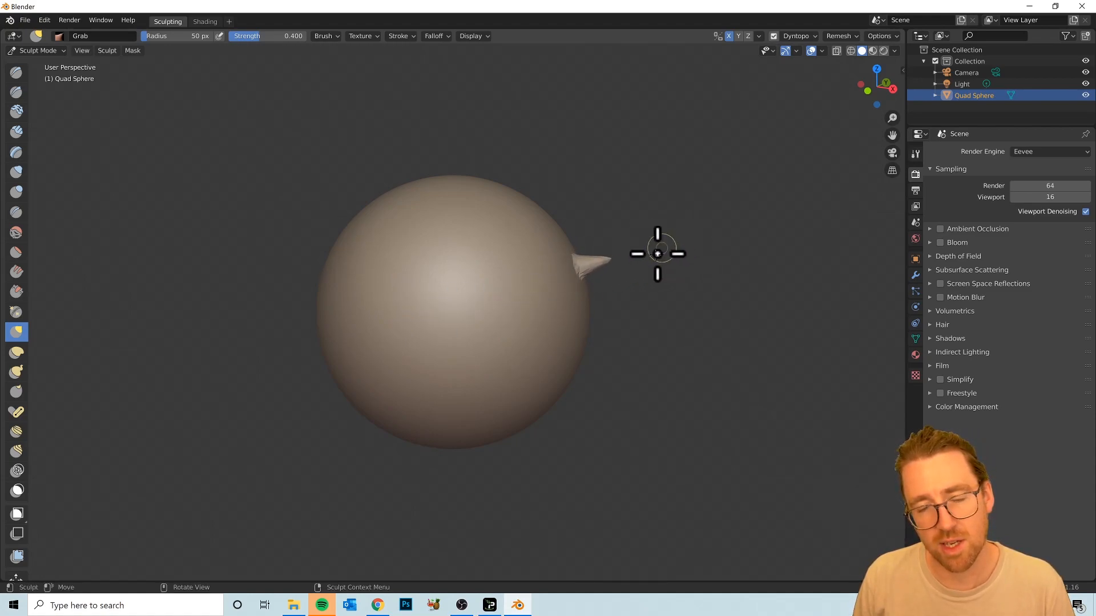
pyautogui.moveTo(581, 308); pyautogui.dragTo(676, 325)
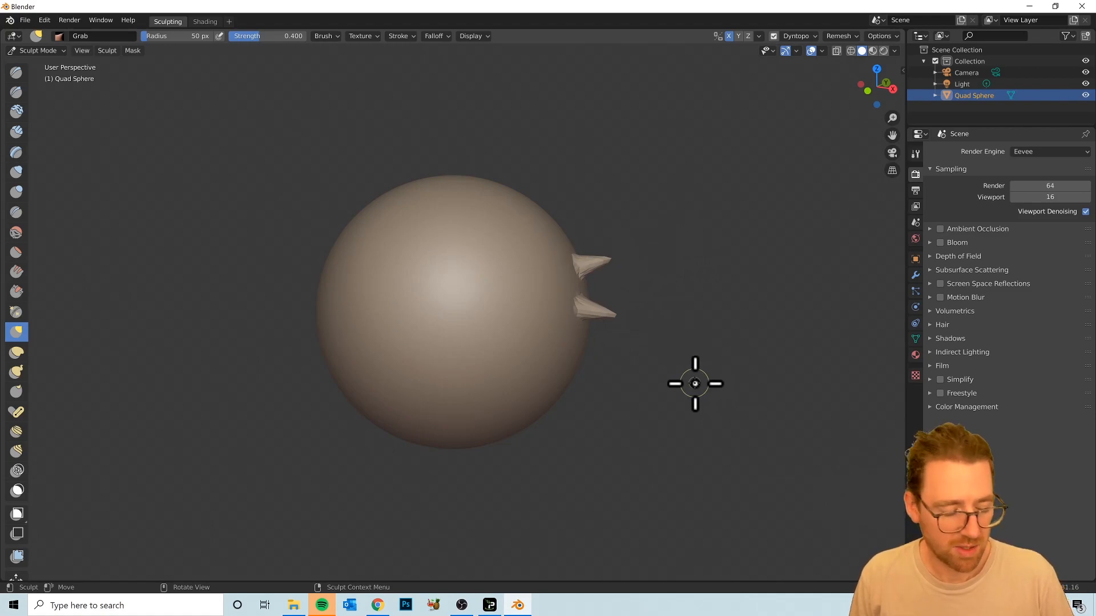
pyautogui.hotkey('ctrl', 'z')
pyautogui.hotkey('ctrl', 'z')
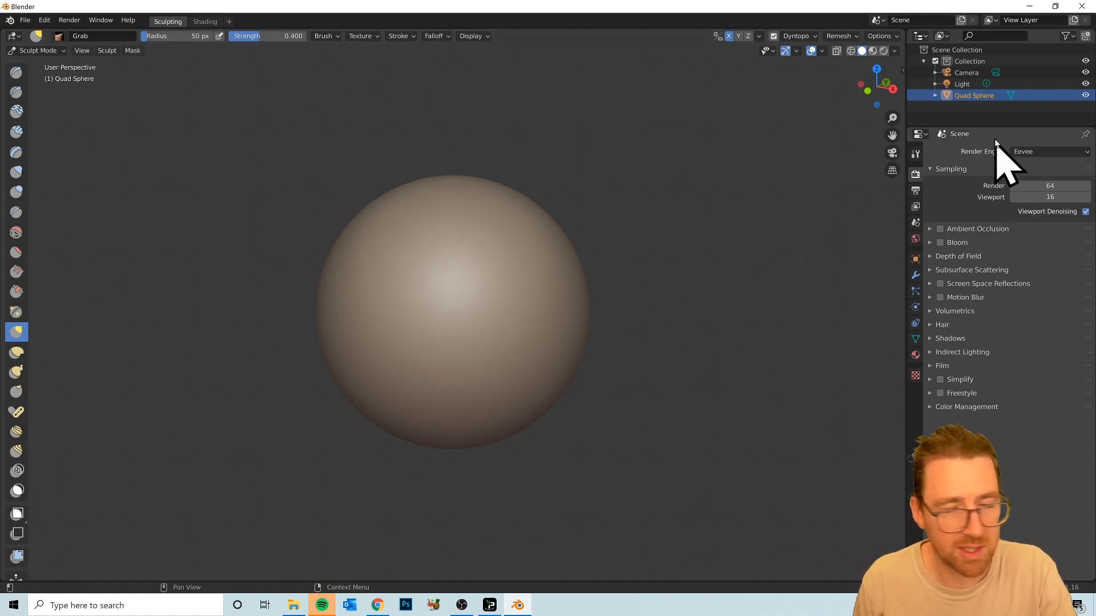
# - Turn on the Screencast Keys overlay in the viewport sidebar and hide the sidebar again
pyautogui.click(905, 68)
pyautogui.click(900, 182)
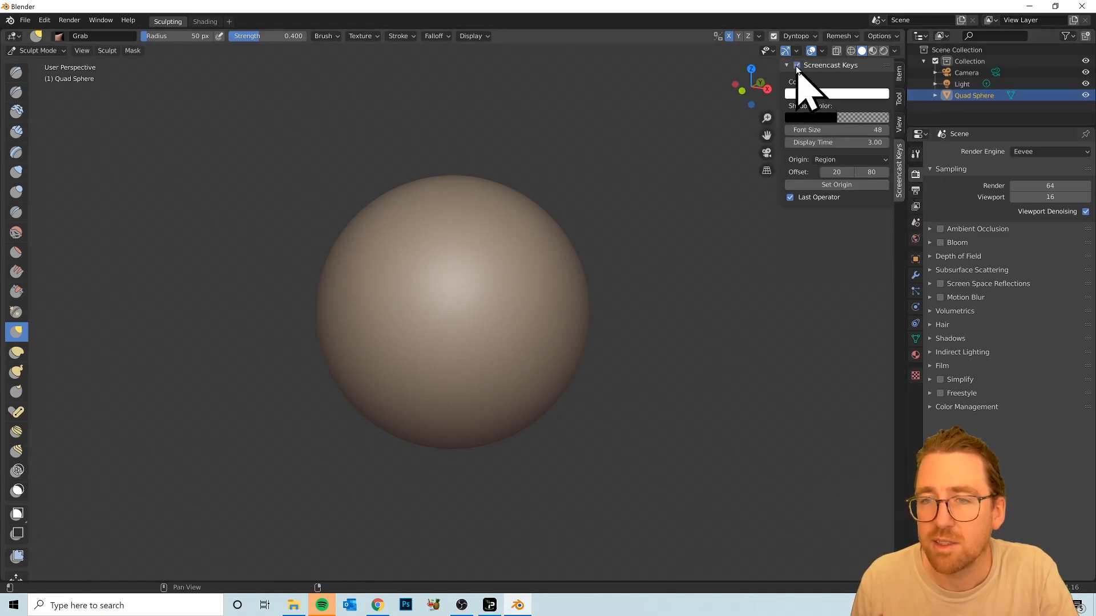
pyautogui.click(795, 63)
pyautogui.click(797, 64)
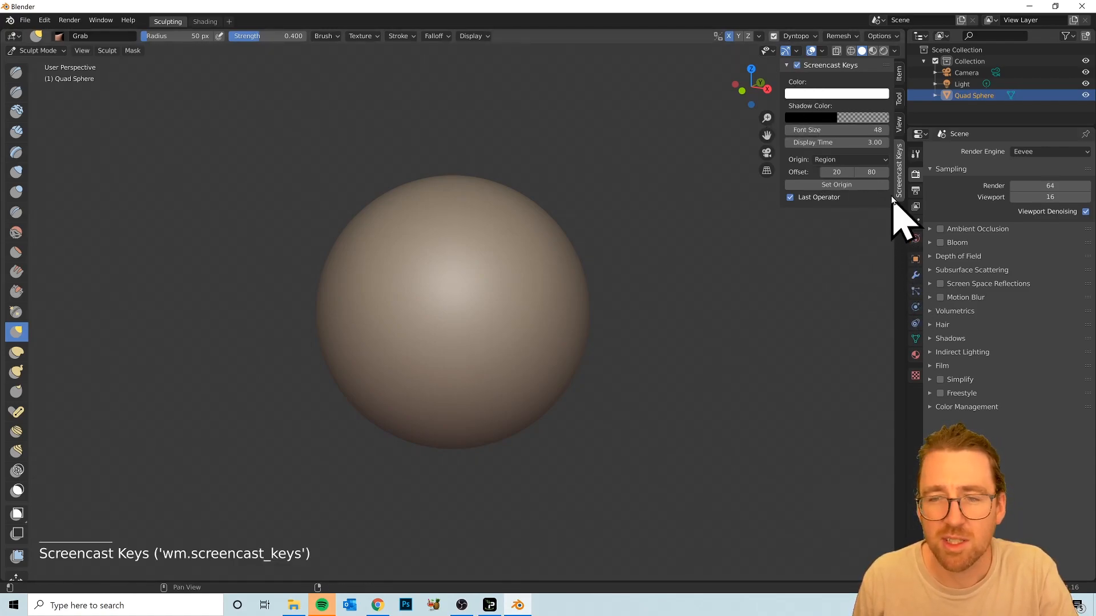
pyautogui.click(810, 302)
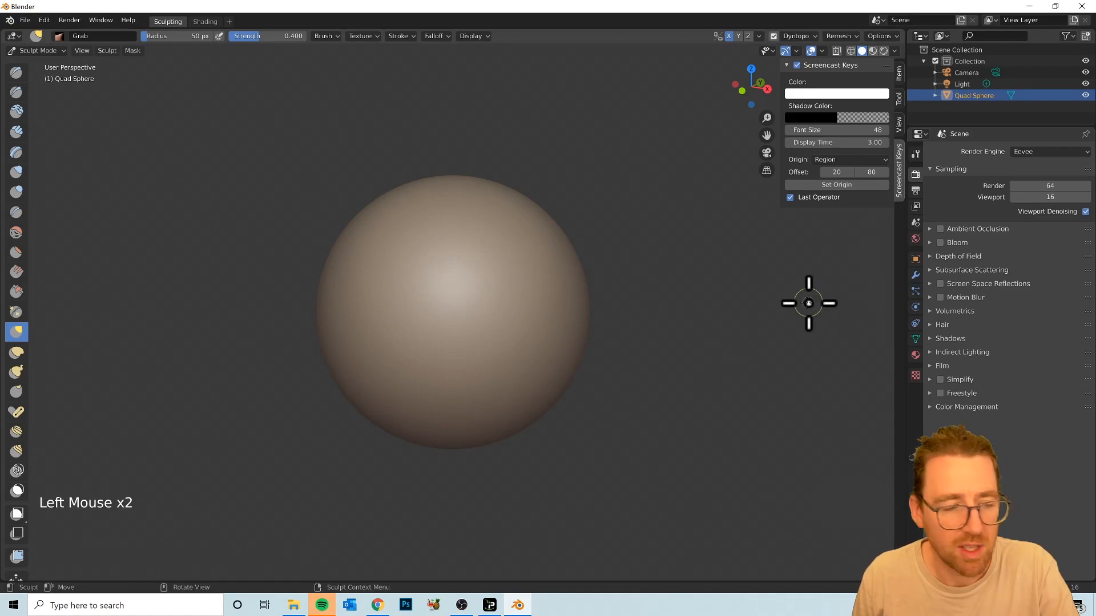
pyautogui.press('n')
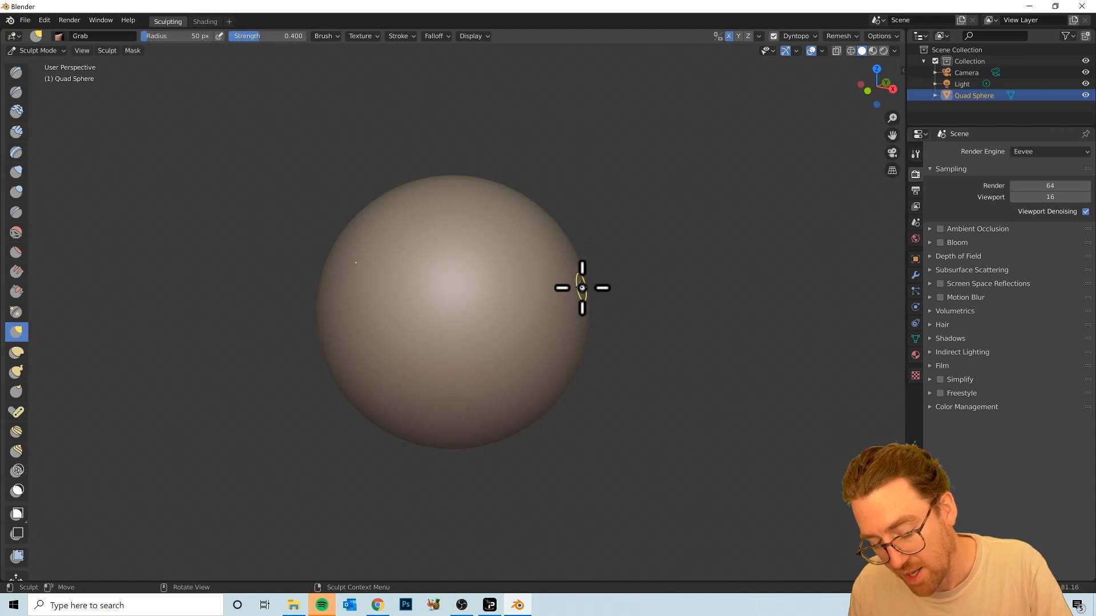
# - Adjust the Grab brush size, shrinking and enlarging it to a radius of 56 px
pyautogui.press('[')
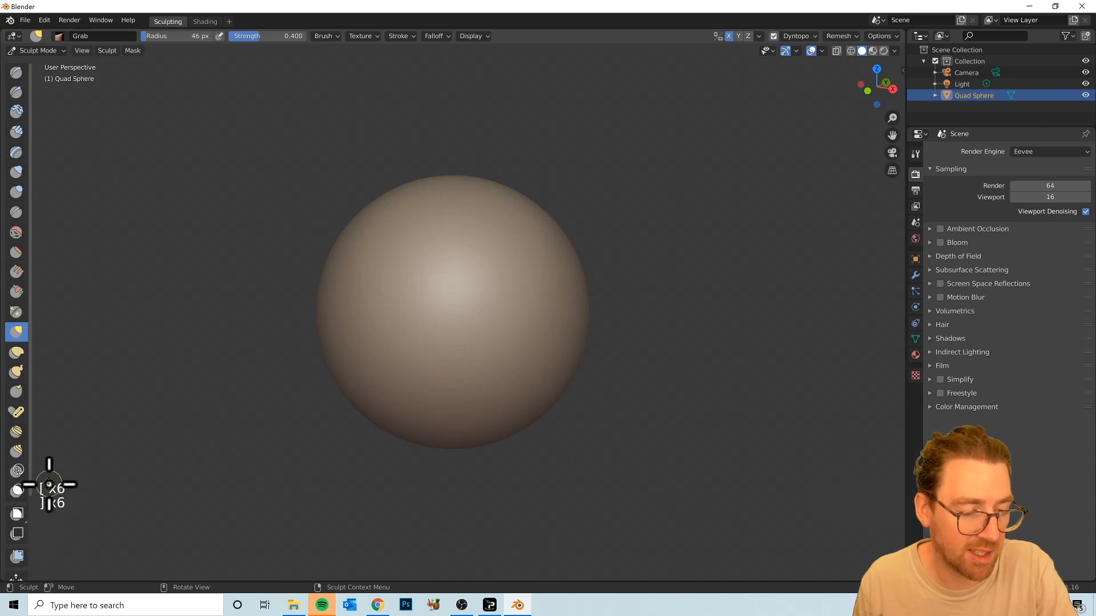
pyautogui.press(']')
pyautogui.press(']')
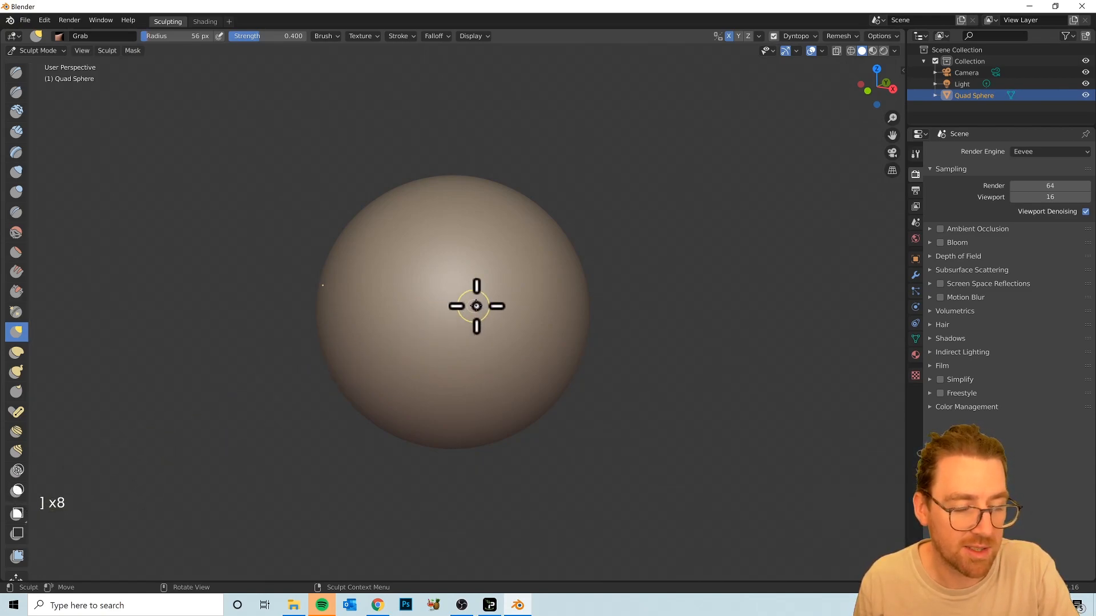
# - Enlarge and shrink the Grab brush repeatedly in small increments, ending at a radius of 288 px
pyautogui.press(']')
pyautogui.press(']')
pyautogui.press(']')
pyautogui.press(']')
pyautogui.press(']')
pyautogui.press(']')
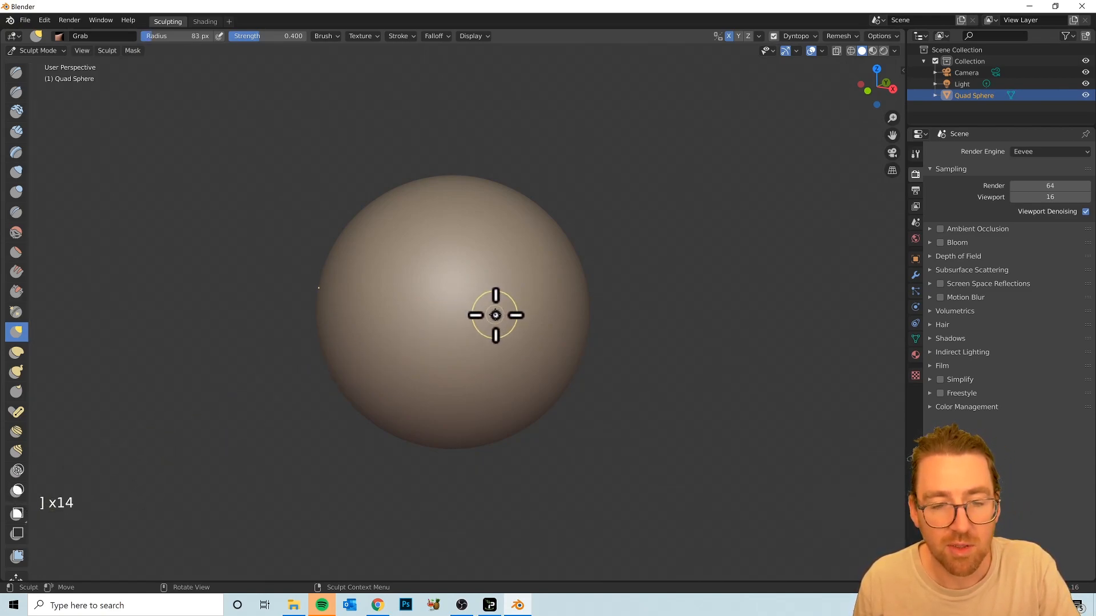
pyautogui.press(']')
pyautogui.press(']')
pyautogui.press(']')
pyautogui.press(']')
pyautogui.press(']')
pyautogui.press(']')
pyautogui.press(']')
pyautogui.press(']')
pyautogui.press(']')
pyautogui.press('[')
pyautogui.press('[')
pyautogui.press('[')
pyautogui.press('[')
pyautogui.press('[')
pyautogui.press('[')
pyautogui.press('[')
pyautogui.press('[')
pyautogui.press('[')
pyautogui.press('[')
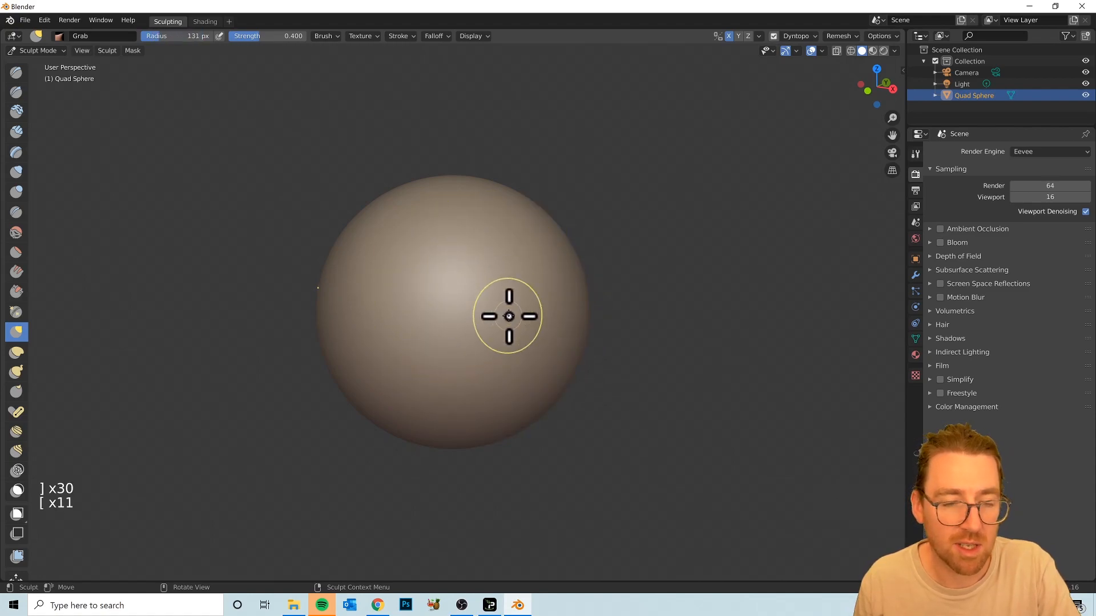
pyautogui.press(']')
pyautogui.press(']')
pyautogui.press(']')
pyautogui.press(']')
pyautogui.press(']')
pyautogui.press(']')
pyautogui.press(']')
pyautogui.press(']')
pyautogui.press(']')
pyautogui.press(']')
pyautogui.press(']')
pyautogui.press('[')
pyautogui.press('[')
pyautogui.press('[')
pyautogui.press('[')
pyautogui.press('[')
pyautogui.press('[')
pyautogui.press('[')
pyautogui.press('[')
pyautogui.press('[')
pyautogui.press(']')
pyautogui.press(']')
pyautogui.press(']')
pyautogui.press(']')
pyautogui.press(']')
pyautogui.press(']')
pyautogui.press(']')
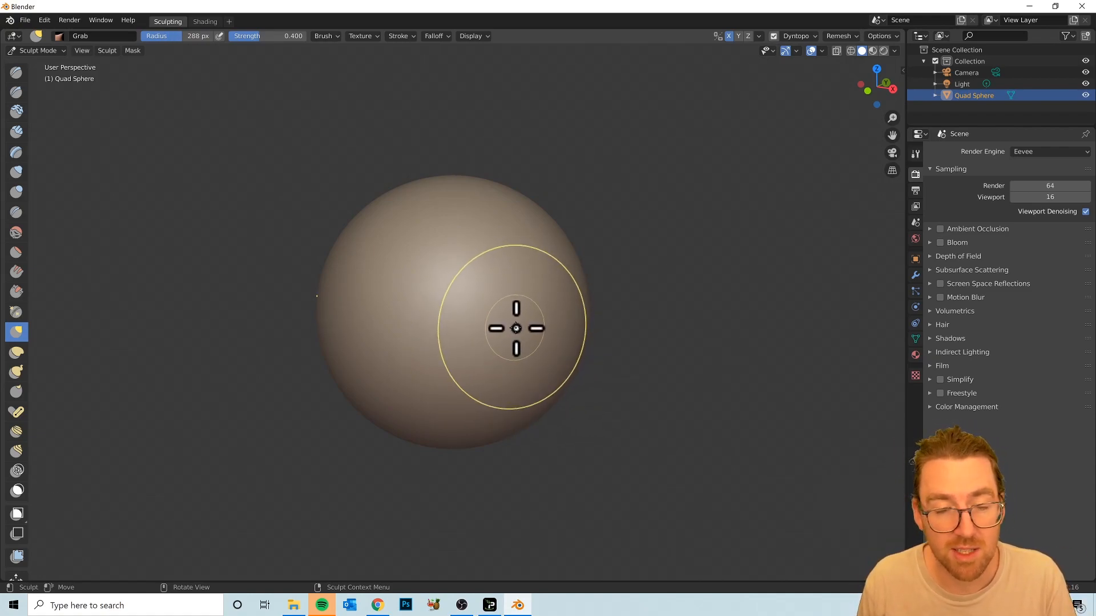
# - Resize the Grab brush interactively to a radius of 207 px, and enlarge it to 383 px
pyautogui.press('f')
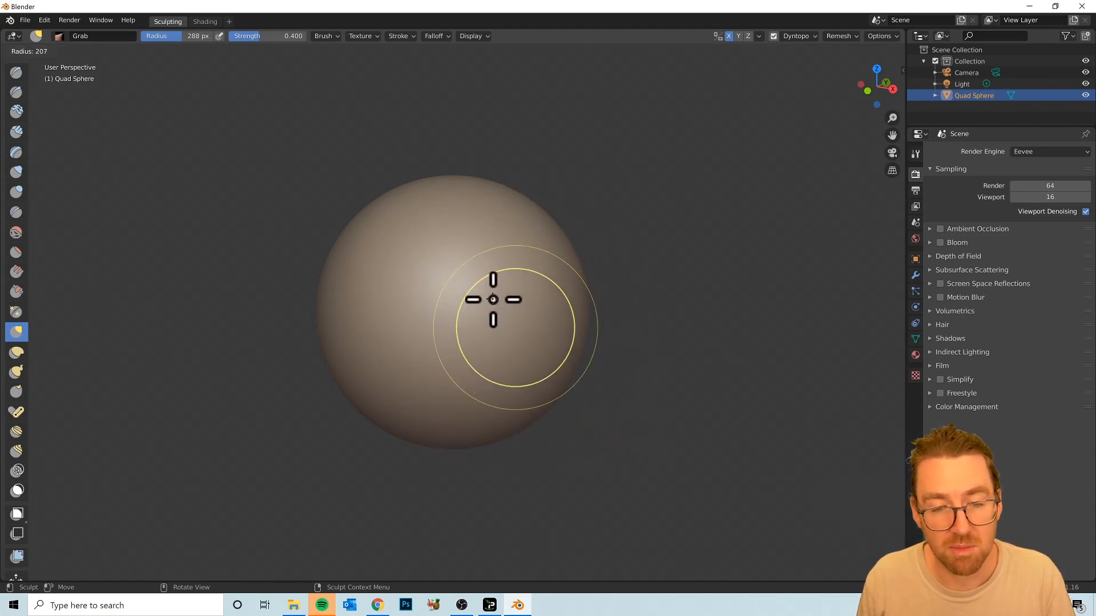
pyautogui.click(493, 299)
pyautogui.press('f')
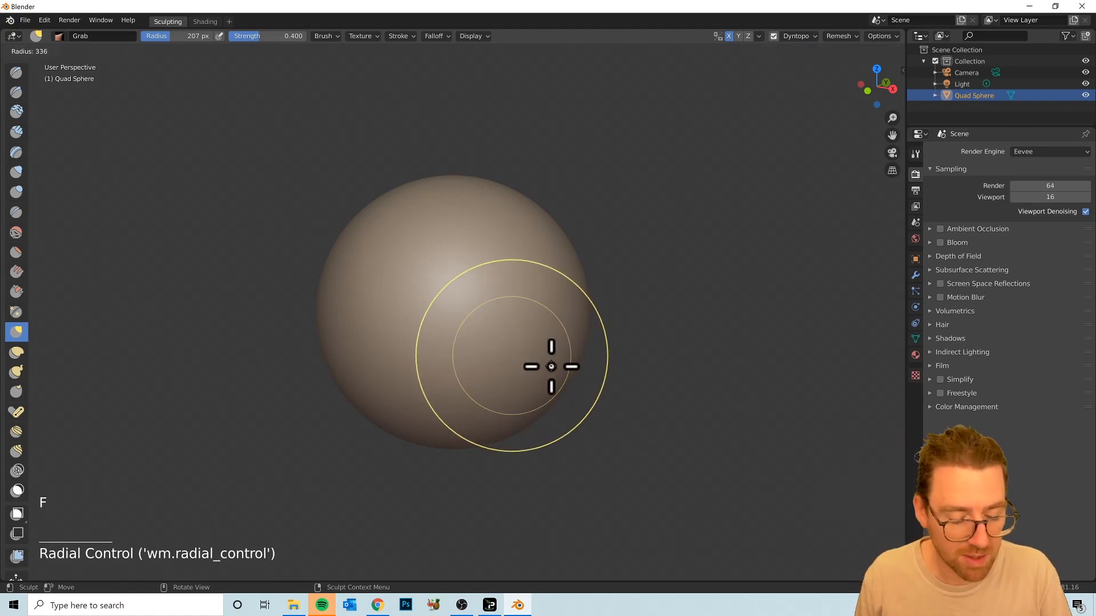
pyautogui.moveTo(538, 416); pyautogui.dragTo(560, 419, button='middle')
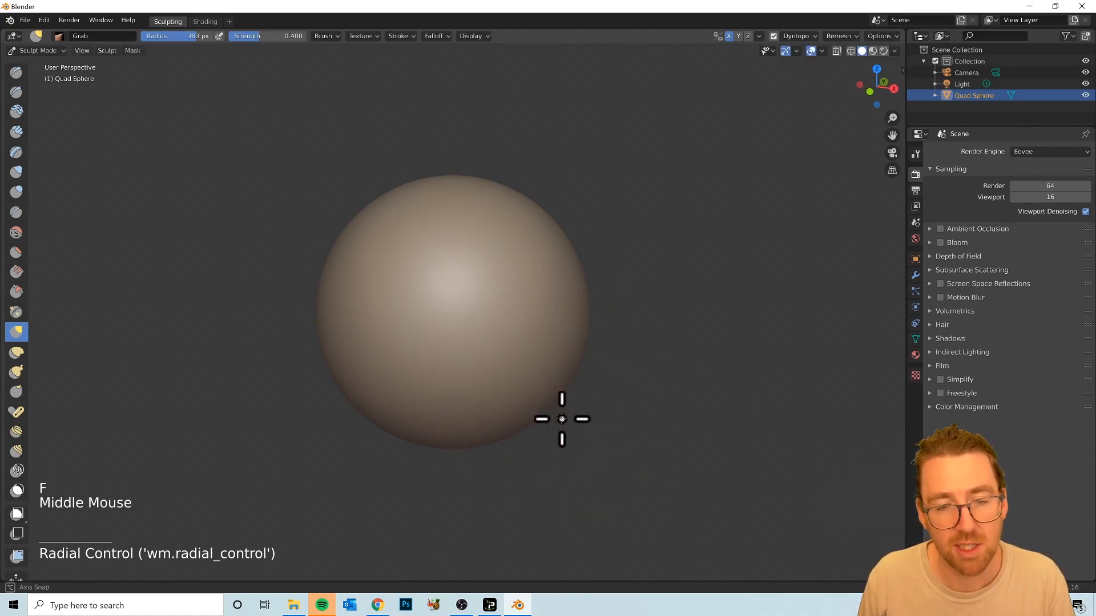
# - Try pulling the sphere's lower side outward and down with the large Grab brush, and undo both pulls
pyautogui.moveTo(525, 399)
pyautogui.mouseDown()
pyautogui.moveTo(569, 437)
pyautogui.moveTo(558, 506)
pyautogui.moveTo(668, 506)
pyautogui.moveTo(672, 543)
pyautogui.moveTo(611, 457)
pyautogui.mouseUp()
pyautogui.moveTo(612, 457)
pyautogui.mouseDown(button='middle')
pyautogui.moveTo(702, 455)
pyautogui.moveTo(726, 408)
pyautogui.moveTo(744, 464)
pyautogui.moveTo(697, 453)
pyautogui.moveTo(731, 431)
pyautogui.mouseUp(button='middle')
pyautogui.hotkey('ctrl', 'z')
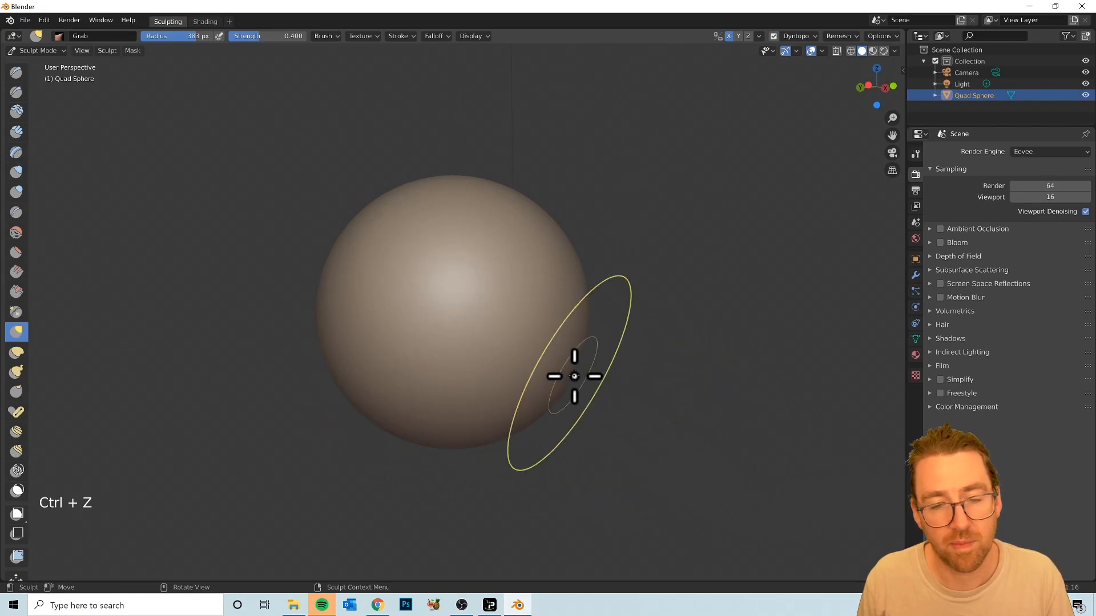
pyautogui.moveTo(575, 371); pyautogui.dragTo(552, 374, button='middle')
pyautogui.moveTo(460, 367)
pyautogui.mouseDown(button='middle')
pyautogui.moveTo(575, 366)
pyautogui.moveTo(525, 384)
pyautogui.mouseUp(button='middle')
pyautogui.moveTo(526, 384)
pyautogui.mouseDown()
pyautogui.moveTo(628, 470)
pyautogui.moveTo(650, 470)
pyautogui.mouseUp()
pyautogui.moveTo(649, 469)
pyautogui.mouseDown(button='middle')
pyautogui.moveTo(631, 447)
pyautogui.moveTo(695, 447)
pyautogui.mouseUp(button='middle')
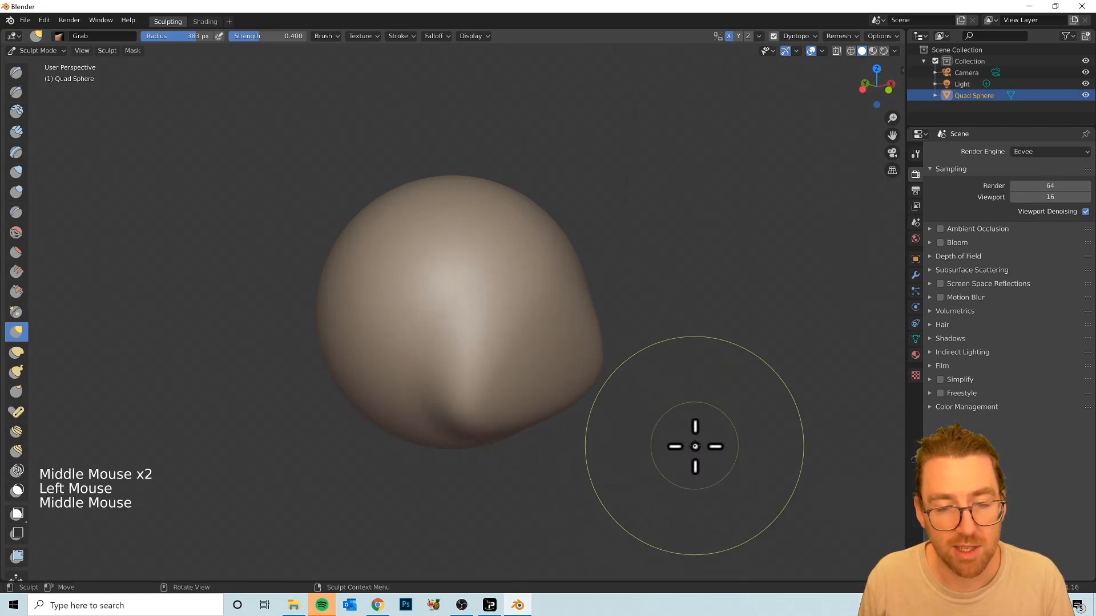
pyautogui.hotkey('ctrl', 'z')
# - Try pulling the sphere's underside downward with the Grab brush mirrored across the X axis, and undo the pull
pyautogui.moveTo(518, 412); pyautogui.dragTo(568, 520)
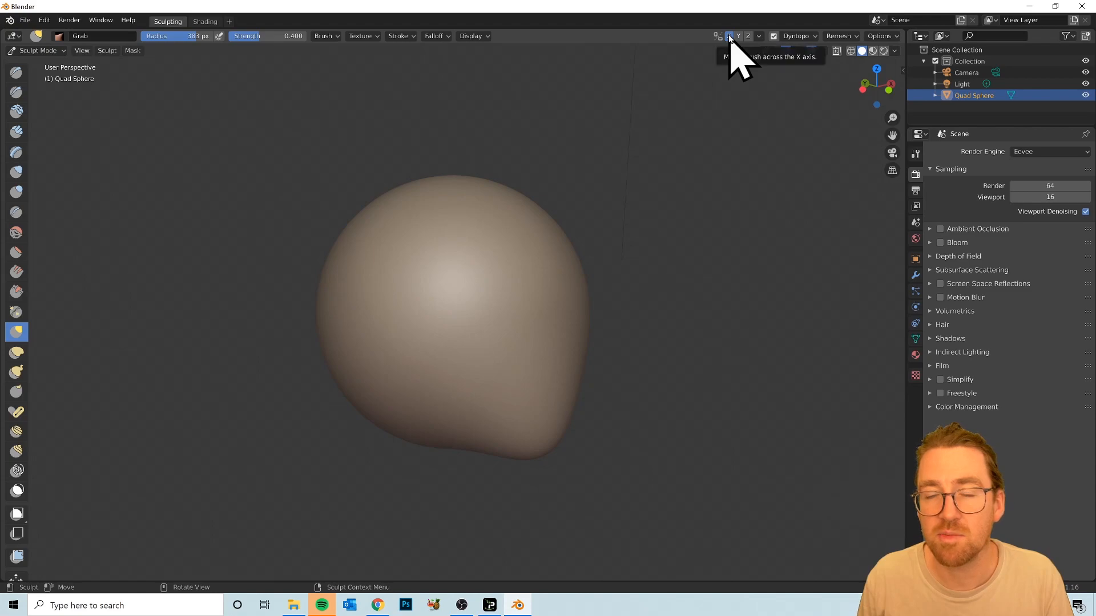
pyautogui.click(730, 37)
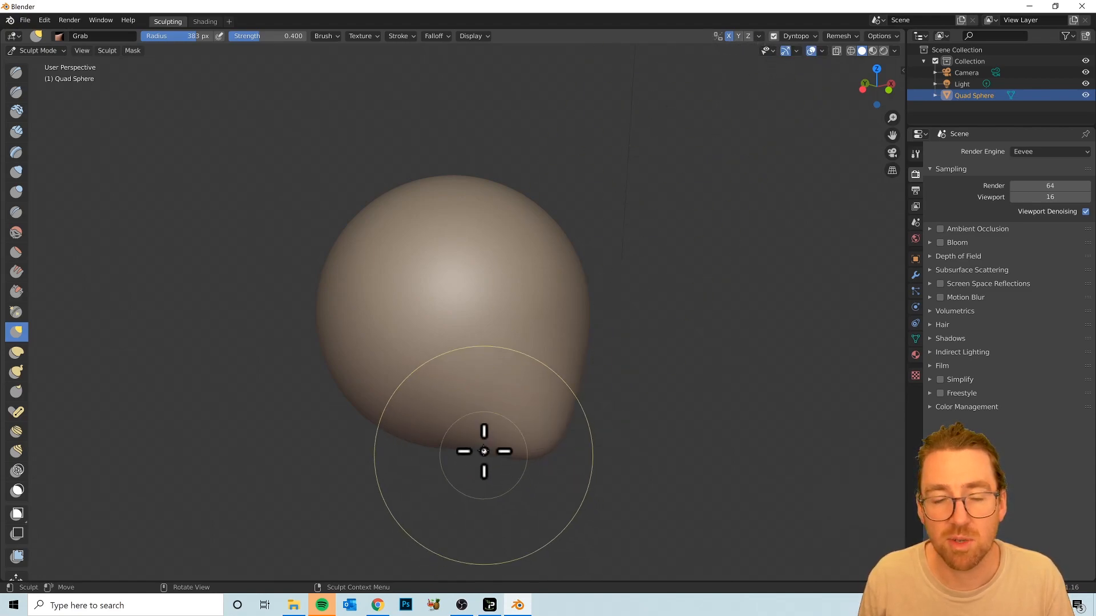
pyautogui.moveTo(482, 455); pyautogui.dragTo(533, 438, button='middle')
pyautogui.moveTo(466, 440); pyautogui.dragTo(482, 440, button='middle')
pyautogui.moveTo(481, 440); pyautogui.dragTo(457, 465)
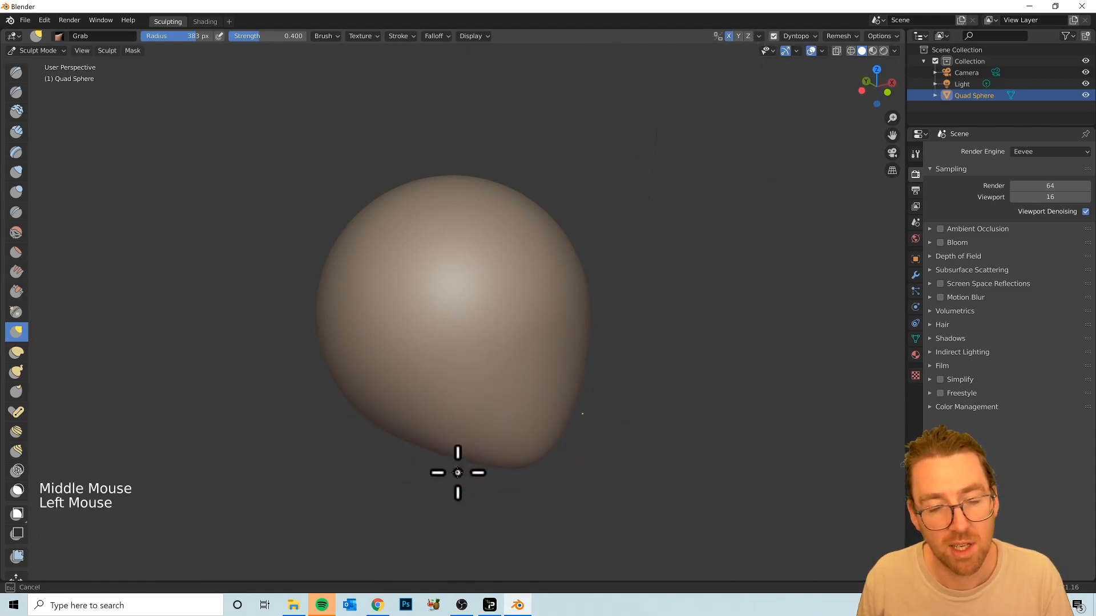
pyautogui.moveTo(485, 402)
pyautogui.mouseDown(button='middle')
pyautogui.moveTo(516, 323)
pyautogui.moveTo(548, 369)
pyautogui.moveTo(513, 426)
pyautogui.moveTo(438, 382)
pyautogui.moveTo(526, 399)
pyautogui.moveTo(548, 318)
pyautogui.moveTo(553, 340)
pyautogui.moveTo(500, 348)
pyautogui.moveTo(486, 369)
pyautogui.moveTo(514, 320)
pyautogui.moveTo(534, 366)
pyautogui.mouseUp(button='middle')
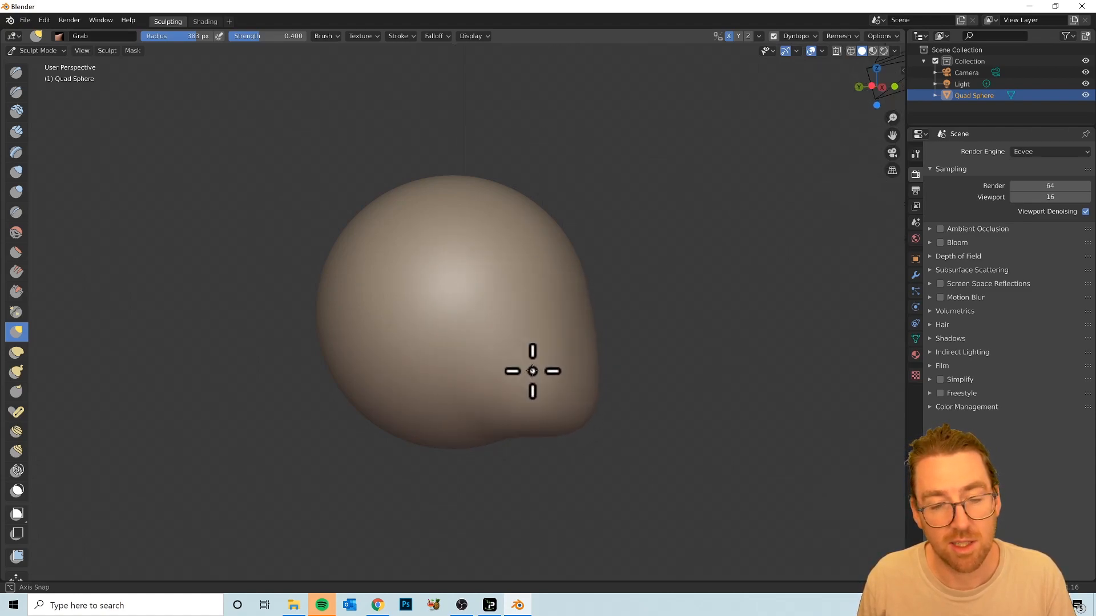
pyautogui.hotkey('ctrl', 'z')
# - Pull the sphere's lower front down and forward with the Grab brush to form a jaw bulge
pyautogui.moveTo(516, 420); pyautogui.dragTo(531, 479)
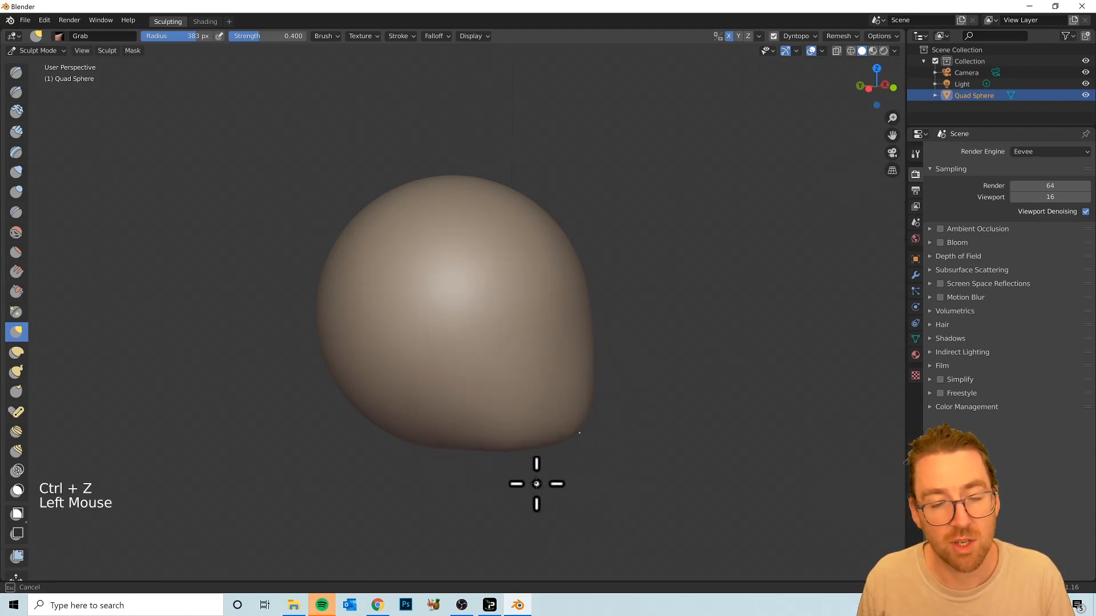
pyautogui.moveTo(530, 479); pyautogui.dragTo(543, 424, button='middle')
pyautogui.moveTo(448, 446); pyautogui.dragTo(545, 432, button='middle')
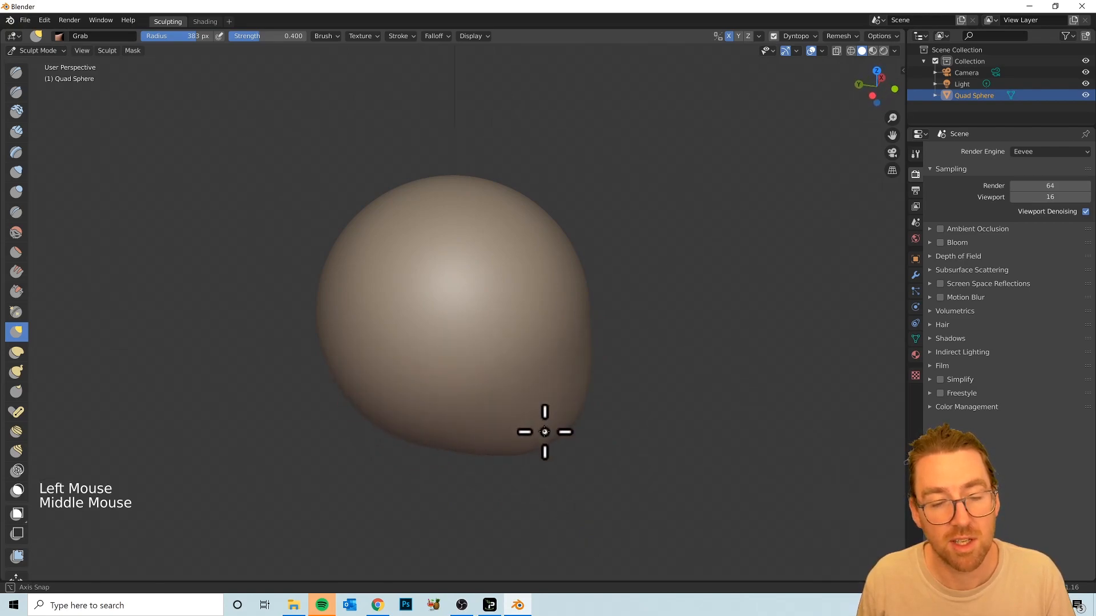
pyautogui.moveTo(530, 402)
pyautogui.mouseDown()
pyautogui.moveTo(521, 423)
pyautogui.moveTo(580, 447)
pyautogui.mouseUp()
pyautogui.moveTo(580, 448); pyautogui.dragTo(533, 421, button='middle')
pyautogui.moveTo(533, 420); pyautogui.dragTo(524, 466)
pyautogui.moveTo(520, 511)
pyautogui.mouseDown()
pyautogui.moveTo(551, 457)
pyautogui.moveTo(550, 516)
pyautogui.mouseUp()
pyautogui.moveTo(550, 516)
pyautogui.mouseDown(button='middle')
pyautogui.moveTo(587, 457)
pyautogui.moveTo(619, 475)
pyautogui.moveTo(560, 411)
pyautogui.moveTo(516, 421)
pyautogui.mouseUp(button='middle')
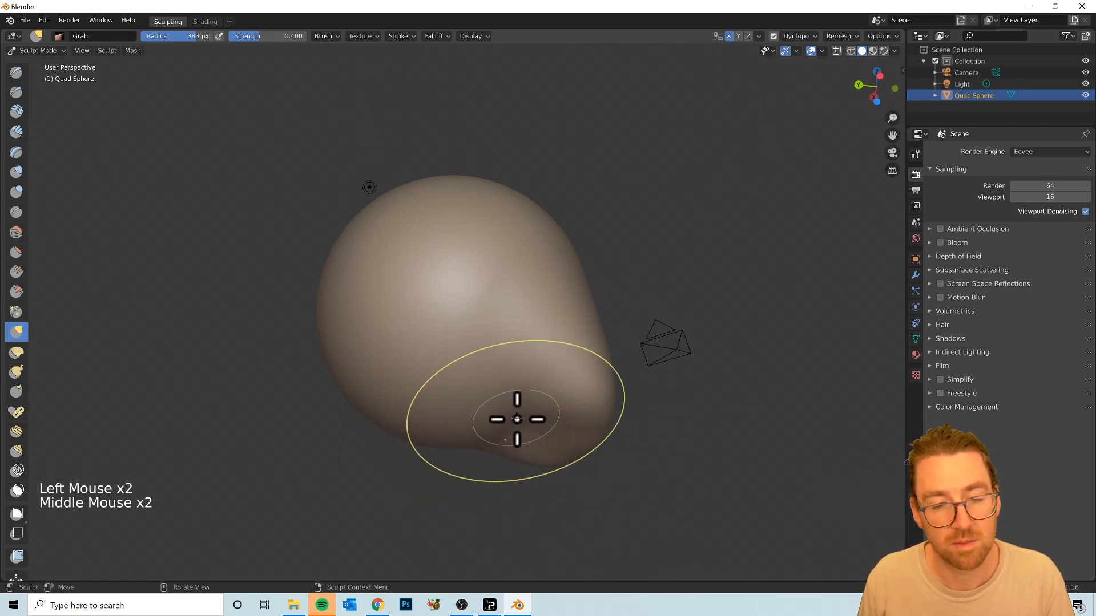
# - Reshape the jaw's underside and sides with the Grab brush, lengthening and broadening the lower end of the head
pyautogui.moveTo(516, 421); pyautogui.dragTo(516, 519)
pyautogui.moveTo(518, 306)
pyautogui.mouseDown(button='middle')
pyautogui.moveTo(468, 372)
pyautogui.moveTo(226, 381)
pyautogui.moveTo(472, 402)
pyautogui.moveTo(384, 386)
pyautogui.moveTo(422, 384)
pyautogui.moveTo(430, 343)
pyautogui.moveTo(433, 371)
pyautogui.mouseUp(button='middle')
pyautogui.moveTo(511, 469)
pyautogui.mouseDown()
pyautogui.moveTo(491, 414)
pyautogui.moveTo(540, 431)
pyautogui.mouseUp()
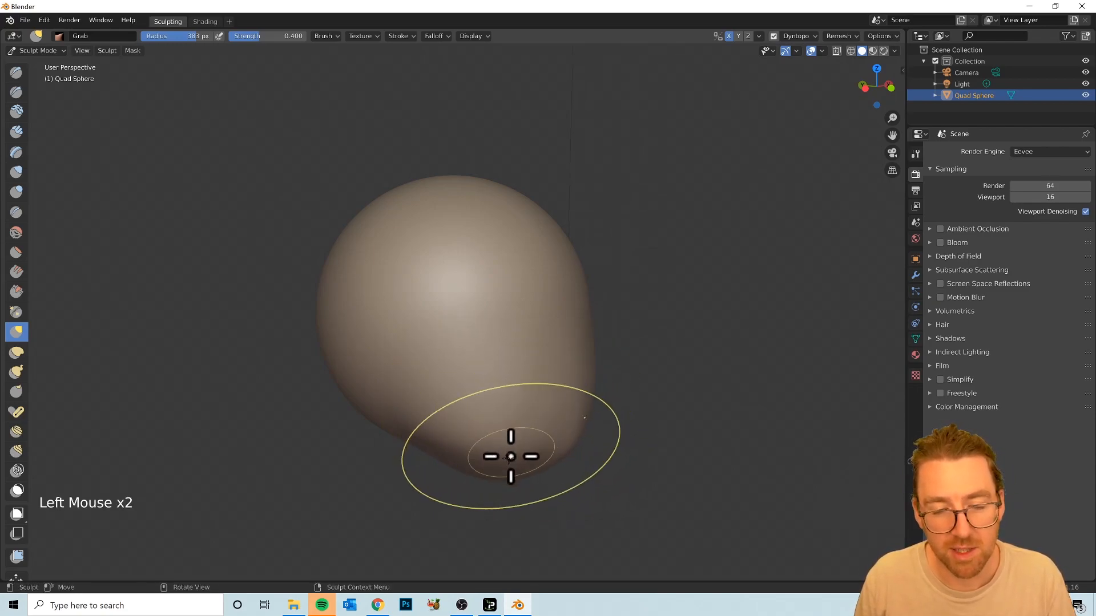
pyautogui.moveTo(529, 420)
pyautogui.mouseDown(button='middle')
pyautogui.moveTo(614, 421)
pyautogui.moveTo(573, 394)
pyautogui.moveTo(538, 491)
pyautogui.mouseUp(button='middle')
pyautogui.moveTo(538, 491)
pyautogui.mouseDown()
pyautogui.moveTo(434, 435)
pyautogui.moveTo(457, 444)
pyautogui.mouseUp()
pyautogui.moveTo(457, 444)
pyautogui.mouseDown()
pyautogui.moveTo(481, 453)
pyautogui.moveTo(391, 442)
pyautogui.mouseUp()
pyautogui.moveTo(390, 441)
pyautogui.mouseDown(button='middle')
pyautogui.moveTo(399, 416)
pyautogui.moveTo(469, 426)
pyautogui.moveTo(514, 455)
pyautogui.mouseUp(button='middle')
pyautogui.moveTo(514, 455)
pyautogui.mouseDown()
pyautogui.moveTo(471, 454)
pyautogui.moveTo(580, 435)
pyautogui.moveTo(587, 452)
pyautogui.moveTo(582, 443)
pyautogui.mouseUp()
pyautogui.moveTo(710, 491)
pyautogui.mouseDown(button='middle')
pyautogui.moveTo(584, 467)
pyautogui.moveTo(599, 433)
pyautogui.moveTo(705, 482)
pyautogui.moveTo(686, 488)
pyautogui.mouseUp(button='middle')
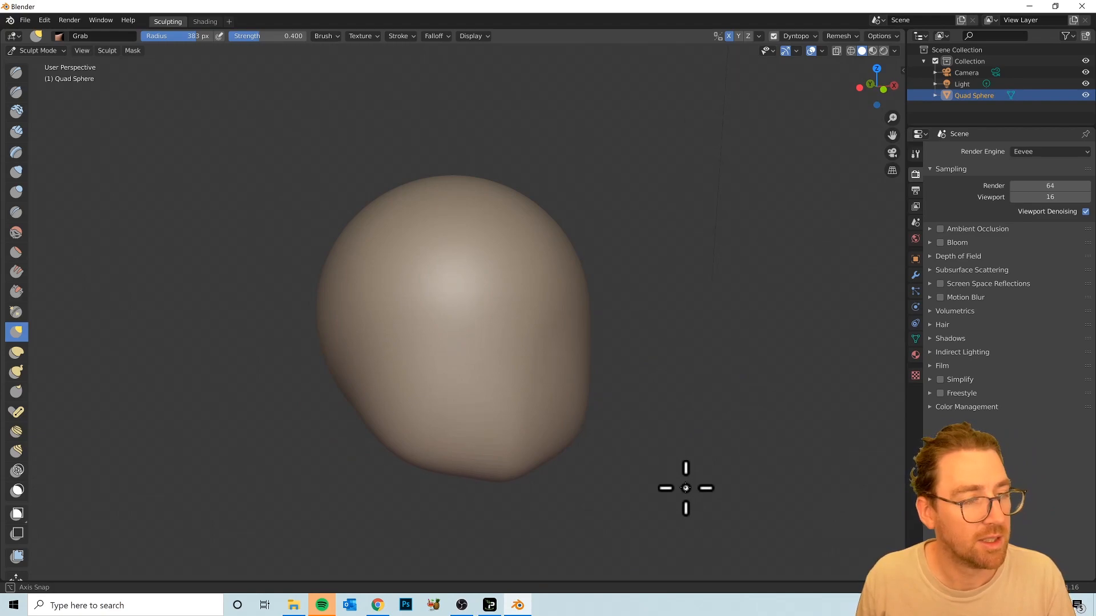
pyautogui.moveTo(679, 490); pyautogui.dragTo(565, 433, button='middle')
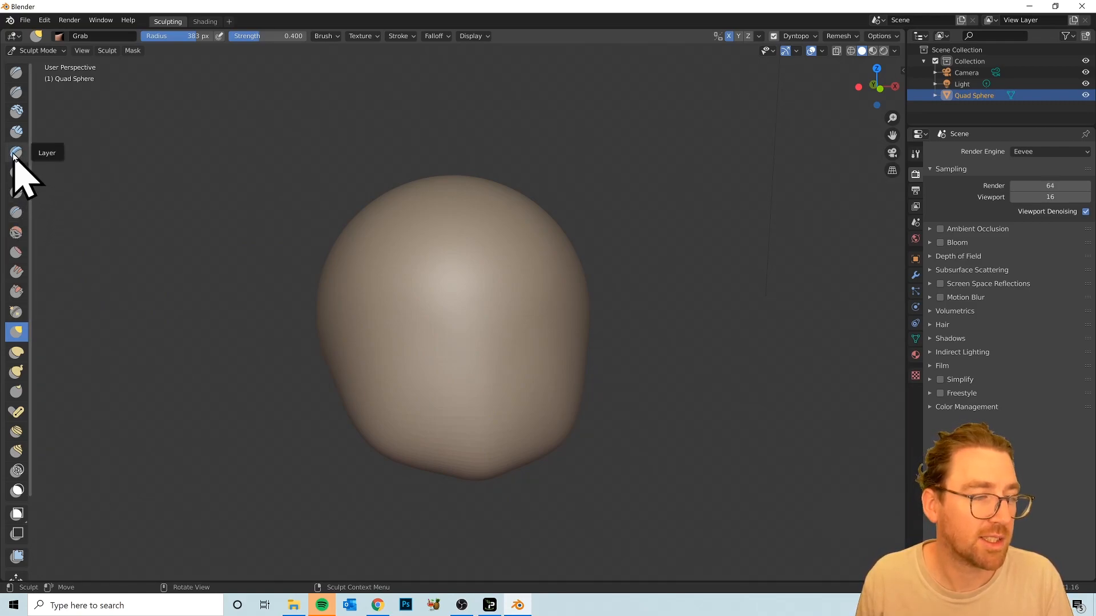
# - Switch to the Clay Strips brush and reduce its radius to 183 px
pyautogui.click(15, 133)
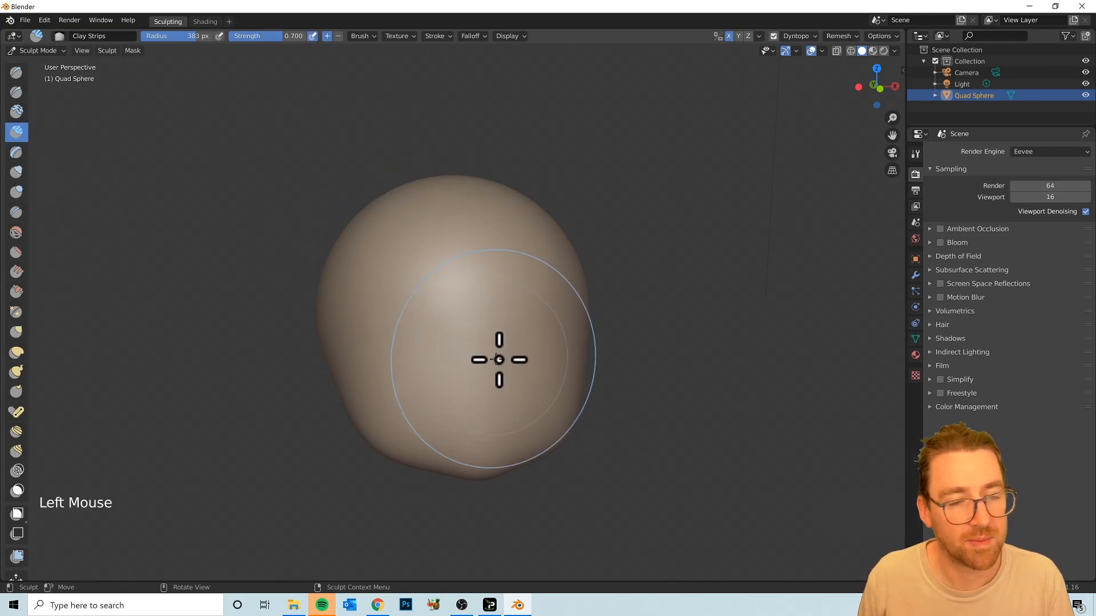
pyautogui.moveTo(458, 335)
pyautogui.mouseDown(button='middle')
pyautogui.moveTo(472, 330)
pyautogui.moveTo(479, 365)
pyautogui.moveTo(486, 339)
pyautogui.mouseUp(button='middle')
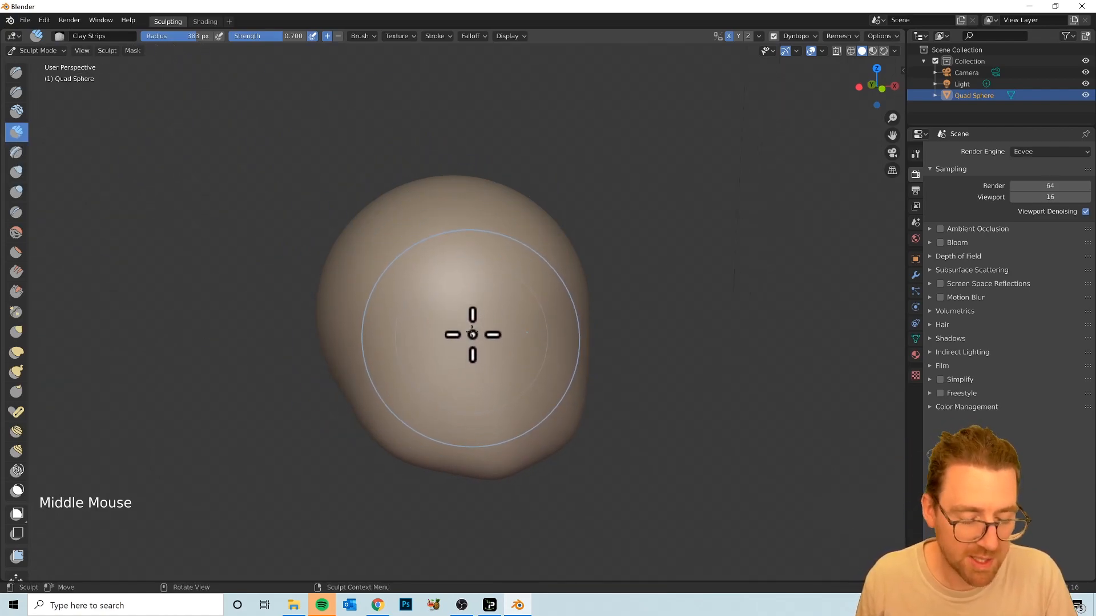
pyautogui.press('f')
pyautogui.click(396, 301)
# - Try Clay Strips strokes across the face and a round patch on the side of the head, and undo them
pyautogui.moveTo(396, 301)
pyautogui.mouseDown()
pyautogui.moveTo(522, 296)
pyautogui.moveTo(384, 310)
pyautogui.mouseUp()
pyautogui.moveTo(371, 366)
pyautogui.mouseDown()
pyautogui.moveTo(462, 391)
pyautogui.moveTo(425, 400)
pyautogui.mouseUp()
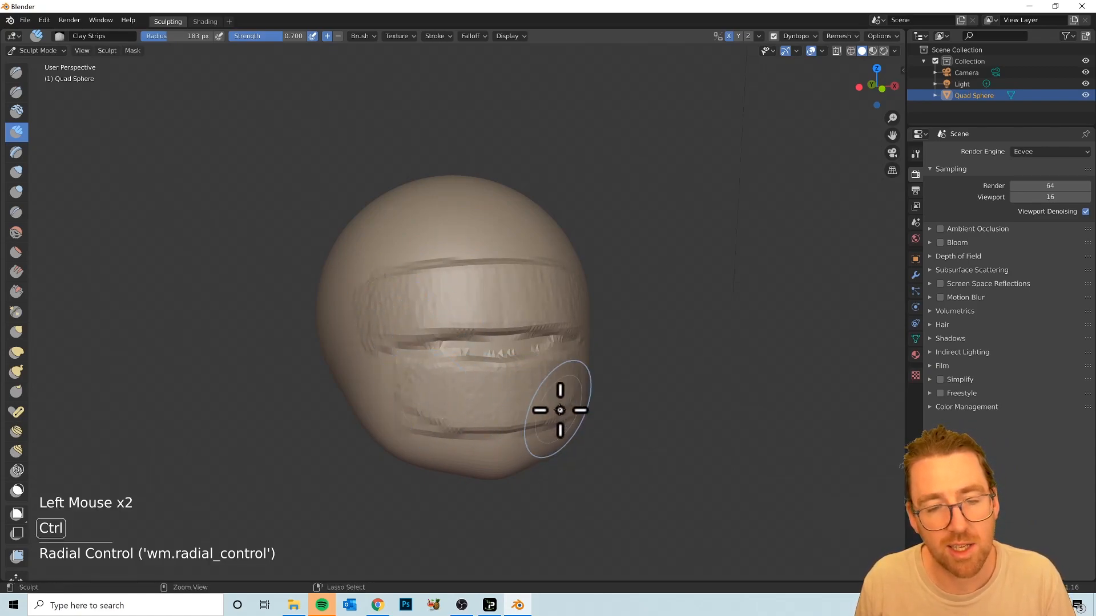
pyautogui.hotkey('ctrl', 'z')
pyautogui.hotkey('ctrl', 'z')
pyautogui.moveTo(455, 391); pyautogui.dragTo(494, 391, button='middle')
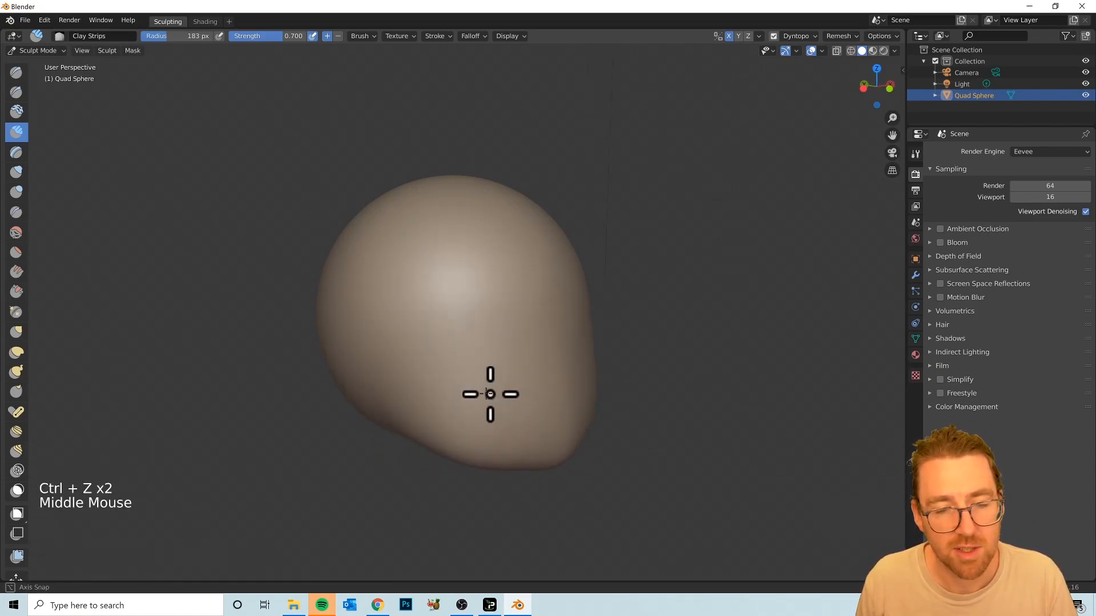
pyautogui.scroll(1, 495, 311)
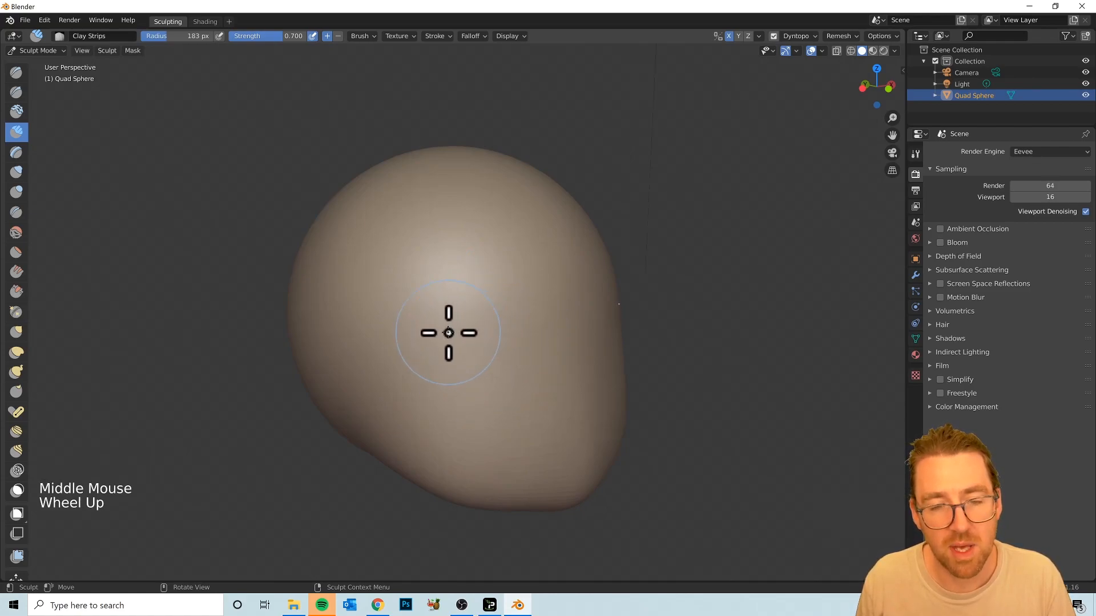
pyautogui.moveTo(448, 333); pyautogui.dragTo(498, 357)
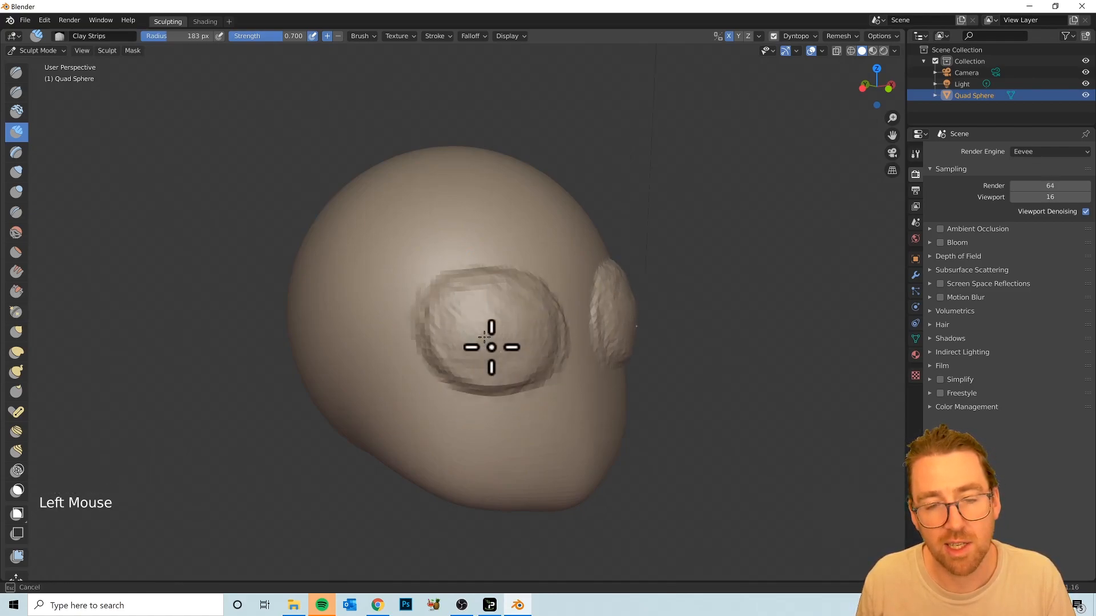
pyautogui.hotkey('ctrl', 'z')
# - Build up mirrored slanted oval mounds on both sides of the face with Clay Strips, and smooth their surfaces and edges
pyautogui.moveTo(434, 254)
pyautogui.mouseDown()
pyautogui.moveTo(411, 249)
pyautogui.moveTo(483, 283)
pyautogui.moveTo(404, 270)
pyautogui.mouseUp()
pyautogui.moveTo(545, 333)
pyautogui.mouseDown(button='middle')
pyautogui.moveTo(414, 337)
pyautogui.moveTo(508, 318)
pyautogui.moveTo(597, 338)
pyautogui.moveTo(582, 354)
pyautogui.moveTo(539, 346)
pyautogui.mouseUp(button='middle')
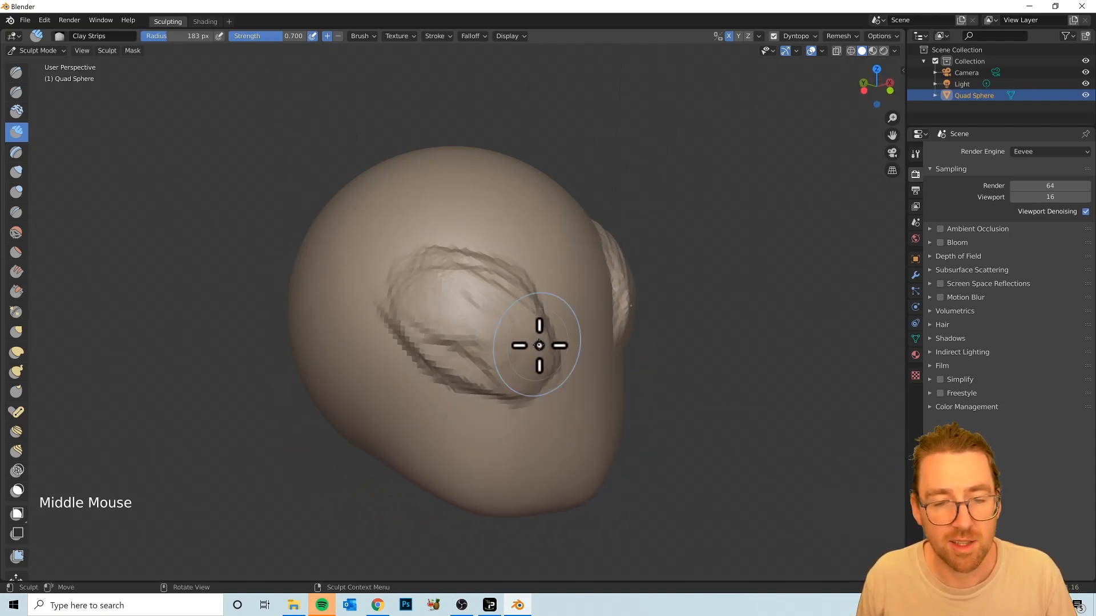
pyautogui.keyDown('shift'); pyautogui.moveTo(483, 361); pyautogui.dragTo(499, 360); pyautogui.keyUp('shift')
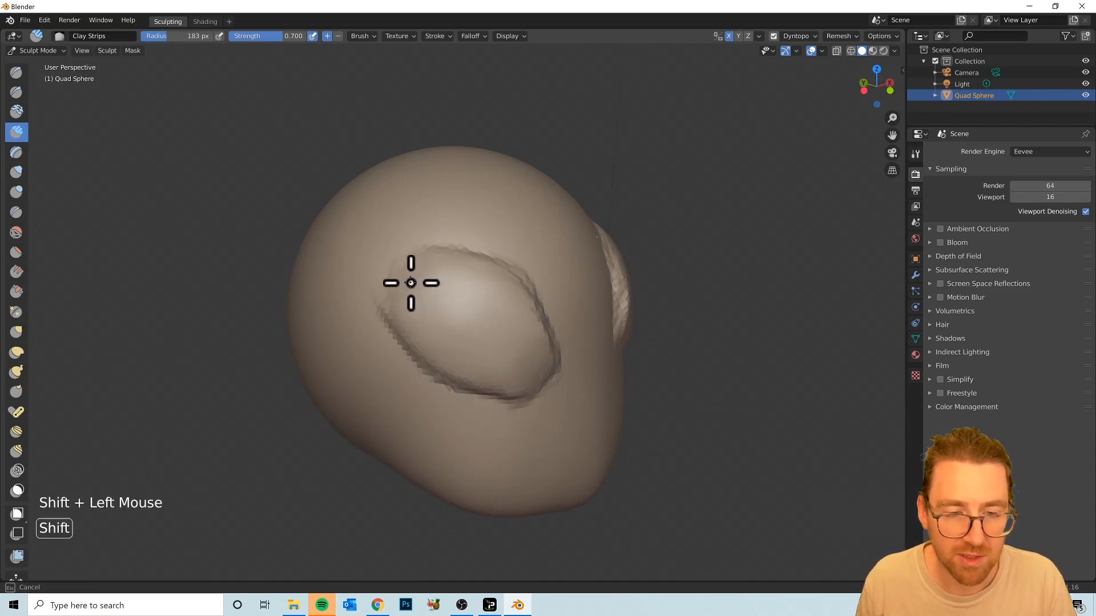
pyautogui.keyDown('shift'); pyautogui.moveTo(410, 283); pyautogui.dragTo(542, 372); pyautogui.keyUp('shift')
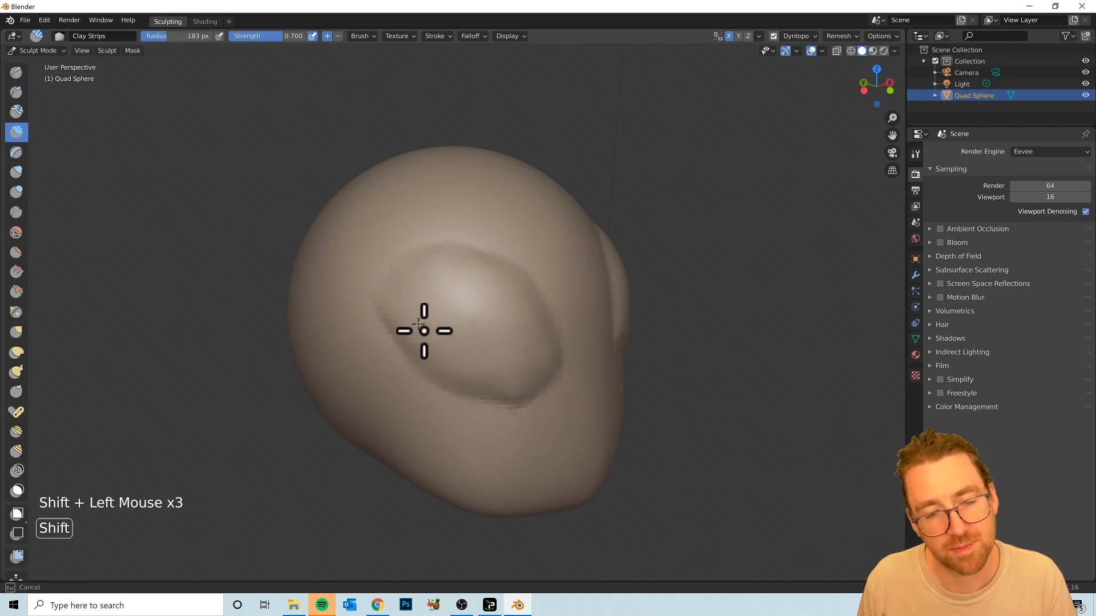
pyautogui.keyDown('shift'); pyautogui.moveTo(430, 337); pyautogui.dragTo(587, 306); pyautogui.keyUp('shift')
pyautogui.moveTo(588, 306)
pyautogui.mouseDown(button='middle')
pyautogui.moveTo(492, 286)
pyautogui.moveTo(535, 298)
pyautogui.moveTo(374, 332)
pyautogui.moveTo(454, 340)
pyautogui.mouseUp(button='middle')
pyautogui.moveTo(541, 281)
pyautogui.mouseDown(button='middle')
pyautogui.moveTo(507, 276)
pyautogui.moveTo(553, 291)
pyautogui.moveTo(651, 289)
pyautogui.moveTo(646, 335)
pyautogui.moveTo(538, 310)
pyautogui.moveTo(529, 292)
pyautogui.mouseUp(button='middle')
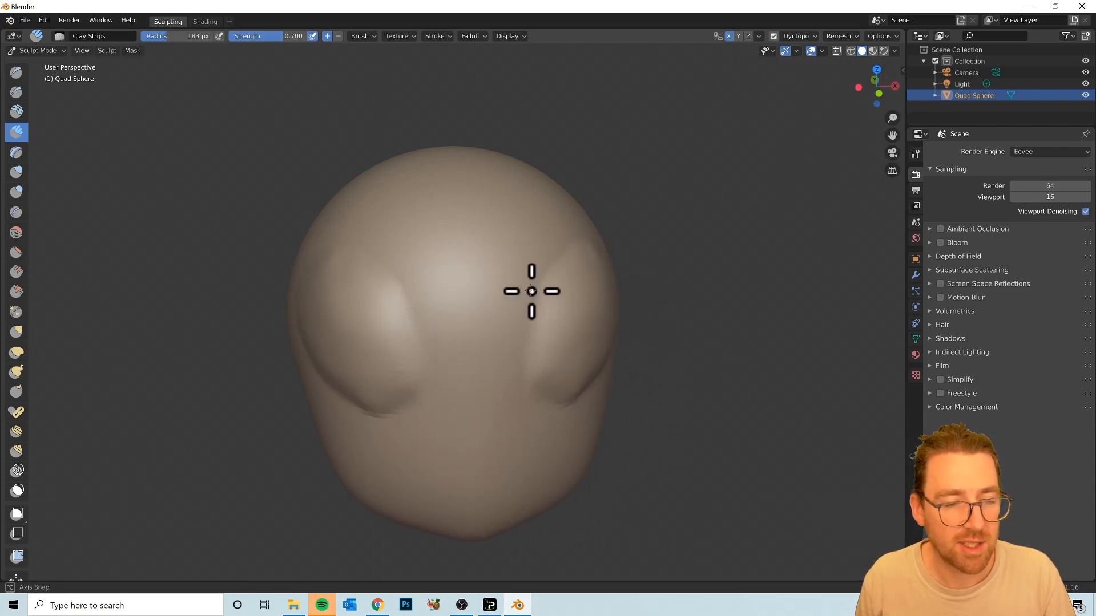
# - Switch to the Crease brush and set its strength to 1.5
pyautogui.click(16, 215)
pyautogui.moveTo(314, 286); pyautogui.dragTo(396, 283, button='middle')
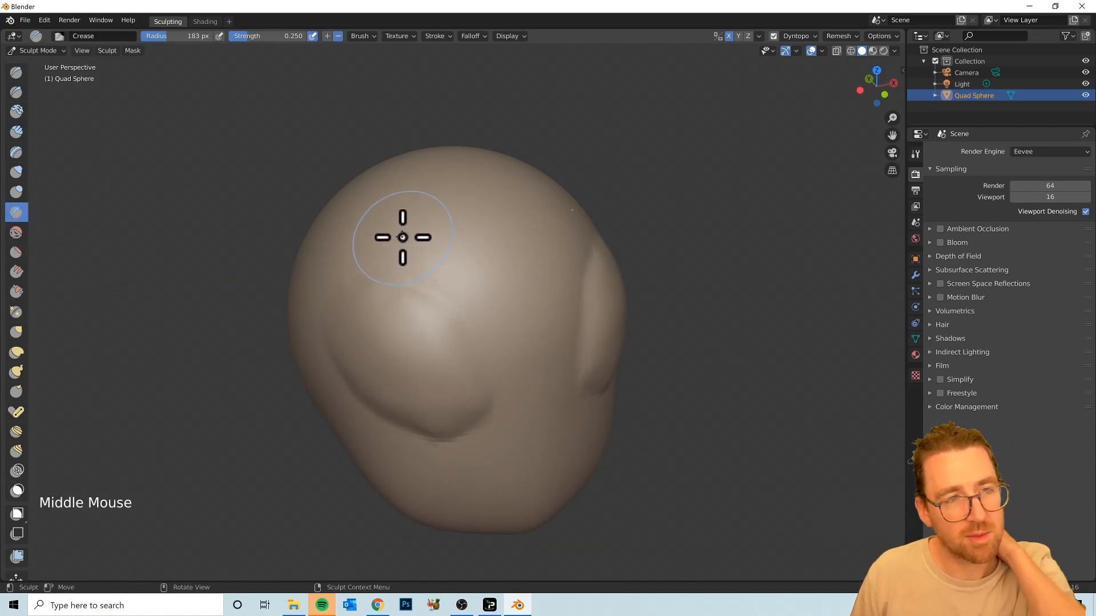
pyautogui.click(270, 36)
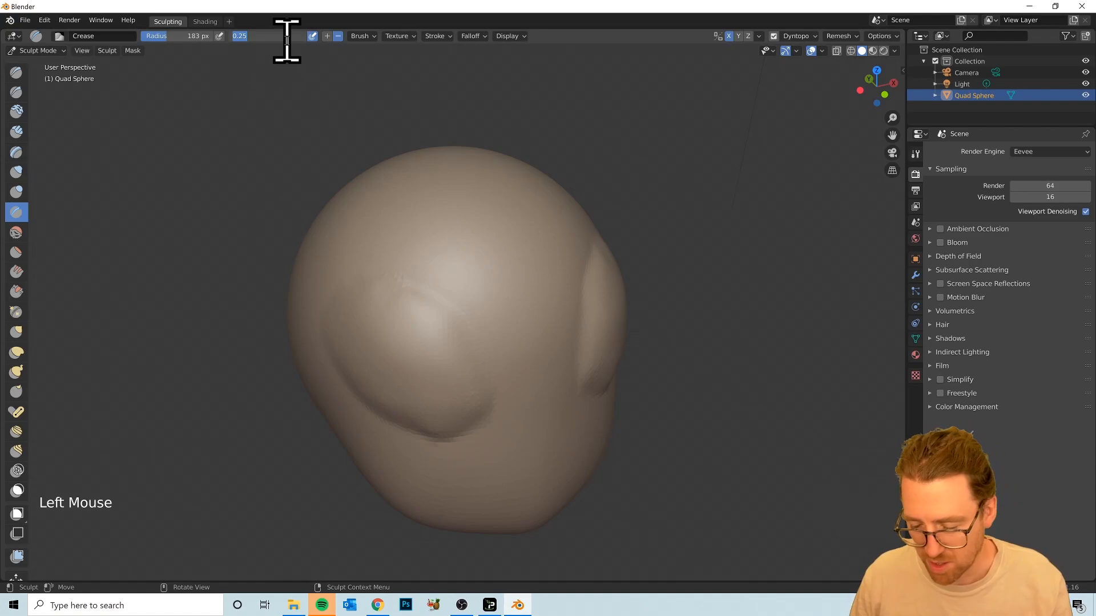
pyautogui.click(297, 123)
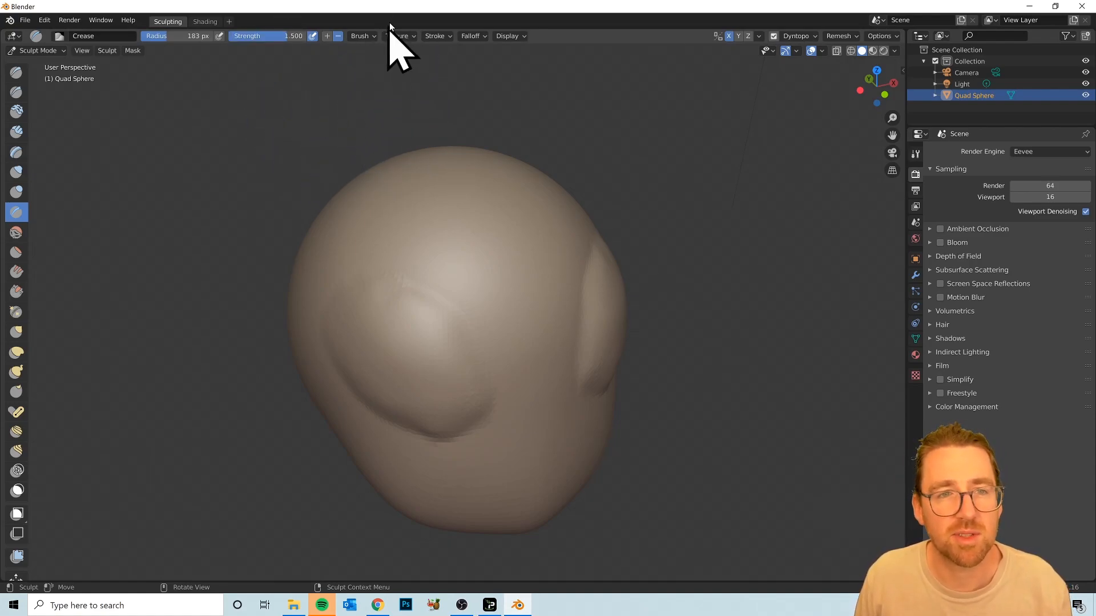
# - Set the Crease brush falloff to Custom, lower the curve's upper point and delete its lower point for a steep falloff
pyautogui.click(474, 36)
pyautogui.click(514, 58)
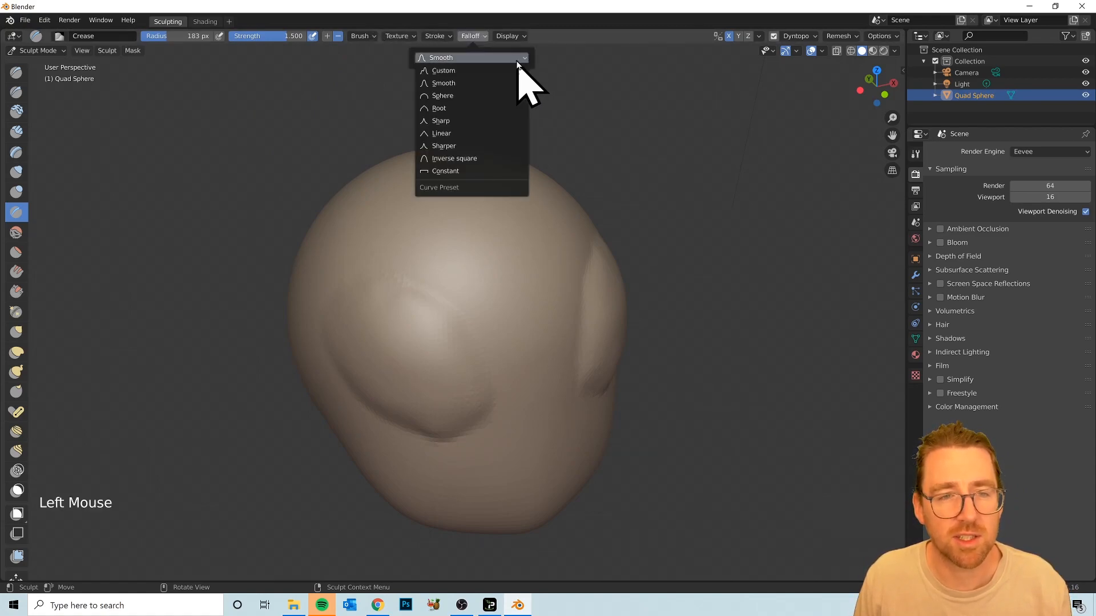
pyautogui.click(452, 71)
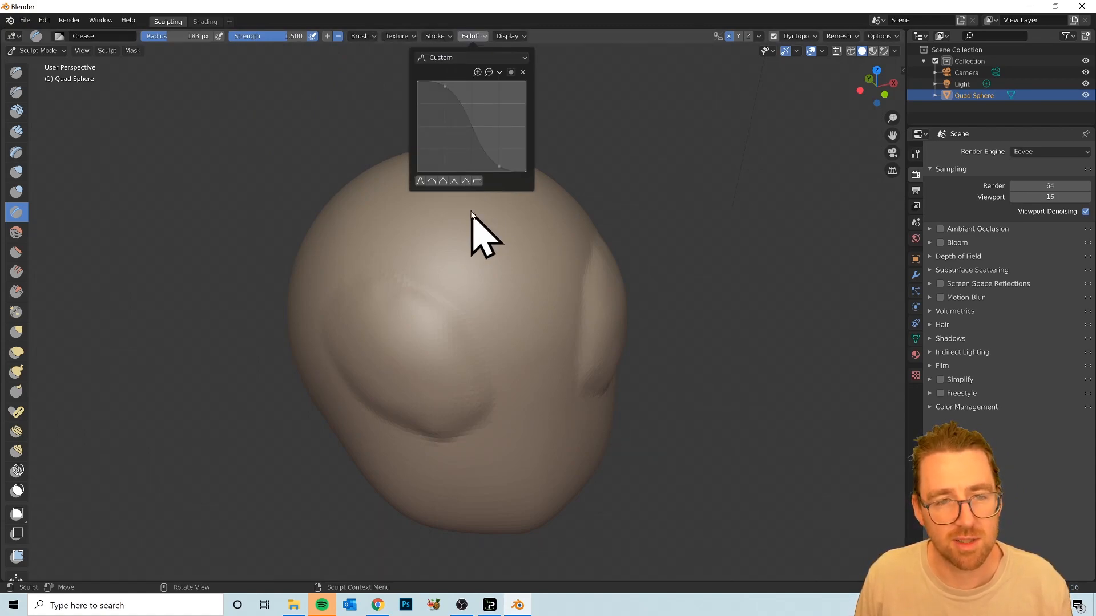
pyautogui.click(499, 167)
pyautogui.click(525, 73)
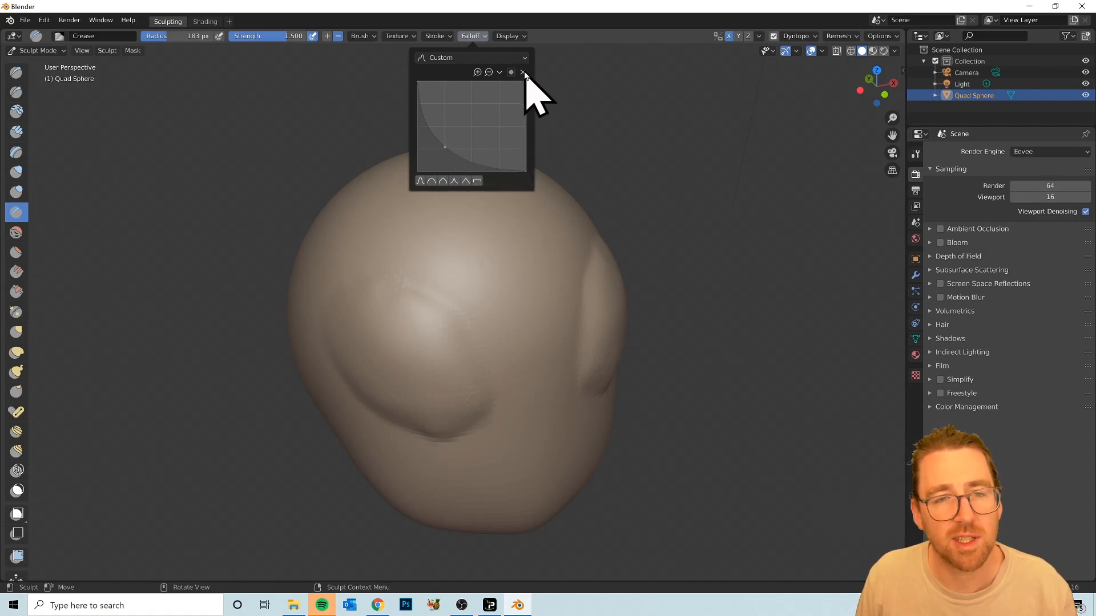
# - Try a Crease stroke with an 88 px radius along the oval mound's lower edge, and undo it
pyautogui.moveTo(519, 310)
pyautogui.mouseDown(button='middle')
pyautogui.moveTo(460, 353)
pyautogui.moveTo(413, 300)
pyautogui.mouseUp(button='middle')
pyautogui.scroll(3, 443, 342)
pyautogui.press('f')
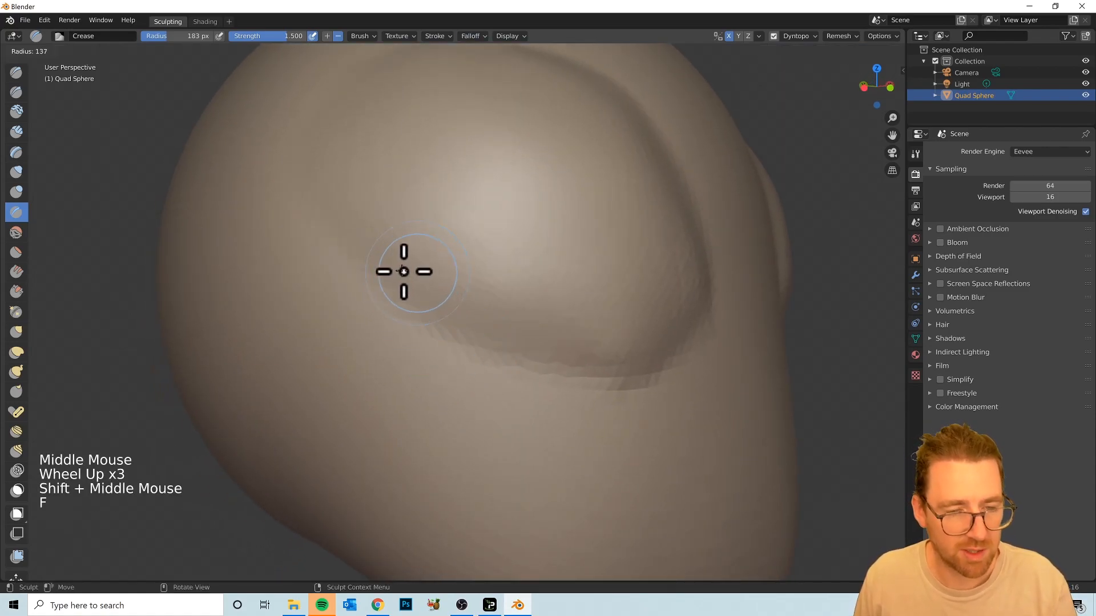
pyautogui.click(353, 282)
pyautogui.moveTo(337, 238)
pyautogui.mouseDown()
pyautogui.moveTo(419, 318)
pyautogui.moveTo(523, 362)
pyautogui.moveTo(636, 371)
pyautogui.moveTo(711, 321)
pyautogui.mouseUp()
pyautogui.moveTo(711, 321); pyautogui.dragTo(668, 332, button='middle')
pyautogui.scroll(-2, 546, 350)
pyautogui.moveTo(545, 350); pyautogui.dragTo(560, 343, button='middle')
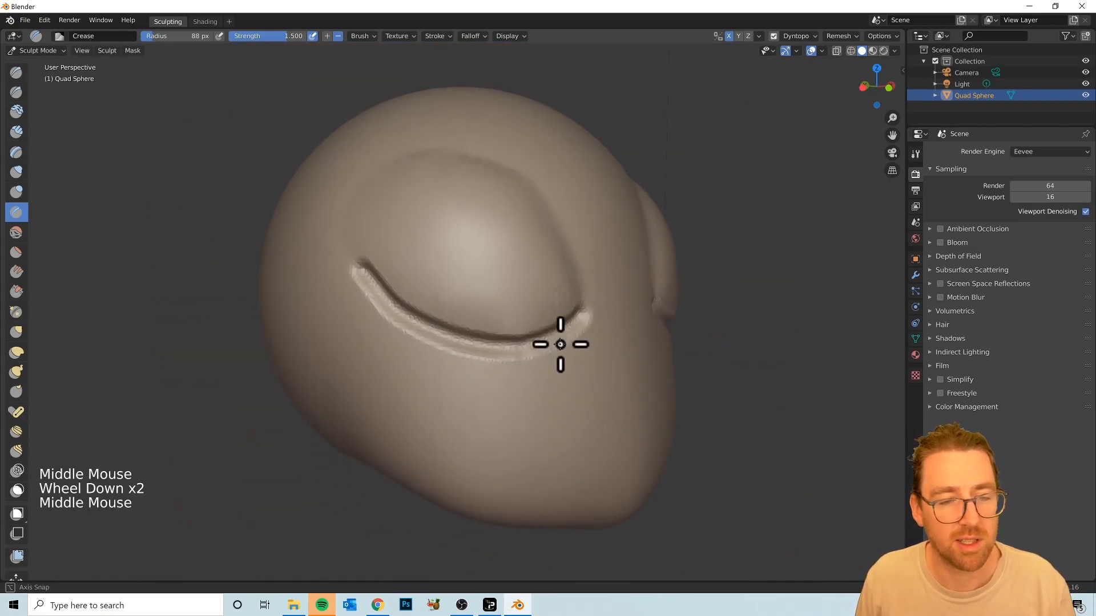
pyautogui.hotkey('ctrl', 'z')
# - Reduce the Crease brush radius to 36 px
pyautogui.moveTo(431, 345); pyautogui.dragTo(440, 318, button='middle')
pyautogui.scroll(1, 421, 312)
pyautogui.scroll(1, 420, 313)
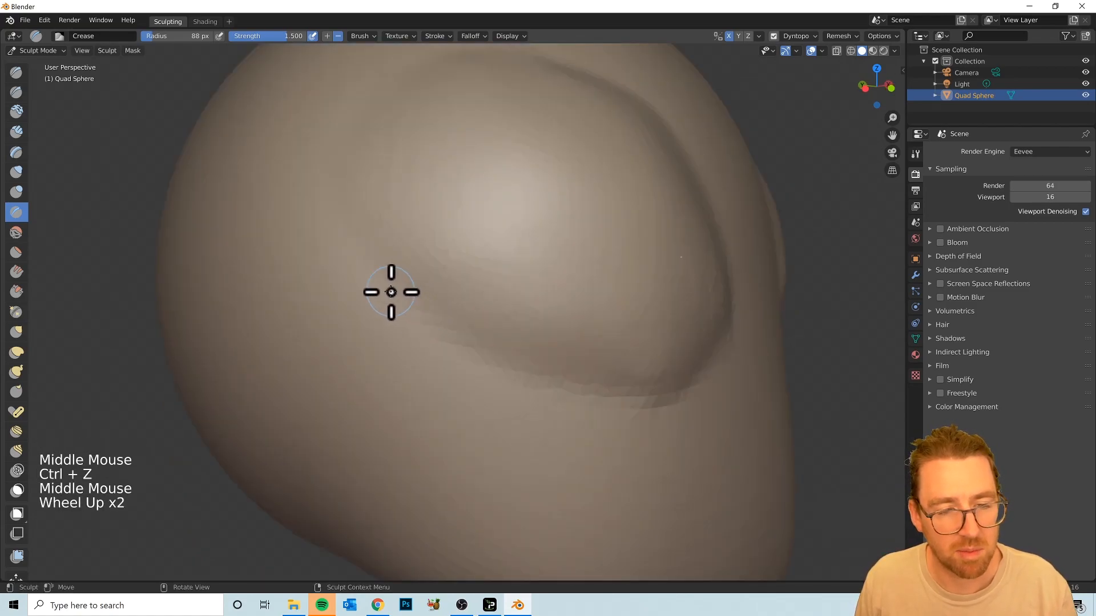
pyautogui.press('f')
# - Try a thinner Crease stroke along the mound's lower edge, and undo it
pyautogui.moveTo(345, 224)
pyautogui.mouseDown()
pyautogui.moveTo(394, 281)
pyautogui.moveTo(509, 360)
pyautogui.moveTo(599, 382)
pyautogui.moveTo(692, 384)
pyautogui.moveTo(748, 344)
pyautogui.mouseUp()
pyautogui.moveTo(749, 345)
pyautogui.mouseDown(button='middle')
pyautogui.moveTo(684, 328)
pyautogui.moveTo(702, 354)
pyautogui.moveTo(712, 345)
pyautogui.moveTo(697, 372)
pyautogui.mouseUp(button='middle')
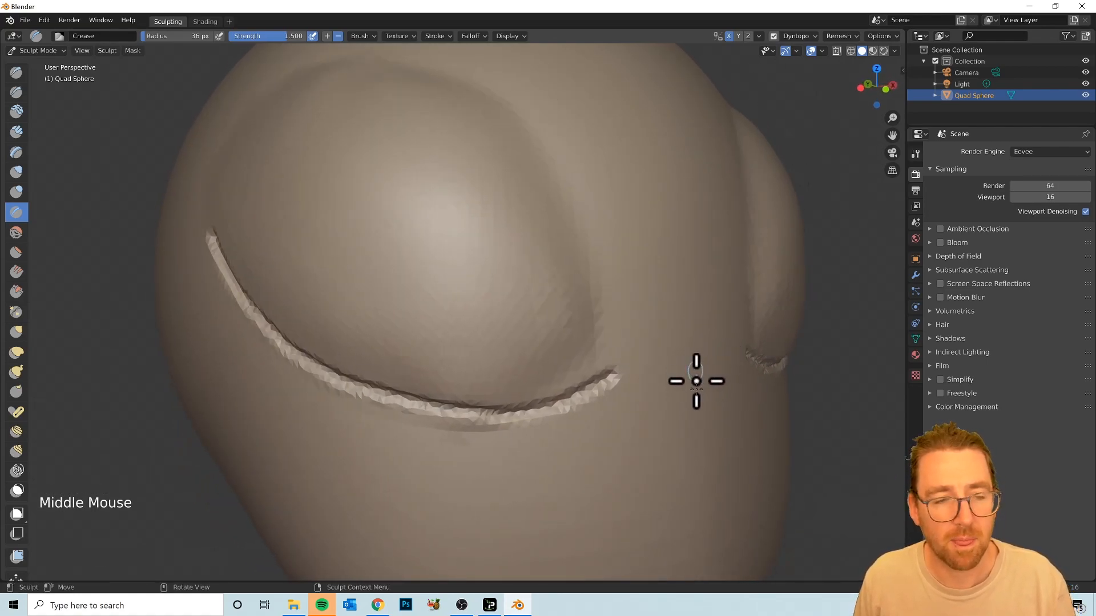
pyautogui.moveTo(802, 404); pyautogui.dragTo(819, 391, button='middle')
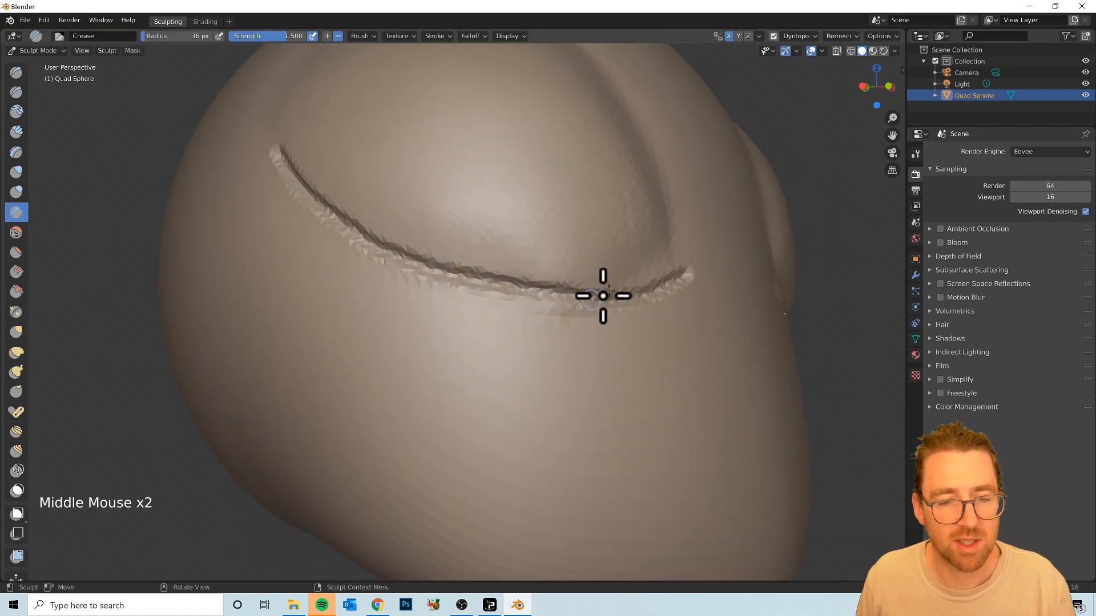
pyautogui.hotkey('ctrl', 'z')
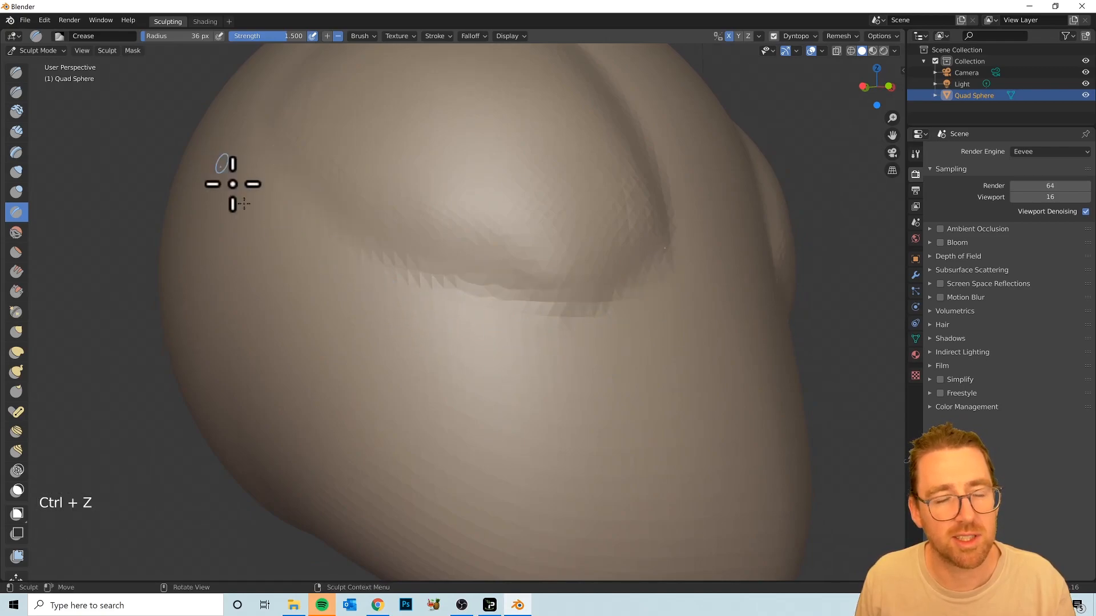
# - Crease the whole outline of the mirrored oval mounds with stabilized strokes, closing the loop around each mound
pyautogui.moveTo(348, 255)
pyautogui.mouseDown(button='middle')
pyautogui.moveTo(353, 274)
pyautogui.moveTo(362, 264)
pyautogui.moveTo(321, 234)
pyautogui.mouseUp(button='middle')
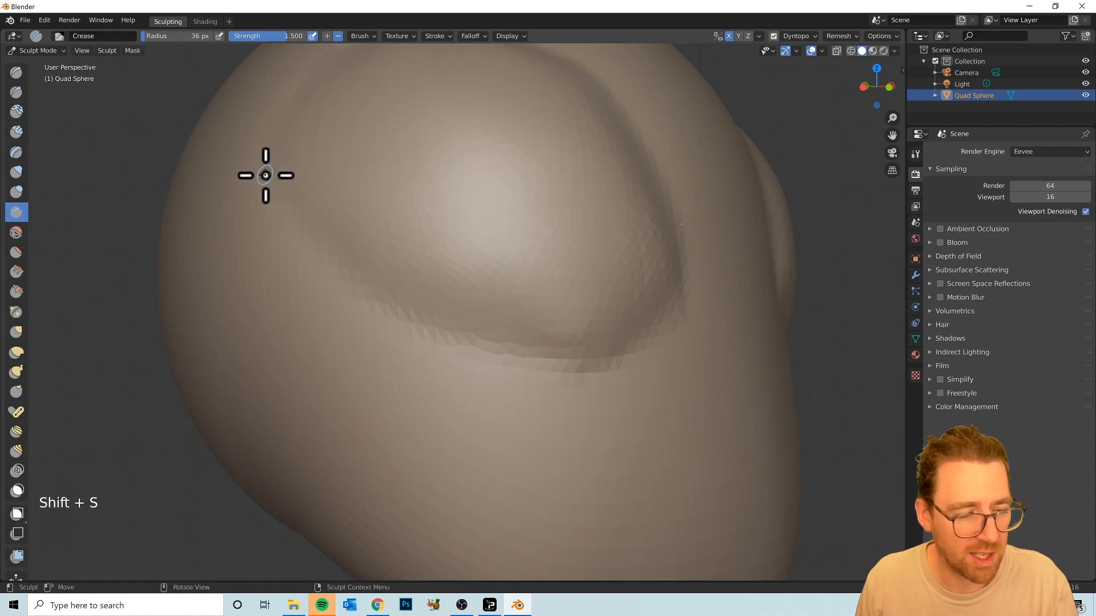
pyautogui.click(277, 145)
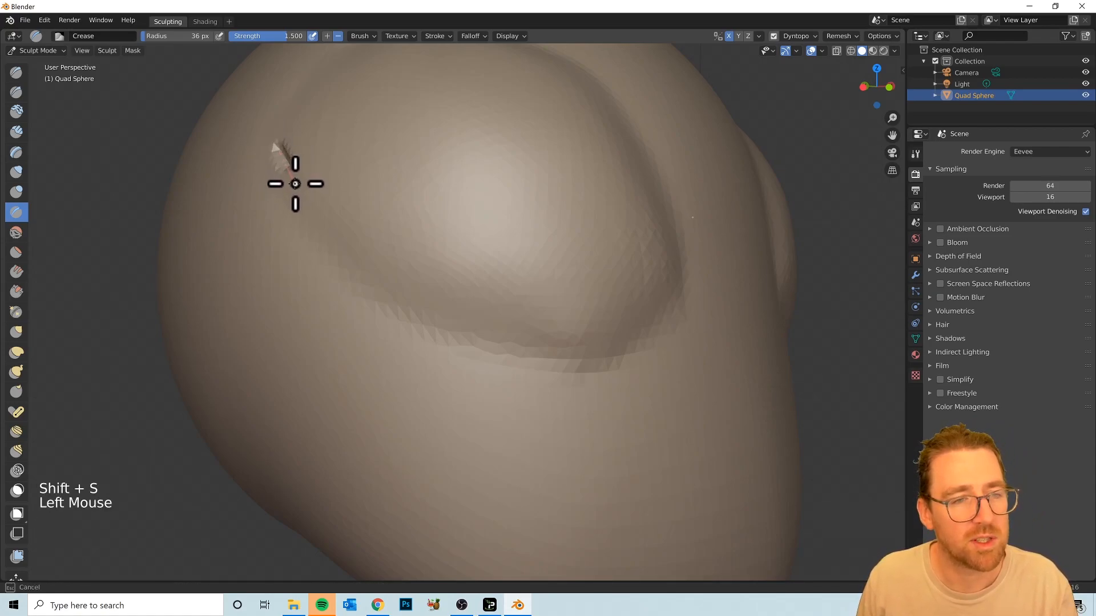
pyautogui.moveTo(307, 207)
pyautogui.mouseDown()
pyautogui.moveTo(362, 296)
pyautogui.moveTo(399, 323)
pyautogui.moveTo(578, 370)
pyautogui.mouseUp()
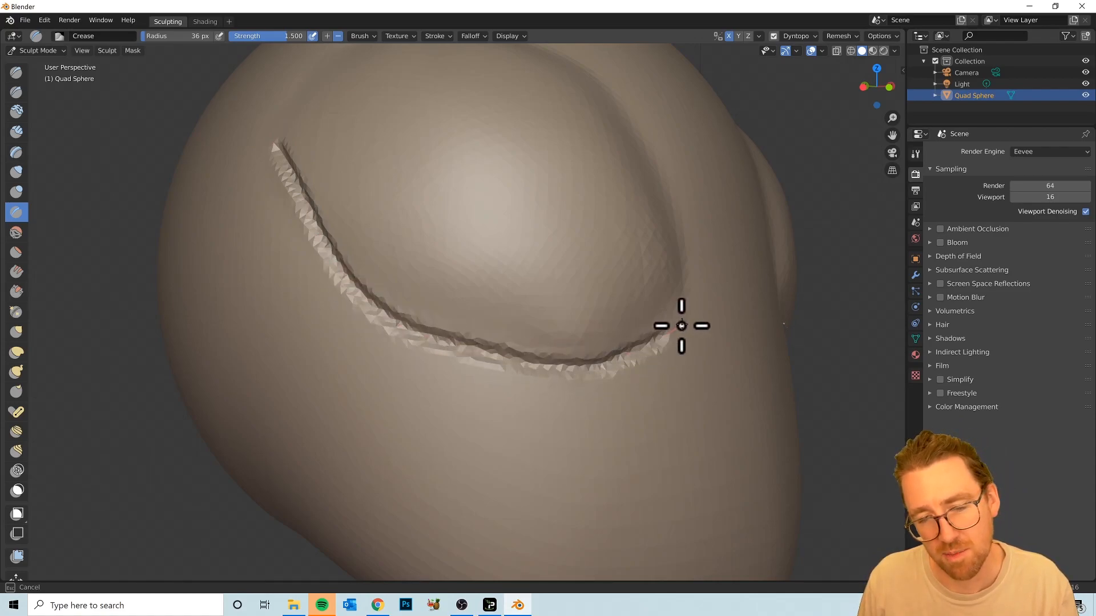
pyautogui.moveTo(696, 279); pyautogui.dragTo(729, 303)
pyautogui.moveTo(729, 303); pyautogui.dragTo(413, 377, button='middle')
pyautogui.moveTo(449, 355)
pyautogui.mouseDown()
pyautogui.moveTo(433, 196)
pyautogui.moveTo(403, 134)
pyautogui.moveTo(367, 96)
pyautogui.moveTo(325, 77)
pyautogui.mouseUp()
pyautogui.moveTo(273, 58)
pyautogui.mouseDown(button='middle')
pyautogui.moveTo(301, 112)
pyautogui.moveTo(427, 183)
pyautogui.mouseUp(button='middle')
pyautogui.moveTo(433, 187)
pyautogui.mouseDown()
pyautogui.moveTo(379, 171)
pyautogui.moveTo(313, 176)
pyautogui.moveTo(254, 225)
pyautogui.moveTo(223, 282)
pyautogui.moveTo(250, 382)
pyautogui.mouseUp()
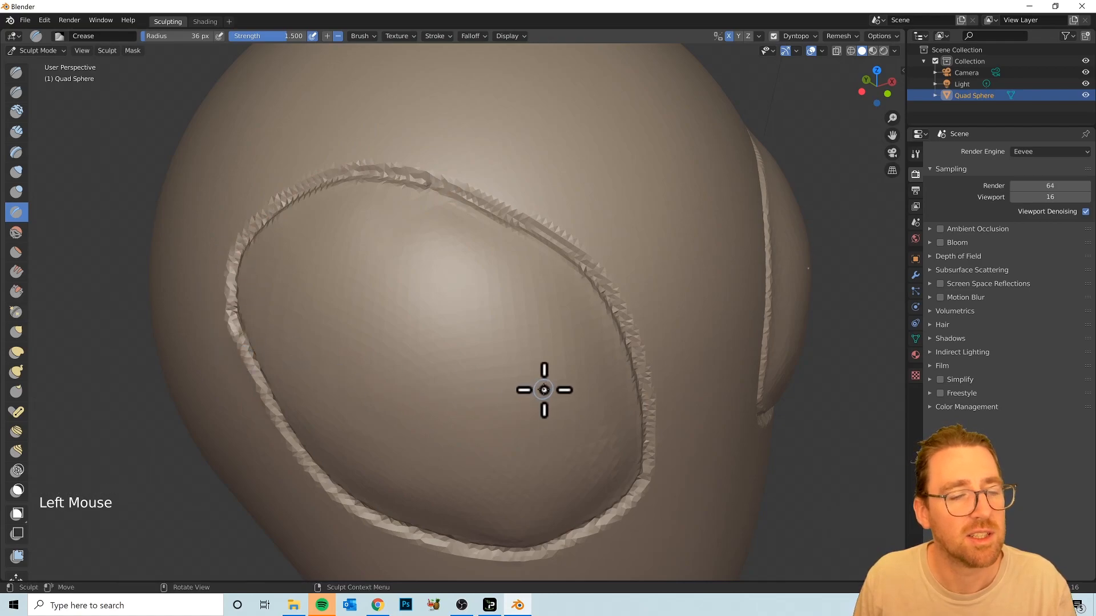
# - Switch to the Pinch/Magnify brush and set its strength to 1.5
pyautogui.scroll(-5, 600, 428)
pyautogui.moveTo(631, 452)
pyautogui.mouseDown(button='middle')
pyautogui.moveTo(540, 426)
pyautogui.moveTo(473, 432)
pyautogui.moveTo(607, 423)
pyautogui.moveTo(568, 457)
pyautogui.moveTo(512, 416)
pyautogui.mouseUp(button='middle')
pyautogui.scroll(4, 511, 417)
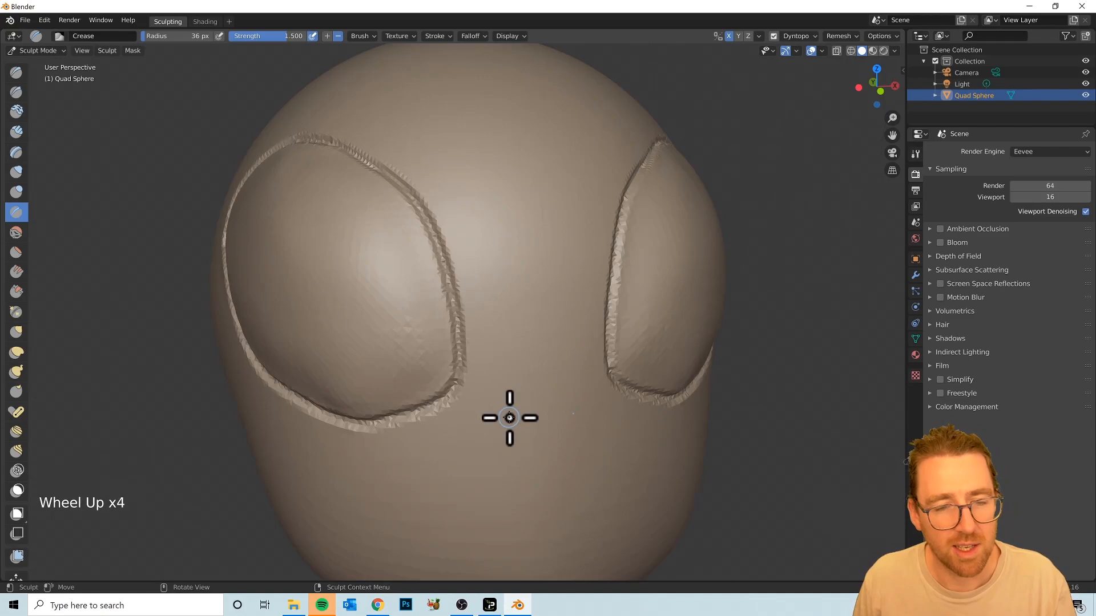
pyautogui.moveTo(370, 433); pyautogui.dragTo(554, 394, button='middle')
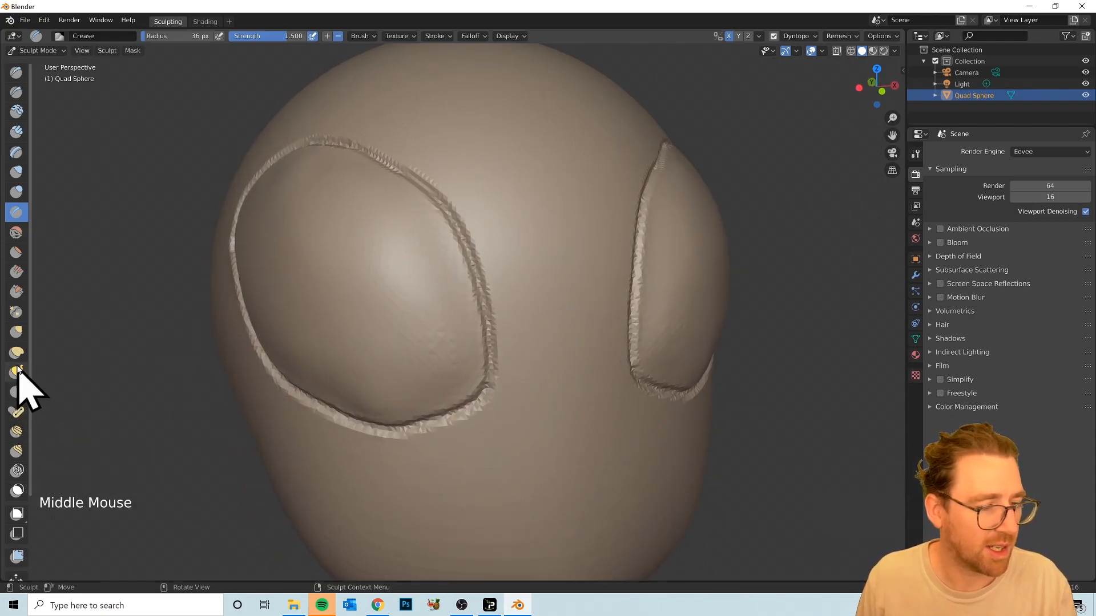
pyautogui.click(15, 314)
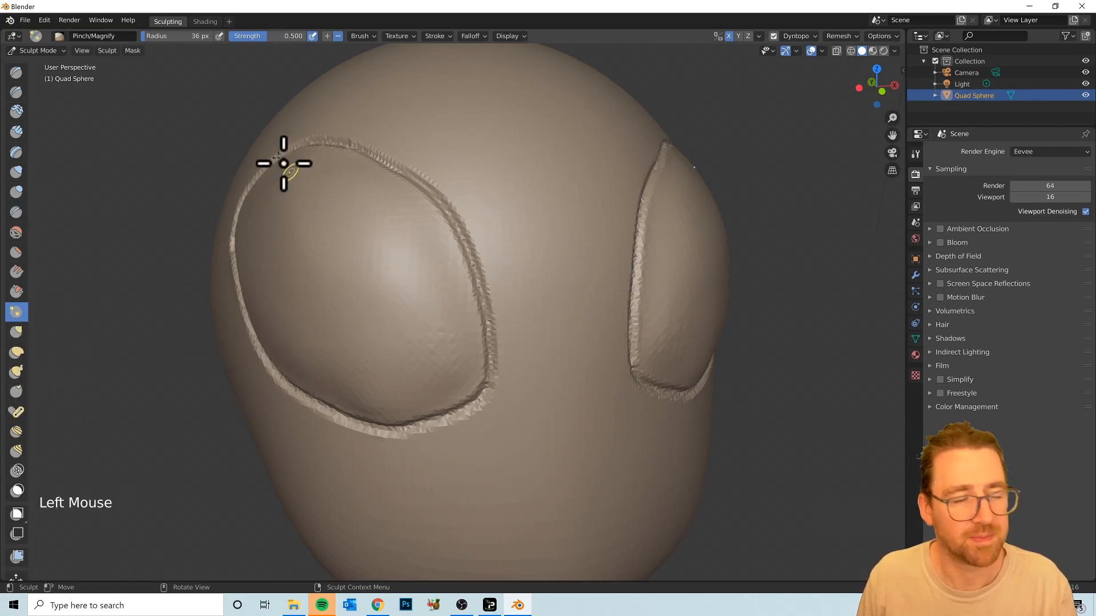
pyautogui.doubleClick(263, 37)
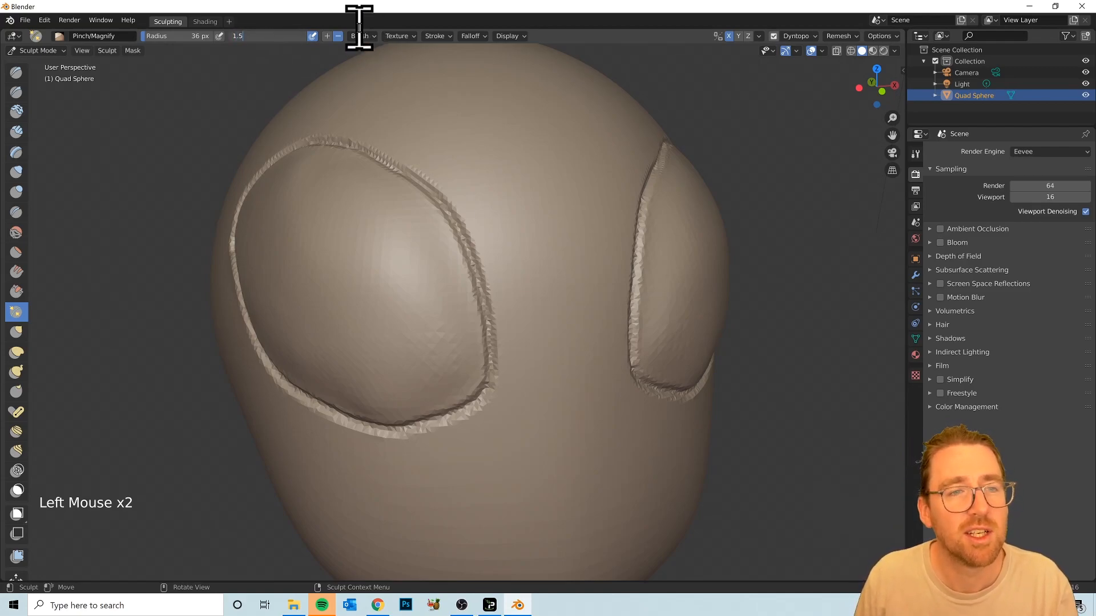
pyautogui.click(495, 103)
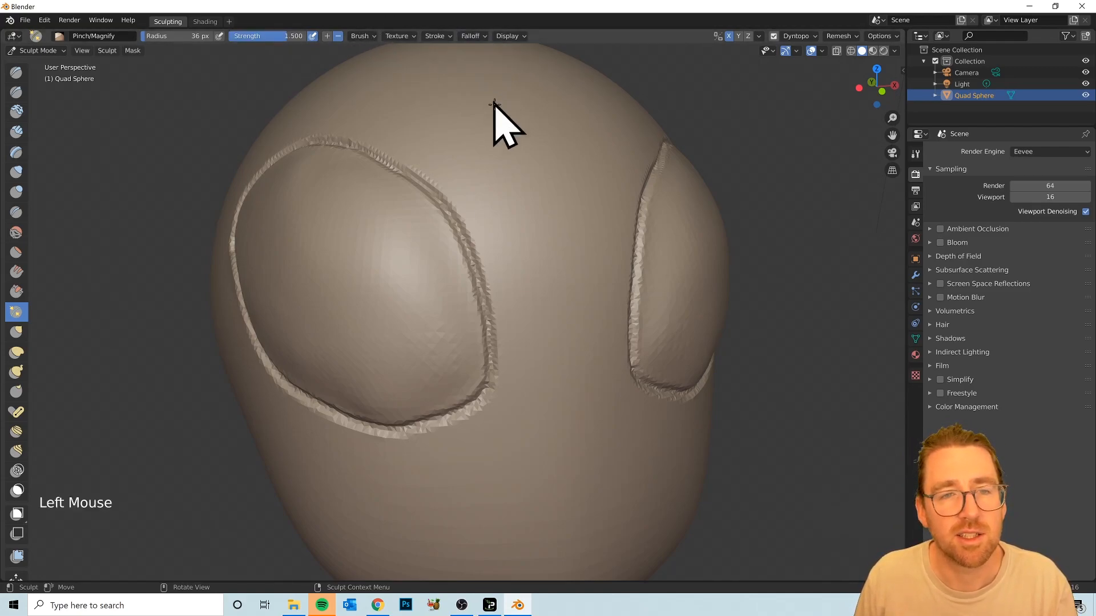
# - Set the Pinch/Magnify falloff to Custom and lower the curve's upper point for a steep falloff
pyautogui.click(475, 36)
pyautogui.click(474, 57)
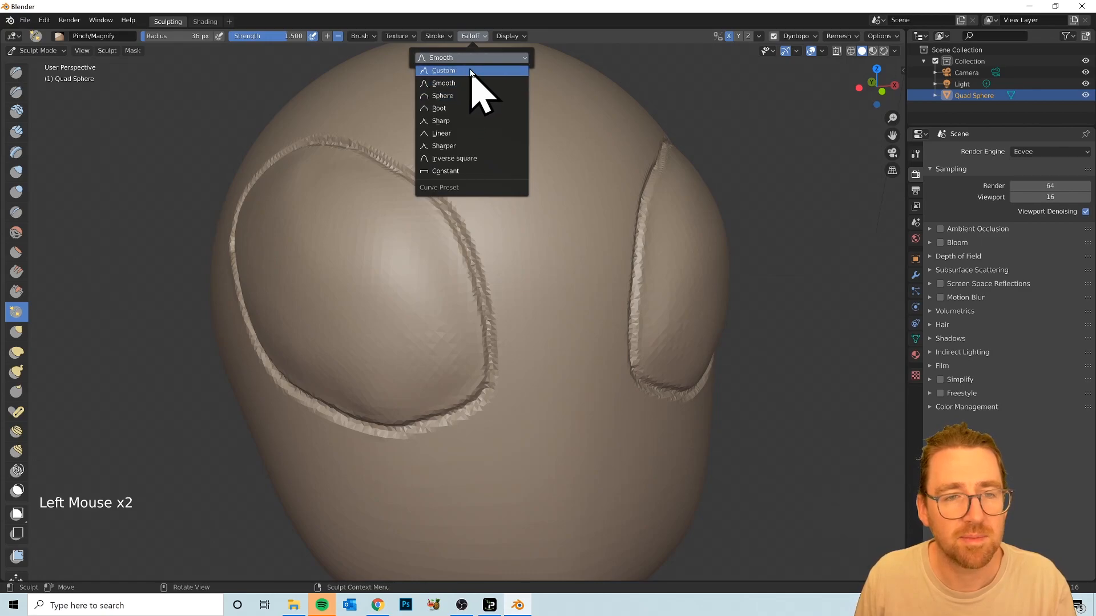
pyautogui.click(471, 71)
pyautogui.moveTo(445, 85); pyautogui.dragTo(446, 111)
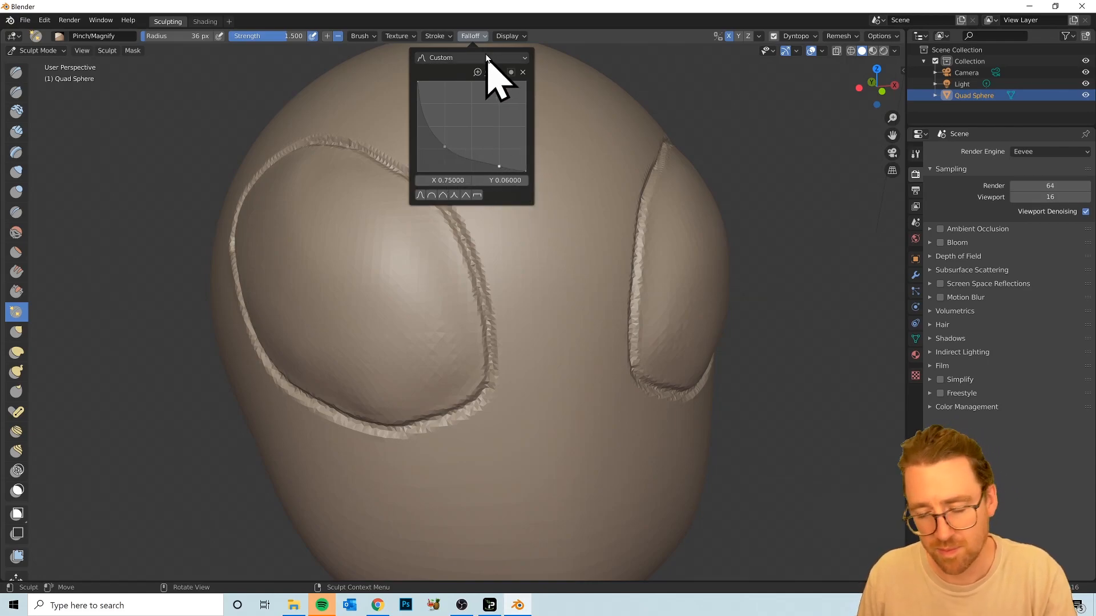
pyautogui.click(621, 68)
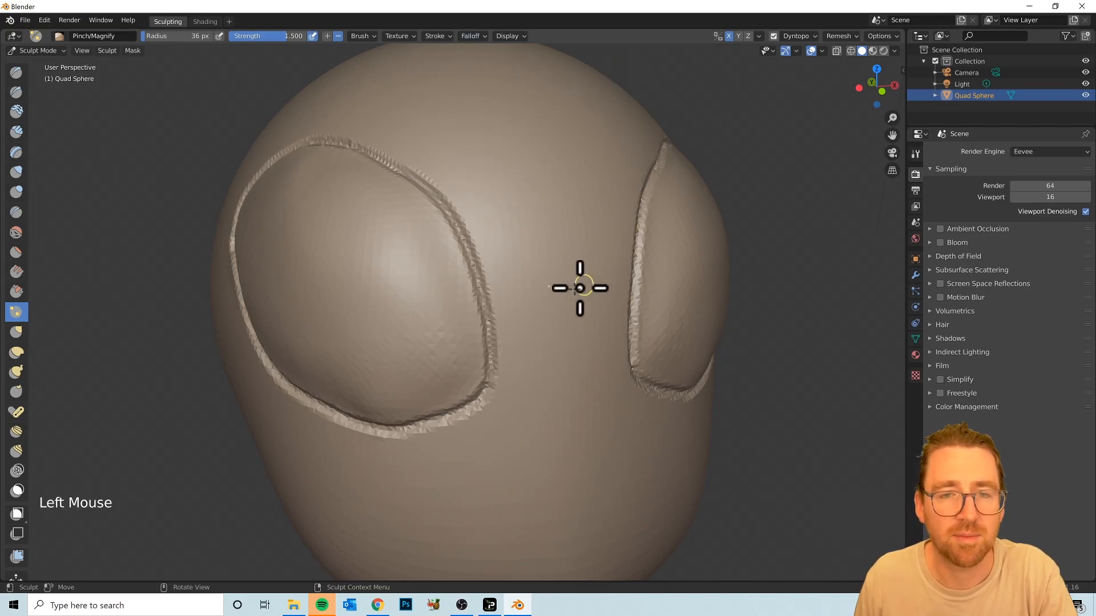
# - Try a Pinch/Magnify stroke with a 112 px radius on the mound's inner edge, and undo it
pyautogui.press('f')
pyautogui.click(455, 228)
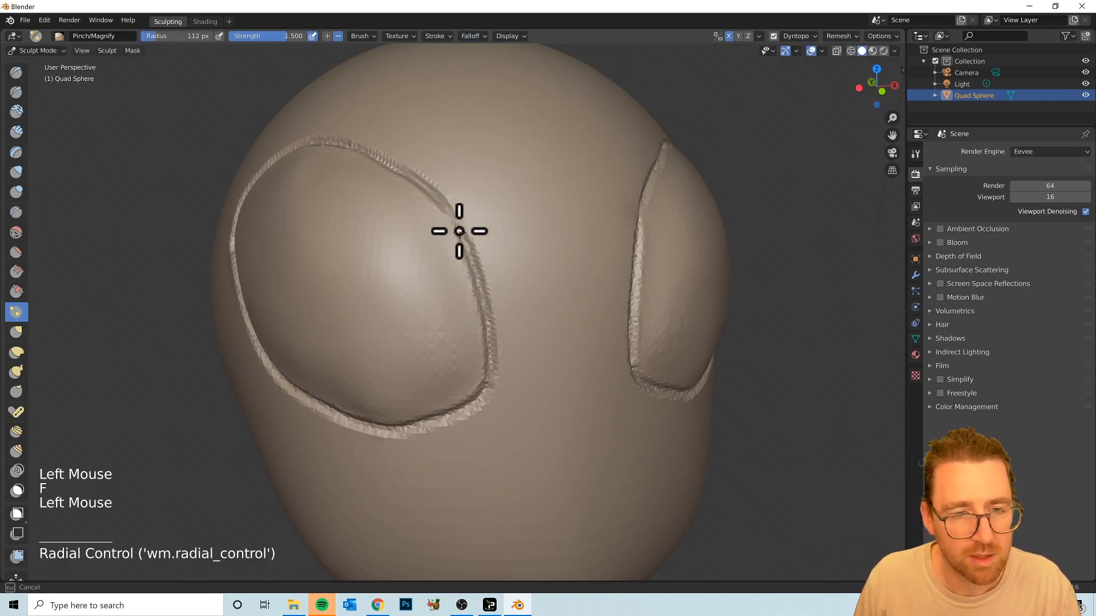
pyautogui.hotkey('ctrl', 'z')
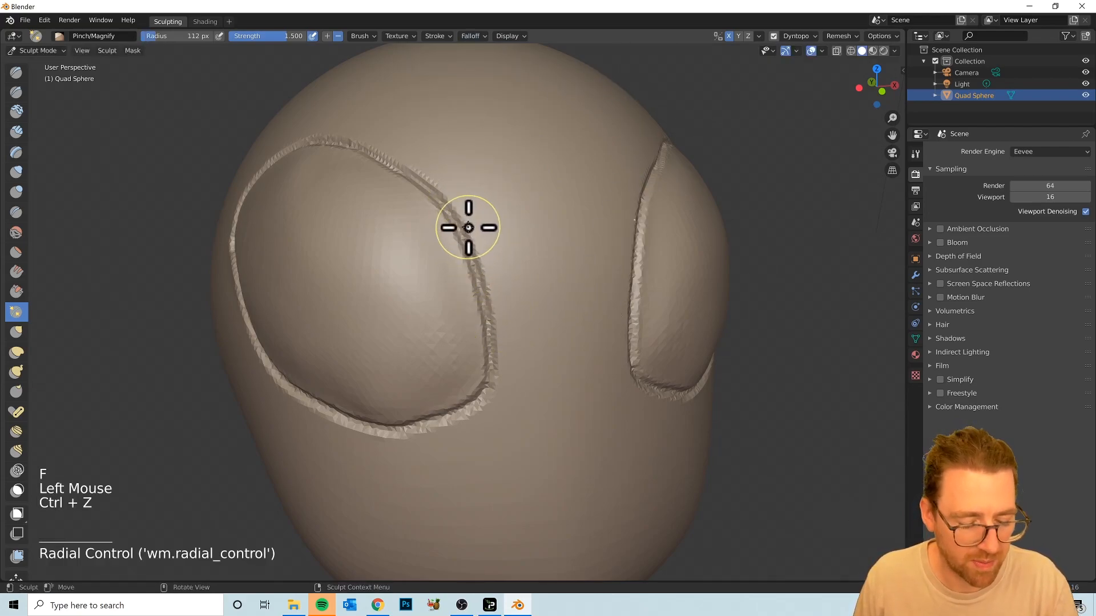
# - Set the Pinch/Magnify radius to 68 px and pinch the crease along the mound's inner edge, undoing the last stroke
pyautogui.press('f')
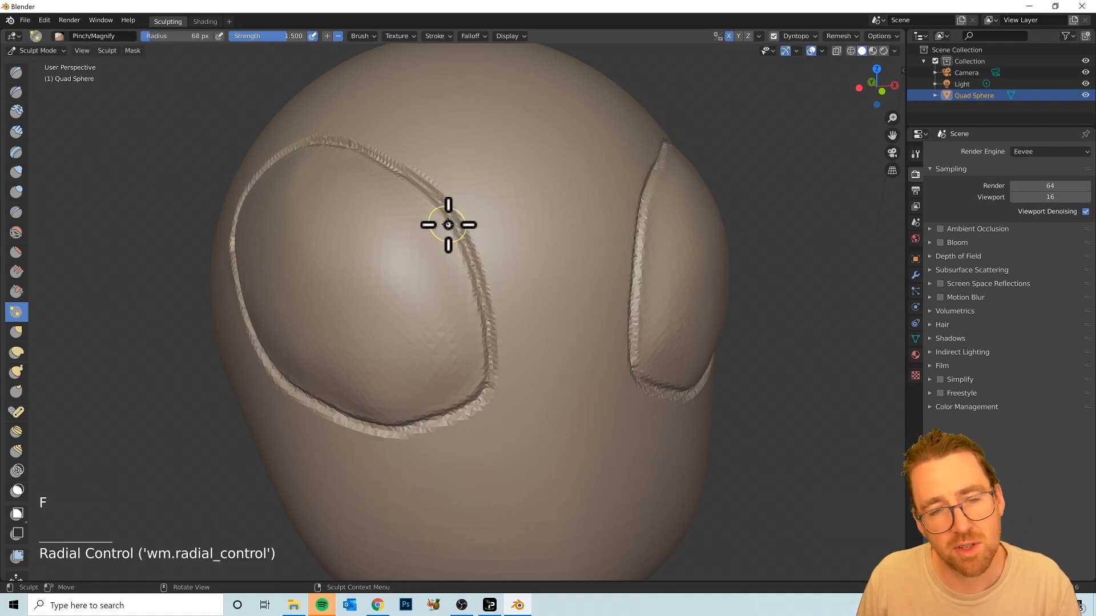
pyautogui.scroll(3, 448, 224)
pyautogui.click(505, 138)
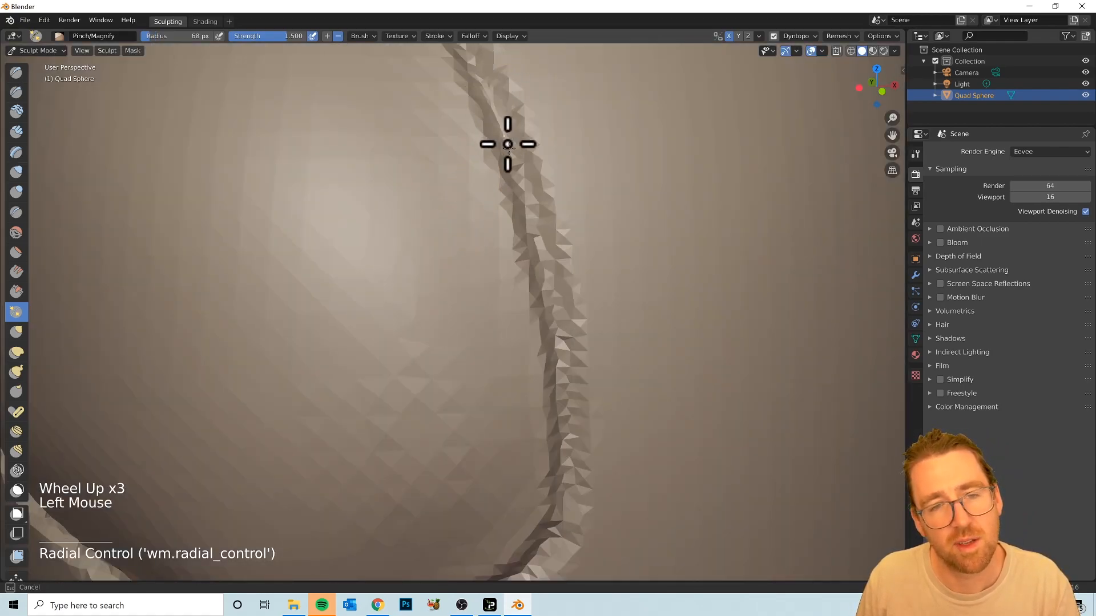
pyautogui.scroll(-1, 536, 286)
pyautogui.click(471, 167)
pyautogui.moveTo(472, 166)
pyautogui.mouseDown()
pyautogui.moveTo(521, 321)
pyautogui.moveTo(523, 369)
pyautogui.mouseUp()
pyautogui.moveTo(498, 237)
pyautogui.mouseDown()
pyautogui.moveTo(517, 407)
pyautogui.moveTo(492, 247)
pyautogui.moveTo(430, 115)
pyautogui.moveTo(460, 127)
pyautogui.moveTo(447, 120)
pyautogui.moveTo(423, 143)
pyautogui.moveTo(363, 109)
pyautogui.mouseUp()
pyautogui.scroll(-1, 467, 223)
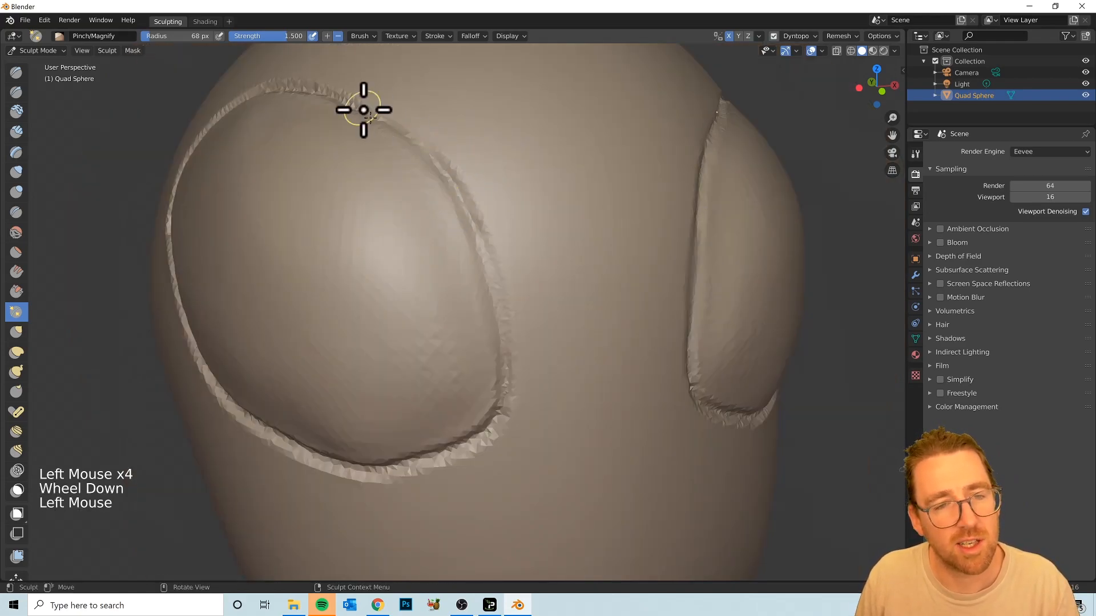
pyautogui.hotkey('ctrl', 'z')
# - Pinch the crease along the mound's upper edge with repeated strokes from the inner side to the outer side
pyautogui.scroll(-1, 428, 196)
pyautogui.scroll(2, 436, 215)
pyautogui.moveTo(436, 215)
pyautogui.keyDown('shift'); pyautogui.mouseDown(button='middle')
pyautogui.moveTo(514, 247)
pyautogui.moveTo(563, 286)
pyautogui.mouseUp(button='middle'); pyautogui.keyUp('shift')
pyautogui.moveTo(564, 287)
pyautogui.mouseDown()
pyautogui.moveTo(509, 232)
pyautogui.moveTo(385, 171)
pyautogui.mouseUp()
pyautogui.click(492, 235)
pyautogui.moveTo(493, 235)
pyautogui.mouseDown()
pyautogui.moveTo(374, 164)
pyautogui.moveTo(286, 162)
pyautogui.mouseUp()
pyautogui.moveTo(357, 171); pyautogui.dragTo(236, 201)
# - Pinch the crease down the mound's outer edge and onto the start of its lower edge
pyautogui.moveTo(235, 201)
pyautogui.mouseDown(button='middle')
pyautogui.moveTo(406, 196)
pyautogui.moveTo(509, 208)
pyautogui.mouseUp(button='middle')
pyautogui.moveTo(644, 183)
pyautogui.mouseDown()
pyautogui.moveTo(599, 215)
pyautogui.moveTo(550, 323)
pyautogui.mouseUp()
pyautogui.moveTo(576, 239)
pyautogui.mouseDown()
pyautogui.moveTo(560, 293)
pyautogui.moveTo(571, 354)
pyautogui.moveTo(617, 443)
pyautogui.mouseUp()
pyautogui.moveTo(545, 334)
pyautogui.mouseDown()
pyautogui.moveTo(538, 311)
pyautogui.moveTo(580, 362)
pyautogui.mouseUp()
pyautogui.moveTo(580, 362); pyautogui.dragTo(514, 298, button='middle')
pyautogui.moveTo(452, 253)
pyautogui.mouseDown()
pyautogui.moveTo(560, 404)
pyautogui.moveTo(687, 472)
pyautogui.mouseUp()
pyautogui.moveTo(565, 435); pyautogui.dragTo(661, 462)
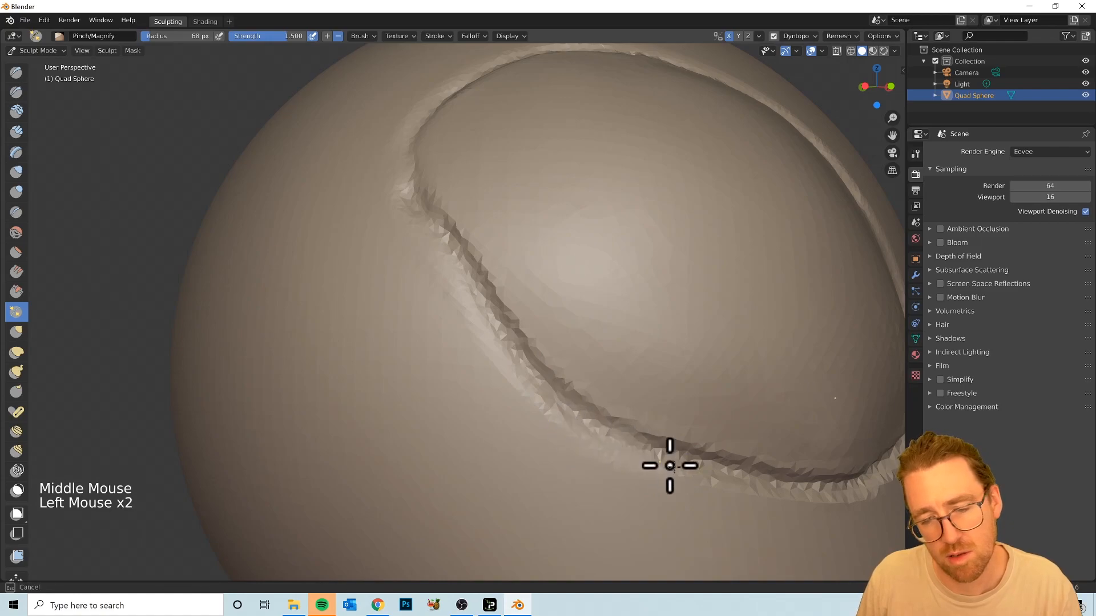
# - Pinch the crease along the rest of the mound's lower edge and around its lower inner corner
pyautogui.moveTo(839, 499); pyautogui.dragTo(741, 453, button='middle')
pyautogui.moveTo(741, 452)
pyautogui.mouseDown()
pyautogui.moveTo(374, 296)
pyautogui.moveTo(283, 166)
pyautogui.moveTo(294, 142)
pyautogui.moveTo(392, 318)
pyautogui.moveTo(476, 360)
pyautogui.moveTo(660, 404)
pyautogui.moveTo(837, 371)
pyautogui.mouseUp()
pyautogui.moveTo(673, 407); pyautogui.dragTo(861, 320)
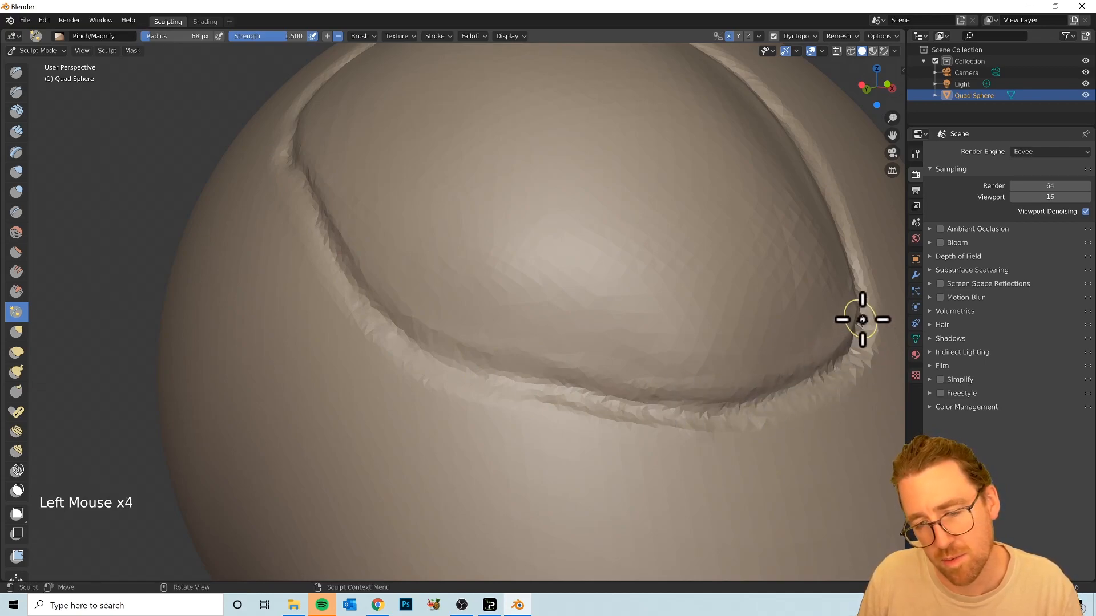
pyautogui.moveTo(526, 415); pyautogui.dragTo(699, 431)
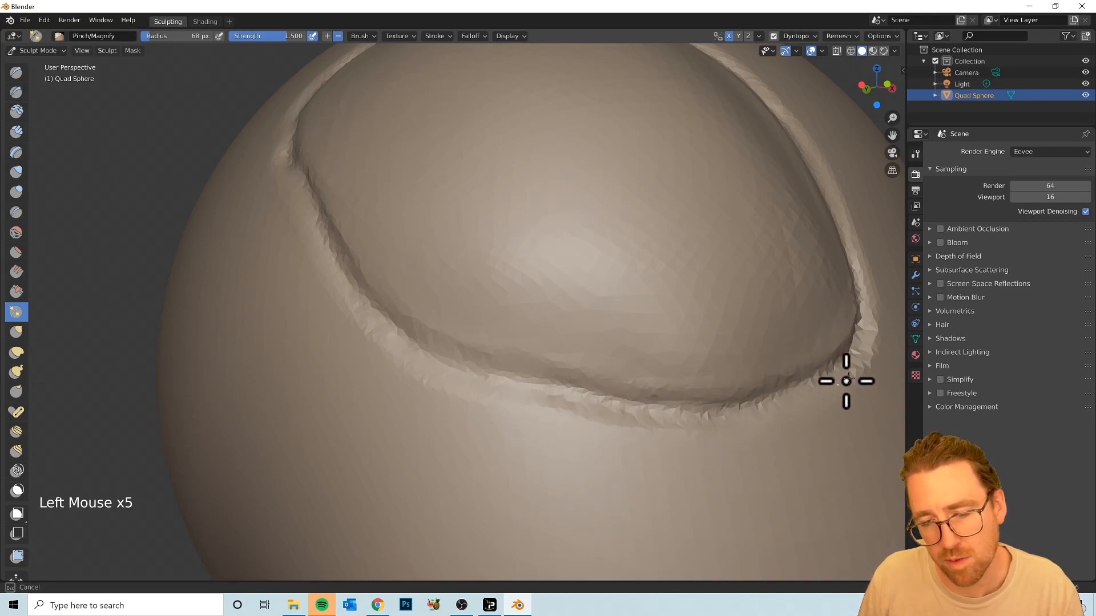
pyautogui.moveTo(841, 384); pyautogui.dragTo(827, 342)
pyautogui.moveTo(828, 342); pyautogui.dragTo(472, 455, button='middle')
pyautogui.moveTo(472, 454); pyautogui.dragTo(498, 339)
pyautogui.moveTo(508, 443); pyautogui.dragTo(531, 357)
# - Switch to the Flatten/Contrast brush and set its strength to 1.5
pyautogui.scroll(-3, 553, 370)
pyautogui.moveTo(553, 369)
pyautogui.mouseDown(button='middle')
pyautogui.moveTo(631, 447)
pyautogui.moveTo(502, 460)
pyautogui.moveTo(431, 447)
pyautogui.moveTo(504, 430)
pyautogui.moveTo(553, 445)
pyautogui.moveTo(502, 472)
pyautogui.moveTo(538, 430)
pyautogui.moveTo(572, 436)
pyautogui.mouseUp(button='middle')
pyautogui.scroll(-4, 542, 450)
pyautogui.scroll(3, 501, 448)
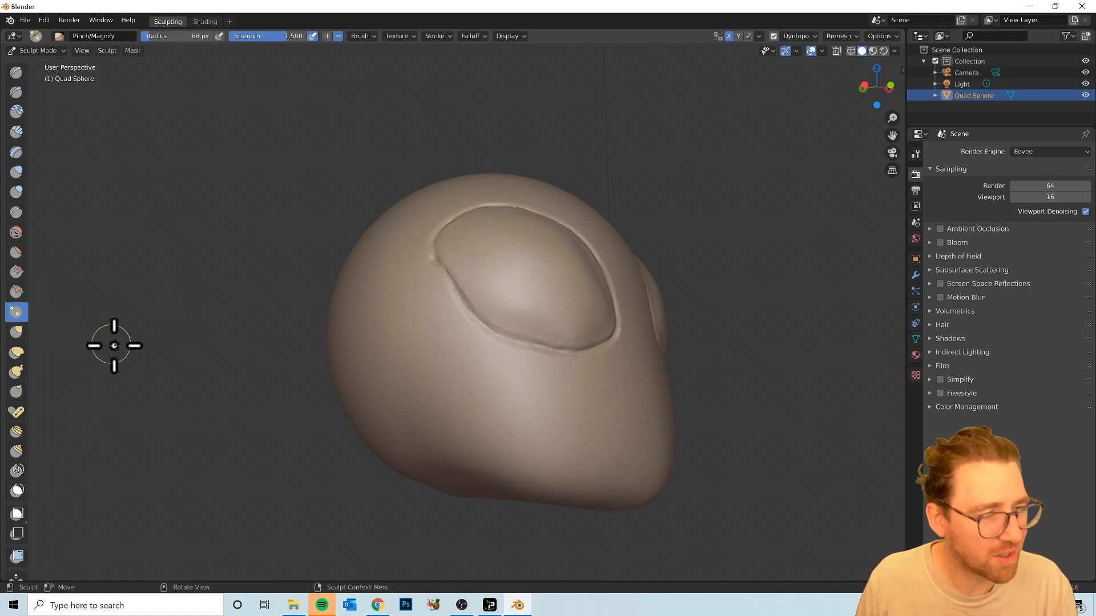
pyautogui.moveTo(108, 343); pyautogui.dragTo(80, 342, button='middle')
pyautogui.click(16, 256)
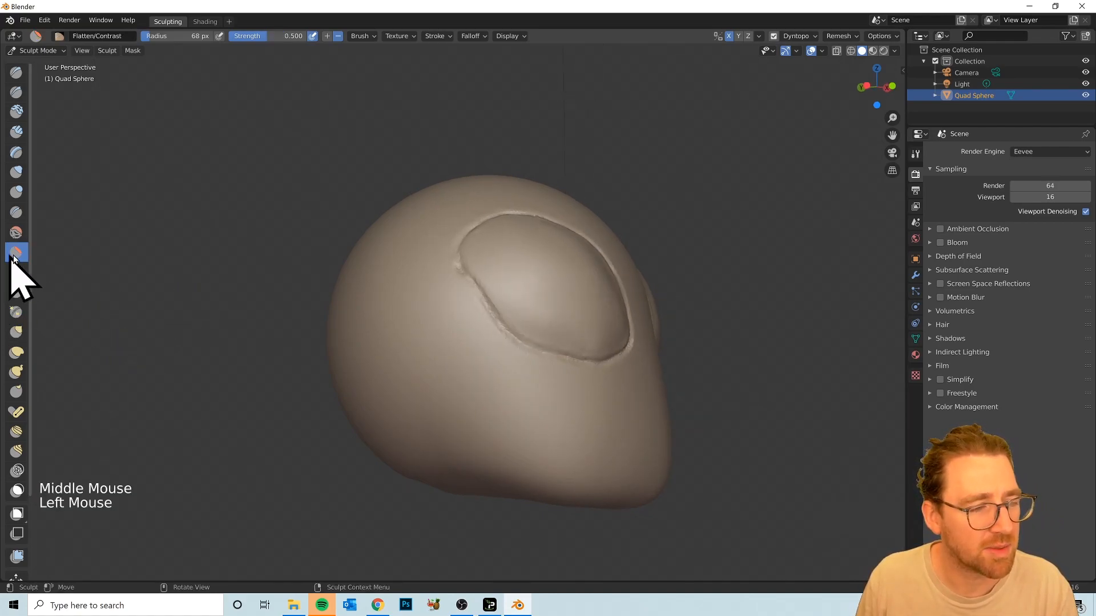
pyautogui.doubleClick(257, 37)
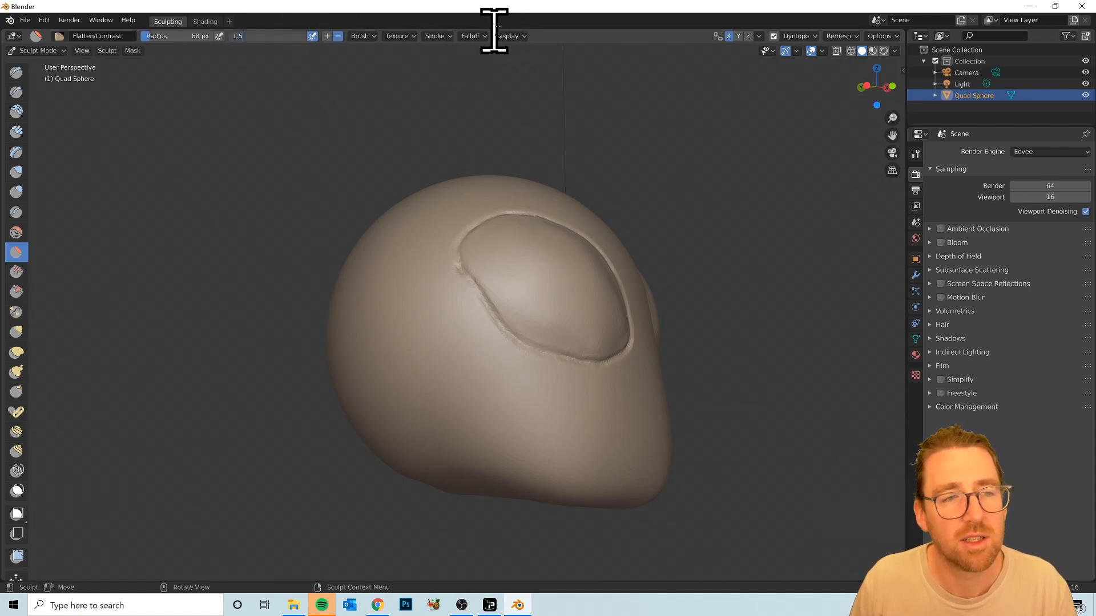
pyautogui.press('Return')
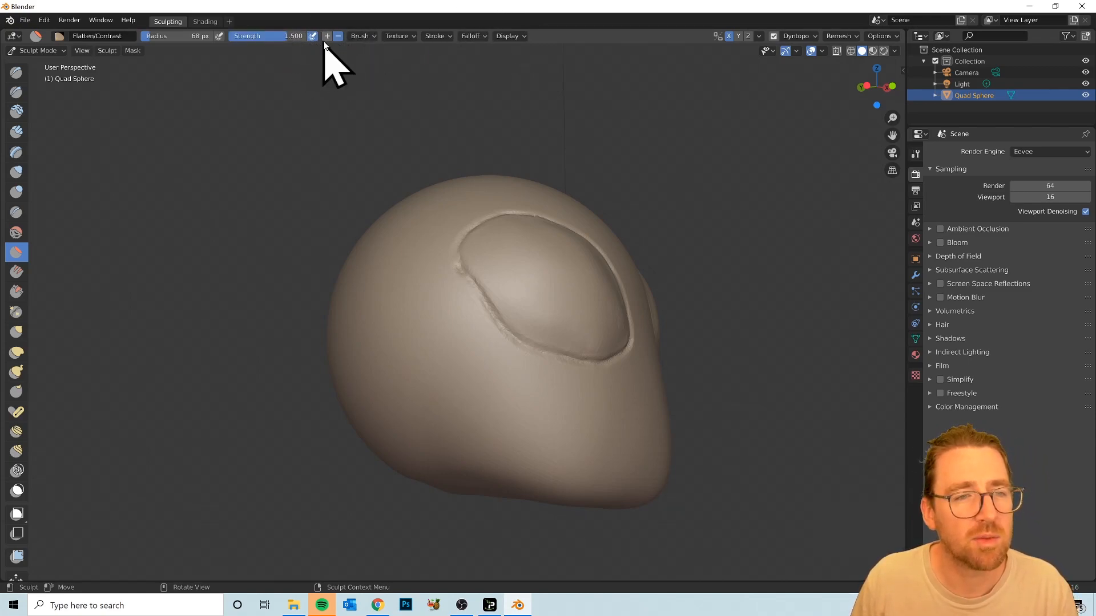
pyautogui.click(363, 36)
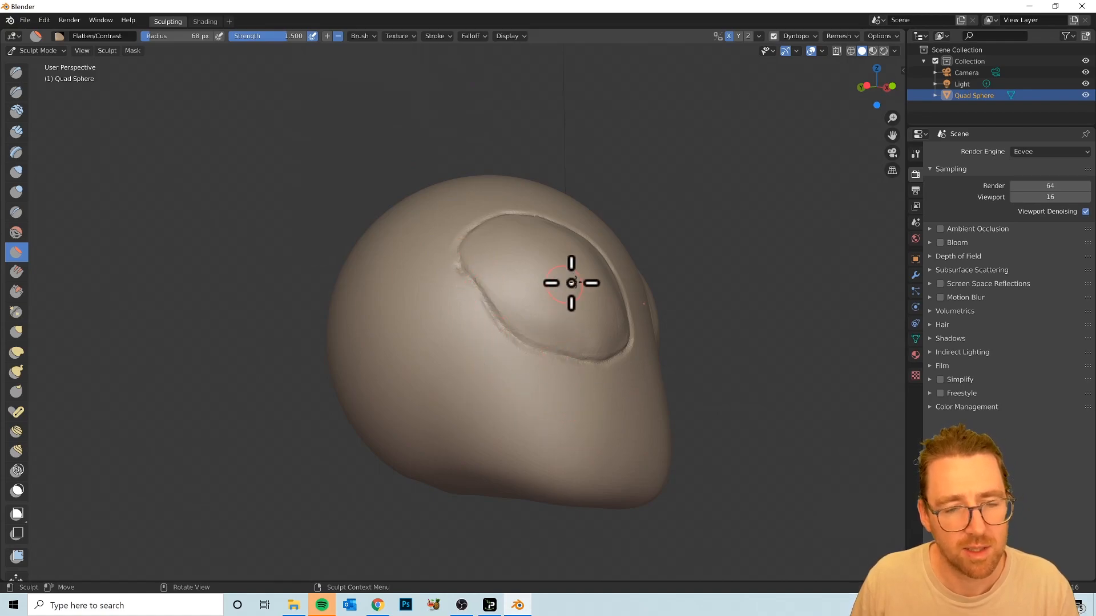
# - Flatten the bulging surfaces of the mirrored oval mounds with Flatten/Contrast strokes inside their creased outlines
pyautogui.moveTo(565, 285); pyautogui.dragTo(541, 267)
pyautogui.moveTo(605, 294); pyautogui.dragTo(607, 308)
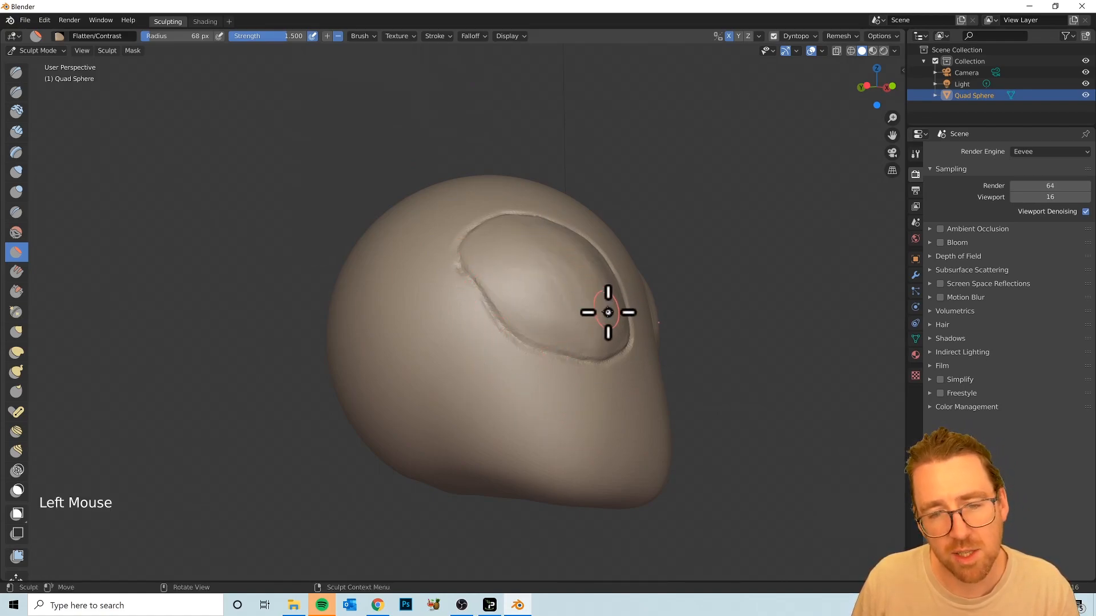
pyautogui.moveTo(606, 308); pyautogui.dragTo(550, 327, button='middle')
pyautogui.moveTo(550, 328)
pyautogui.mouseDown()
pyautogui.moveTo(481, 250)
pyautogui.moveTo(475, 275)
pyautogui.mouseUp()
pyautogui.moveTo(495, 339)
pyautogui.mouseDown(button='middle')
pyautogui.moveTo(568, 325)
pyautogui.moveTo(394, 325)
pyautogui.mouseUp(button='middle')
pyautogui.moveTo(393, 325)
pyautogui.mouseDown()
pyautogui.moveTo(369, 247)
pyautogui.moveTo(362, 306)
pyautogui.mouseUp()
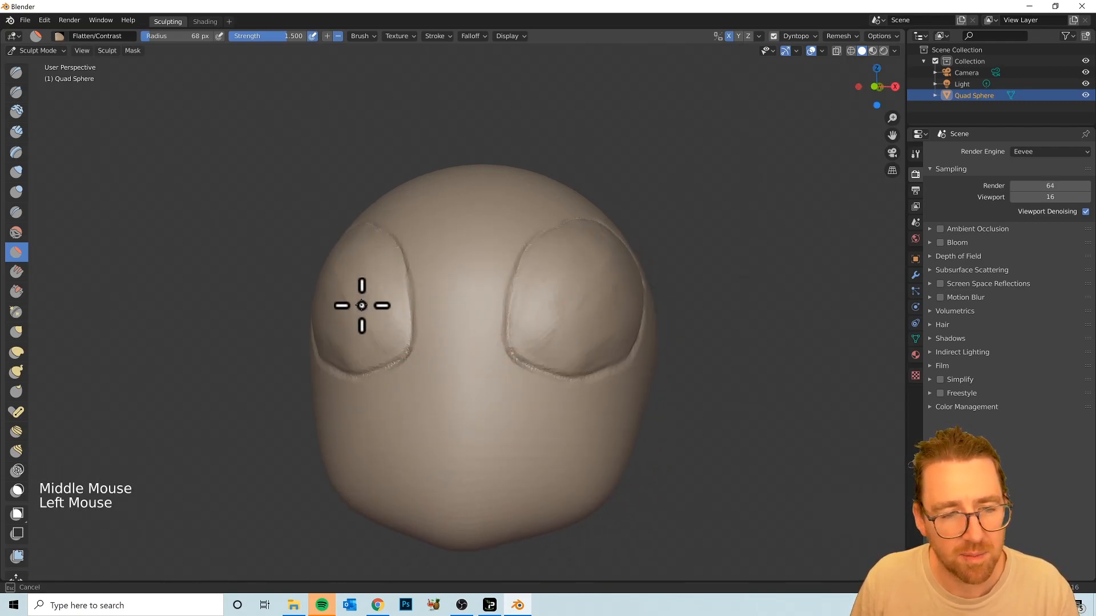
pyautogui.moveTo(563, 310)
pyautogui.mouseDown()
pyautogui.moveTo(587, 266)
pyautogui.moveTo(563, 294)
pyautogui.mouseUp()
pyautogui.moveTo(563, 294)
pyautogui.mouseDown(button='middle')
pyautogui.moveTo(656, 296)
pyautogui.moveTo(645, 350)
pyautogui.moveTo(649, 314)
pyautogui.mouseUp(button='middle')
pyautogui.moveTo(648, 313); pyautogui.dragTo(665, 350)
pyautogui.moveTo(665, 351); pyautogui.dragTo(629, 391, button='middle')
pyautogui.moveTo(521, 456); pyautogui.dragTo(519, 471, button='middle')
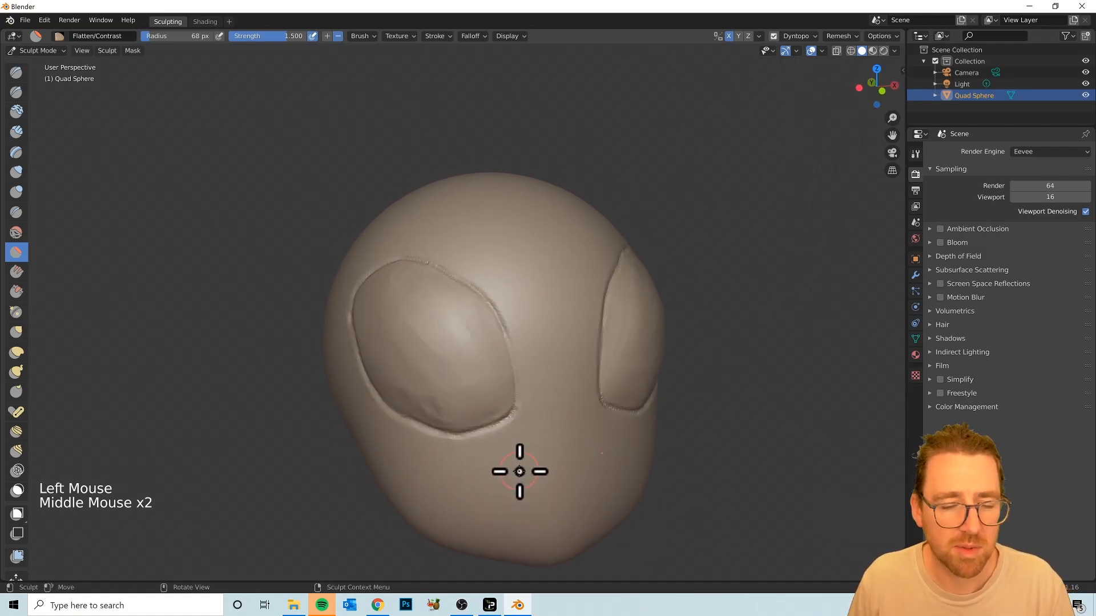
pyautogui.scroll(2, 497, 458)
pyautogui.scroll(-2, 501, 471)
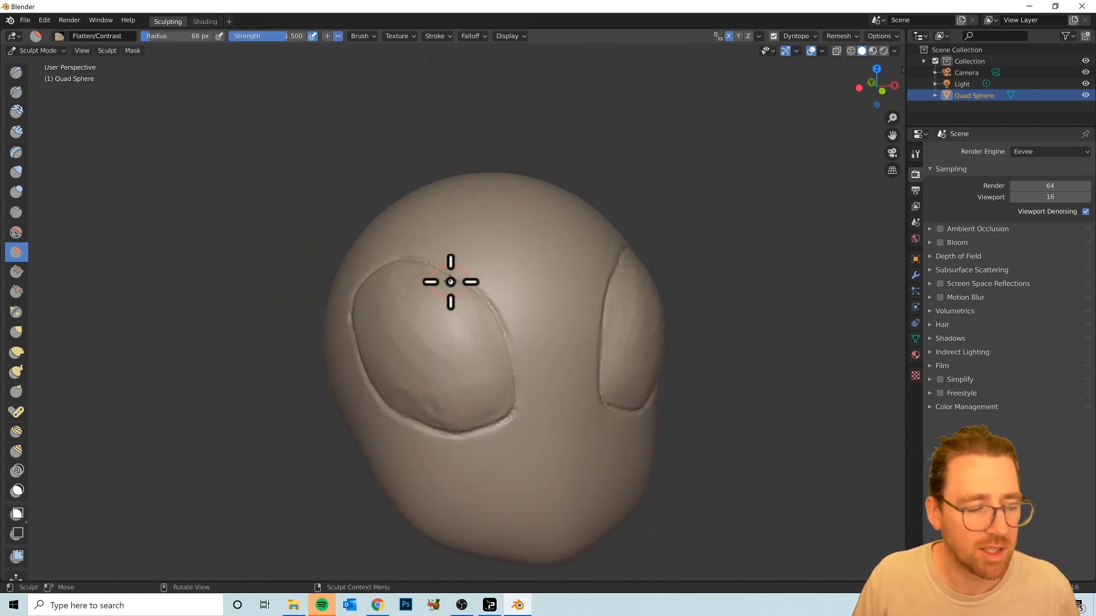
# - Adjust the Flatten/Contrast brush's falloff curve and flatten the remaining bulges on the mirrored oval mounds
pyautogui.click(472, 36)
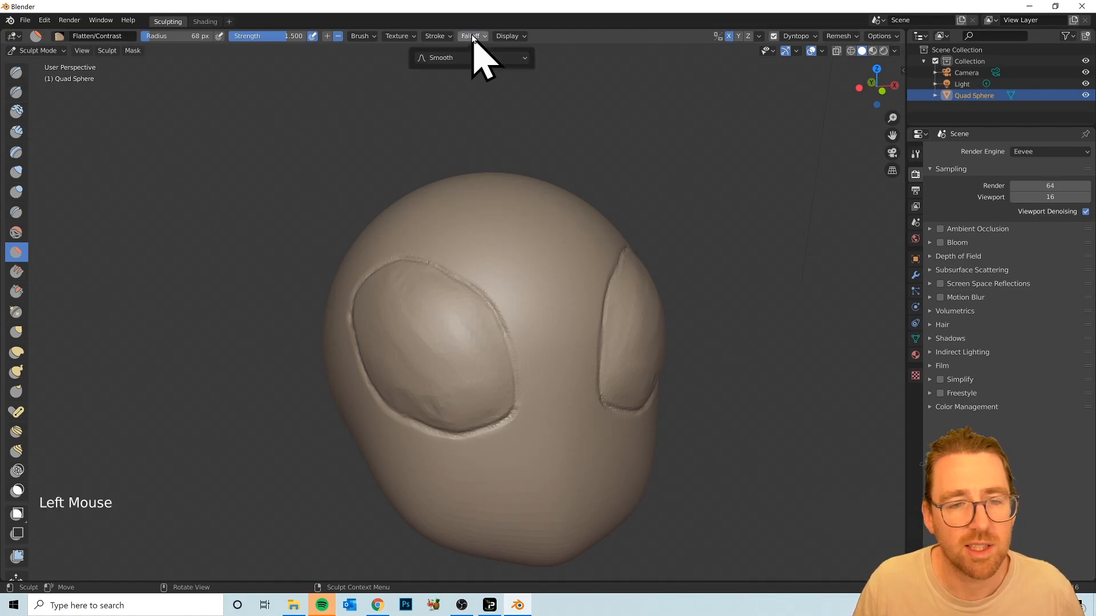
pyautogui.click(472, 58)
pyautogui.click(451, 77)
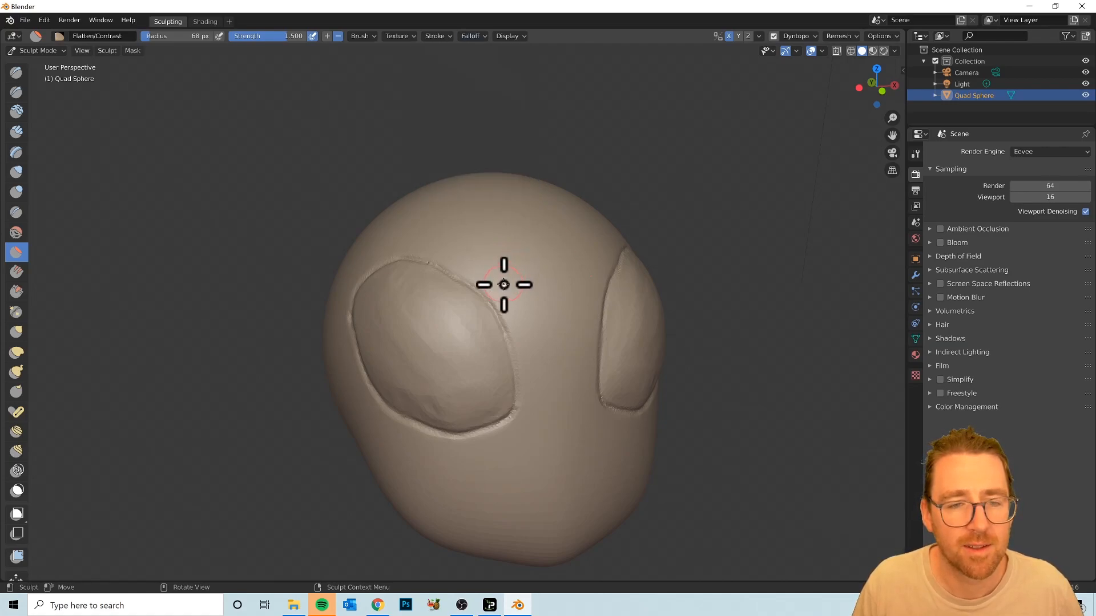
pyautogui.moveTo(470, 348); pyautogui.dragTo(443, 354)
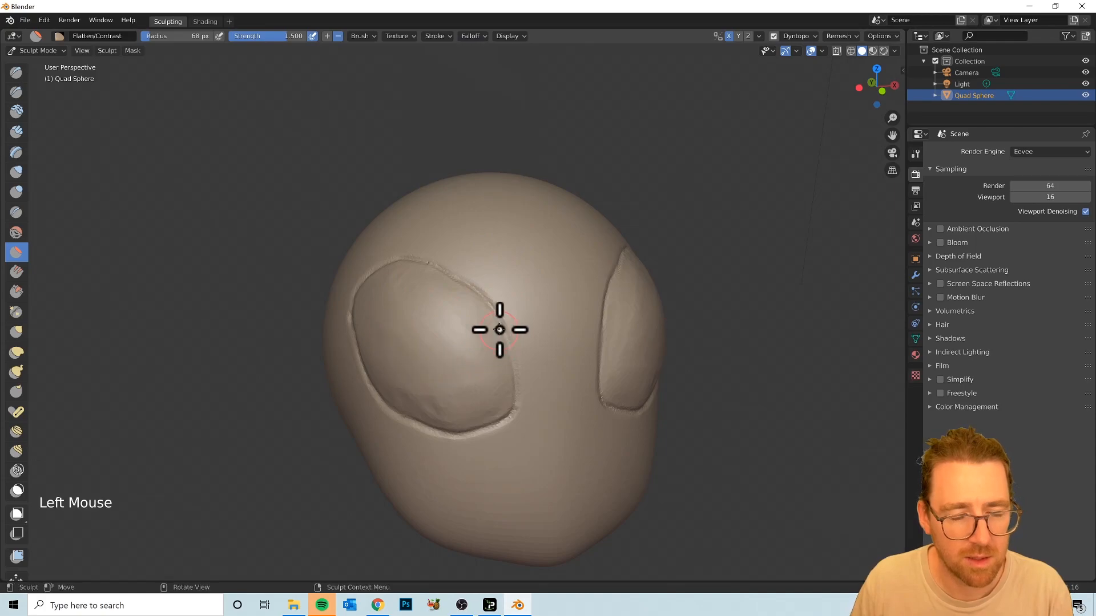
pyautogui.moveTo(500, 331); pyautogui.dragTo(526, 350, button='middle')
pyautogui.moveTo(443, 299); pyautogui.dragTo(440, 296)
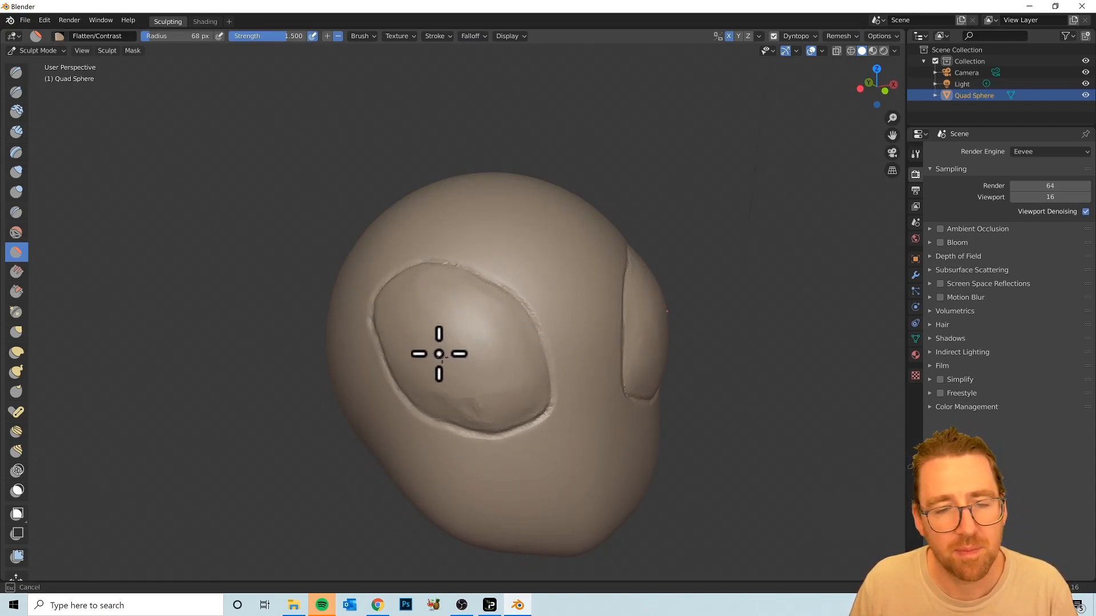
pyautogui.moveTo(475, 411)
pyautogui.mouseDown(button='middle')
pyautogui.moveTo(533, 318)
pyautogui.moveTo(605, 318)
pyautogui.moveTo(665, 291)
pyautogui.moveTo(622, 330)
pyautogui.moveTo(453, 344)
pyautogui.mouseUp(button='middle')
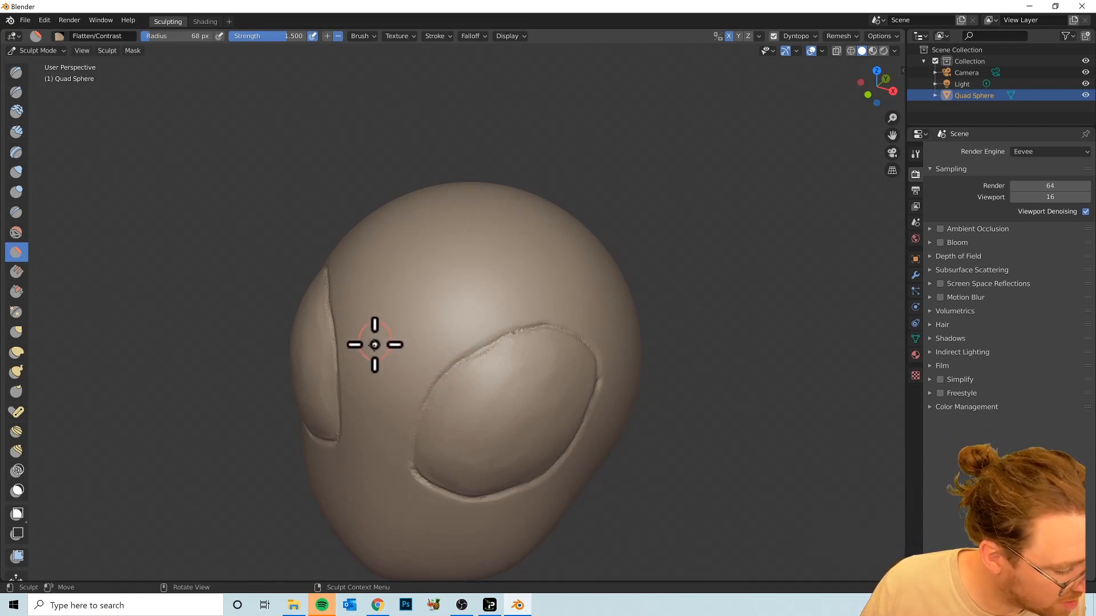
# - Switch to the Grab brush, enlarge its radius to 238 px, and reshape the head's overall form
pyautogui.moveTo(508, 371); pyautogui.dragTo(561, 344, button='middle')
pyautogui.moveTo(574, 474)
pyautogui.mouseDown(button='middle')
pyautogui.moveTo(543, 419)
pyautogui.moveTo(665, 440)
pyautogui.moveTo(666, 479)
pyautogui.moveTo(613, 495)
pyautogui.moveTo(567, 418)
pyautogui.mouseUp(button='middle')
pyautogui.scroll(-3, 533, 394)
pyautogui.press('g')
pyautogui.moveTo(517, 390); pyautogui.dragTo(553, 428)
pyautogui.hotkey('ctrl', 'z')
pyautogui.press('f')
pyautogui.moveTo(513, 391)
pyautogui.mouseDown(button='middle')
pyautogui.moveTo(563, 426)
pyautogui.moveTo(519, 387)
pyautogui.mouseUp(button='middle')
pyautogui.moveTo(511, 399); pyautogui.dragTo(518, 448)
pyautogui.moveTo(475, 405); pyautogui.dragTo(478, 420)
pyautogui.moveTo(514, 394); pyautogui.dragTo(491, 414, button='middle')
pyautogui.moveTo(478, 394); pyautogui.dragTo(474, 406)
pyautogui.moveTo(688, 431)
pyautogui.mouseDown(button='middle')
pyautogui.moveTo(633, 420)
pyautogui.moveTo(630, 459)
pyautogui.mouseUp(button='middle')
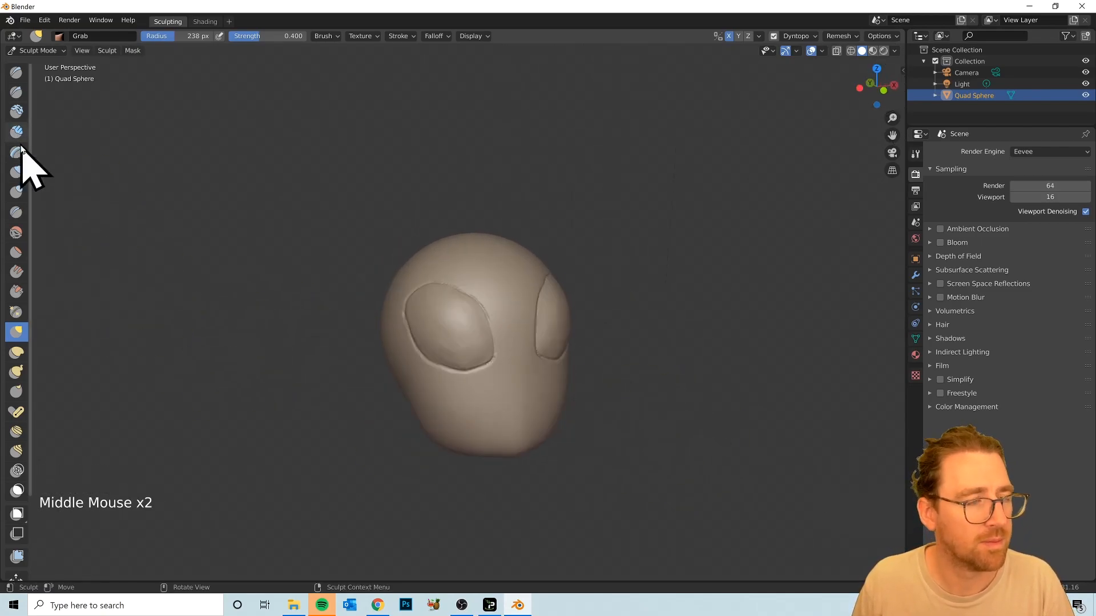
# - Switch to the Clay Strips brush with a 126 px radius and try a subtractive stroke across the lower face
pyautogui.click(16, 132)
pyautogui.scroll(5, 517, 420)
pyautogui.keyDown('shift'); pyautogui.moveTo(517, 420); pyautogui.dragTo(439, 278, button='middle'); pyautogui.keyUp('shift')
pyautogui.press('f')
pyautogui.click(428, 277)
pyautogui.moveTo(346, 292)
pyautogui.keyDown('ctrl'); pyautogui.mouseDown()
pyautogui.moveTo(492, 337)
pyautogui.moveTo(455, 346)
pyautogui.moveTo(611, 377)
pyautogui.mouseUp(); pyautogui.keyUp('ctrl')
pyautogui.hotkey('ctrl', 'z')
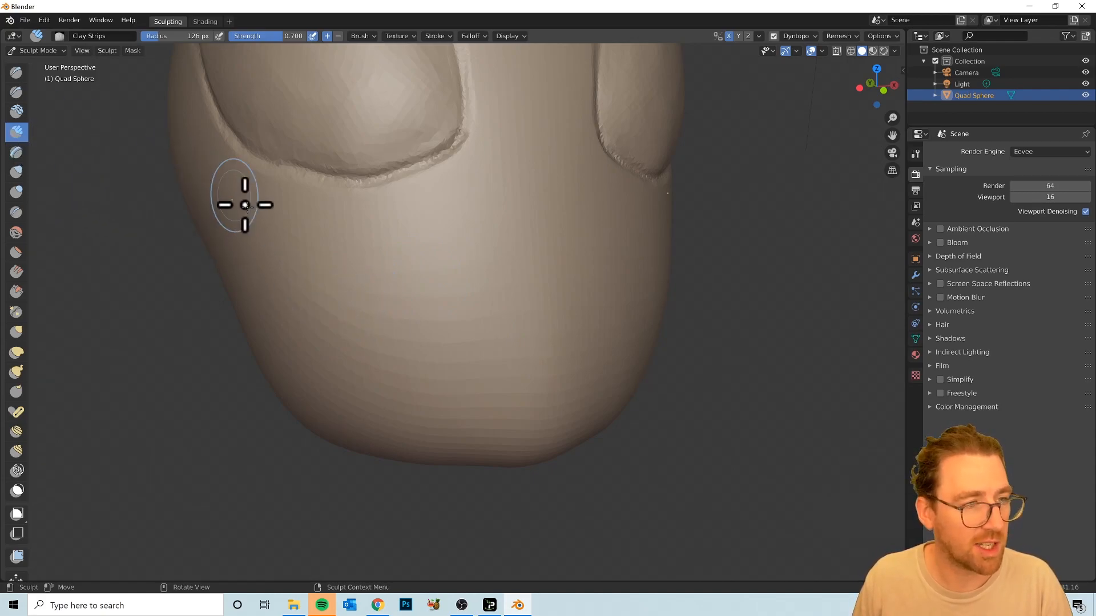
pyautogui.keyDown('alt'); pyautogui.click(324, 335); pyautogui.keyUp('alt')
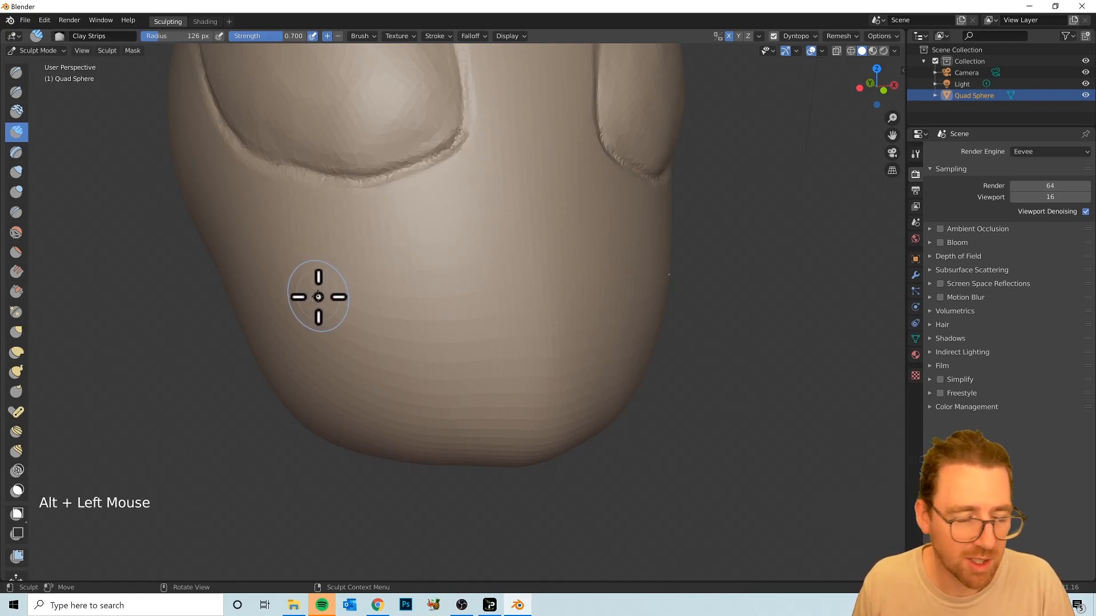
# - Carve a wide mouth hollow across the lower face with subtractive Clay Strips strokes, extending it to the mouth corner
pyautogui.moveTo(314, 270)
pyautogui.keyDown('ctrl'); pyautogui.mouseDown()
pyautogui.moveTo(315, 299)
pyautogui.moveTo(349, 303)
pyautogui.moveTo(335, 289)
pyautogui.moveTo(420, 313)
pyautogui.moveTo(452, 340)
pyautogui.moveTo(506, 335)
pyautogui.moveTo(546, 348)
pyautogui.moveTo(499, 345)
pyautogui.moveTo(457, 314)
pyautogui.moveTo(390, 337)
pyautogui.moveTo(492, 316)
pyautogui.moveTo(546, 342)
pyautogui.moveTo(479, 379)
pyautogui.moveTo(367, 301)
pyautogui.moveTo(297, 277)
pyautogui.moveTo(381, 356)
pyautogui.moveTo(384, 328)
pyautogui.moveTo(453, 314)
pyautogui.moveTo(522, 326)
pyautogui.mouseUp(); pyautogui.keyUp('ctrl')
pyautogui.moveTo(526, 237)
pyautogui.mouseDown()
pyautogui.moveTo(524, 215)
pyautogui.moveTo(545, 208)
pyautogui.moveTo(533, 178)
pyautogui.moveTo(541, 205)
pyautogui.mouseUp()
pyautogui.moveTo(540, 205)
pyautogui.mouseDown(button='middle')
pyautogui.moveTo(609, 188)
pyautogui.moveTo(654, 268)
pyautogui.mouseUp(button='middle')
pyautogui.hotkey('ctrl', 'z')
pyautogui.moveTo(619, 313)
pyautogui.mouseDown(button='middle')
pyautogui.moveTo(396, 274)
pyautogui.moveTo(380, 304)
pyautogui.moveTo(497, 289)
pyautogui.moveTo(393, 254)
pyautogui.mouseUp(button='middle')
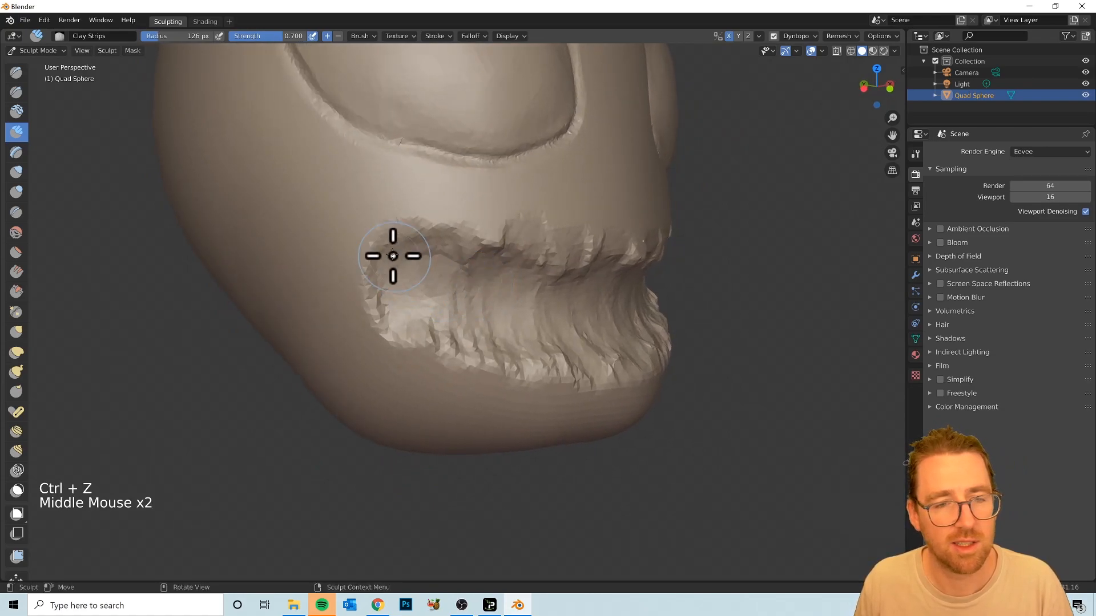
pyautogui.moveTo(374, 258); pyautogui.dragTo(369, 263)
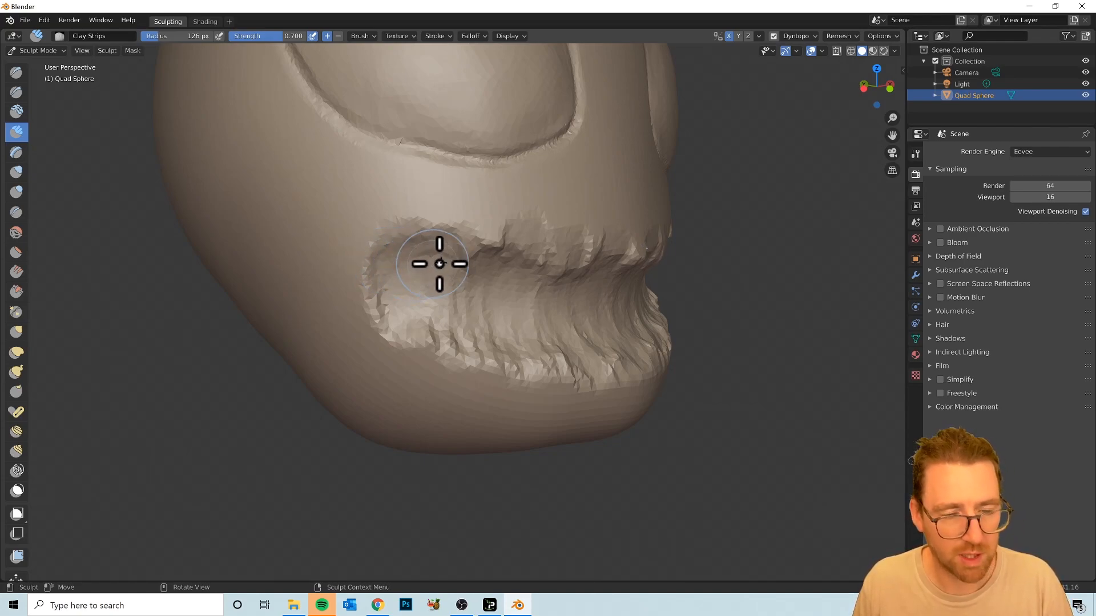
# - Deepen the mouth cavity and carve its corner farther back and upward with subtractive Clay Strips strokes
pyautogui.moveTo(402, 275)
pyautogui.keyDown('ctrl'); pyautogui.mouseDown()
pyautogui.moveTo(382, 276)
pyautogui.moveTo(396, 259)
pyautogui.moveTo(409, 382)
pyautogui.moveTo(538, 330)
pyautogui.moveTo(519, 313)
pyautogui.moveTo(396, 304)
pyautogui.moveTo(508, 318)
pyautogui.moveTo(599, 306)
pyautogui.mouseUp(); pyautogui.keyUp('ctrl')
pyautogui.moveTo(599, 306); pyautogui.dragTo(513, 308, button='middle')
pyautogui.scroll(-2, 514, 308)
pyautogui.moveTo(514, 308)
pyautogui.mouseDown(button='middle')
pyautogui.moveTo(485, 306)
pyautogui.moveTo(482, 269)
pyautogui.mouseUp(button='middle')
pyautogui.hotkey('ctrl', 'z')
pyautogui.click(399, 303)
pyautogui.hotkey('ctrl', 'z')
pyautogui.moveTo(399, 303)
pyautogui.keyDown('ctrl'); pyautogui.mouseDown()
pyautogui.moveTo(444, 273)
pyautogui.moveTo(438, 287)
pyautogui.mouseUp(); pyautogui.keyUp('ctrl')
pyautogui.moveTo(438, 287); pyautogui.dragTo(545, 294, button='middle')
pyautogui.keyDown('ctrl'); pyautogui.moveTo(411, 310); pyautogui.dragTo(462, 308); pyautogui.keyUp('ctrl')
pyautogui.moveTo(463, 308); pyautogui.dragTo(492, 298, button='middle')
pyautogui.scroll(3, 492, 298)
pyautogui.keyDown('shift'); pyautogui.moveTo(492, 298); pyautogui.dragTo(548, 321, button='middle'); pyautogui.keyUp('shift')
# - Switch to the Grab brush with a 60 px radius and pull pointed upper teeth down near the mouth corner
pyautogui.click(16, 332)
pyautogui.moveTo(628, 257); pyautogui.dragTo(678, 237, button='middle')
pyautogui.hotkey('ctrl', 'z')
pyautogui.moveTo(677, 238)
pyautogui.mouseDown()
pyautogui.moveTo(644, 257)
pyautogui.moveTo(605, 257)
pyautogui.mouseUp()
pyautogui.hotkey('ctrl', 'z')
pyautogui.moveTo(605, 257)
pyautogui.mouseDown(button='middle')
pyautogui.moveTo(489, 289)
pyautogui.moveTo(577, 289)
pyautogui.mouseUp(button='middle')
pyautogui.moveTo(577, 288); pyautogui.dragTo(578, 289)
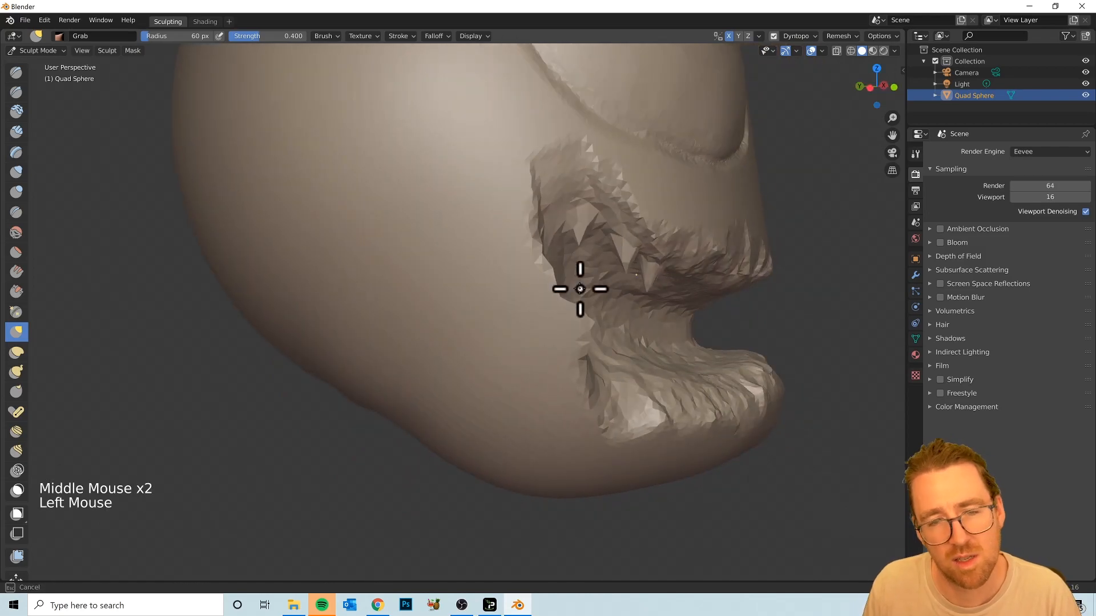
pyautogui.moveTo(577, 288); pyautogui.dragTo(616, 308, button='middle')
pyautogui.moveTo(617, 309); pyautogui.dragTo(639, 331)
# - Pull the remaining pointed teeth down from the mouth's upper edge, continuing across the front
pyautogui.moveTo(638, 284); pyautogui.dragTo(706, 381, button='middle')
pyautogui.moveTo(706, 381); pyautogui.dragTo(710, 386)
pyautogui.moveTo(723, 381); pyautogui.dragTo(728, 318, button='middle')
pyautogui.moveTo(729, 318); pyautogui.dragTo(765, 293)
pyautogui.hotkey('ctrl', 'z')
pyautogui.moveTo(766, 294); pyautogui.dragTo(700, 386, button='middle')
pyautogui.moveTo(700, 386); pyautogui.dragTo(699, 386)
pyautogui.moveTo(699, 387); pyautogui.dragTo(672, 358, button='middle')
pyautogui.hotkey('ctrl', 'z')
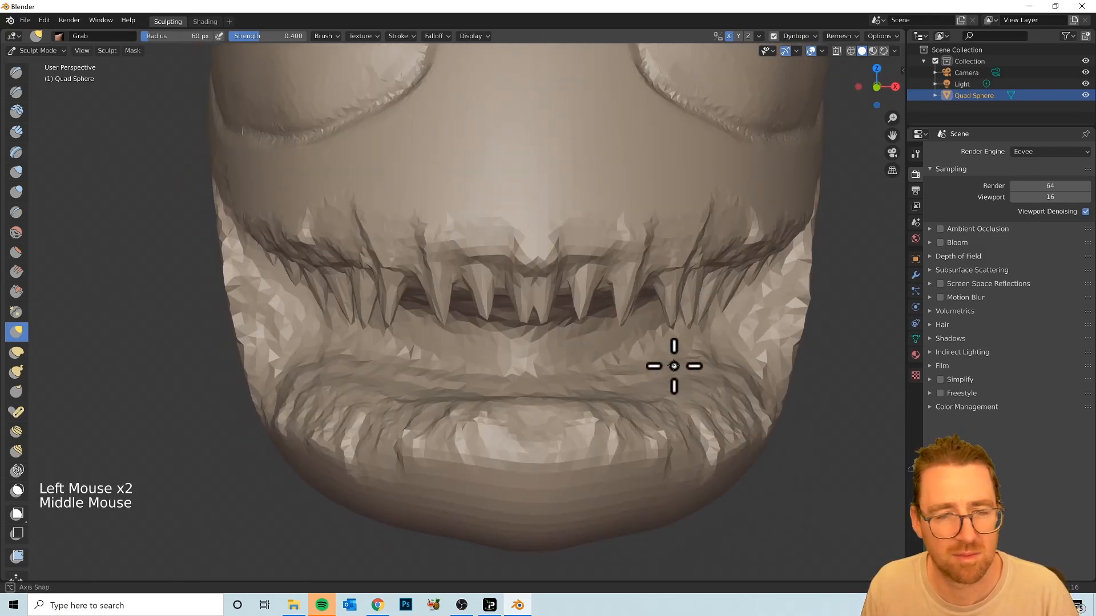
pyautogui.moveTo(508, 276); pyautogui.dragTo(509, 276)
# - Pull pointed lower teeth up along the mouth's bottom edge with the Grab brush
pyautogui.moveTo(508, 277); pyautogui.dragTo(651, 416, button='middle')
pyautogui.moveTo(651, 416); pyautogui.dragTo(629, 426)
pyautogui.moveTo(699, 415); pyautogui.dragTo(758, 384)
pyautogui.moveTo(759, 384); pyautogui.dragTo(707, 430, button='middle')
pyautogui.moveTo(707, 431); pyautogui.dragTo(702, 425)
pyautogui.moveTo(703, 426)
pyautogui.mouseDown(button='middle')
pyautogui.moveTo(790, 464)
pyautogui.moveTo(685, 371)
pyautogui.mouseUp(button='middle')
# - Switch to the Flatten/Contrast brush with a 60 px radius and even out the rough rim and corners of the mouth
pyautogui.scroll(-3, 700, 423)
pyautogui.click(16, 251)
pyautogui.moveTo(399, 297); pyautogui.dragTo(359, 337, button='middle')
pyautogui.scroll(2, 359, 337)
pyautogui.moveTo(360, 337); pyautogui.dragTo(360, 337)
pyautogui.moveTo(360, 337); pyautogui.dragTo(490, 248, button='middle')
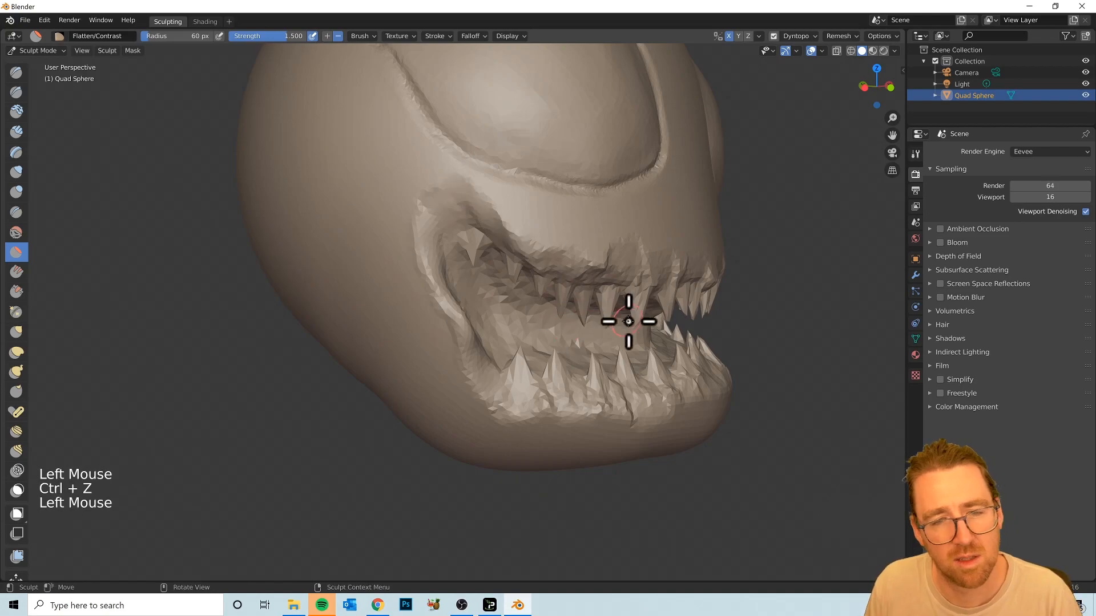
pyautogui.moveTo(625, 317); pyautogui.dragTo(631, 254, button='middle')
pyautogui.click(580, 335)
# - Switch to the Grab brush with a 210 px radius and reshape the eye mounds toward slanted outlines
pyautogui.moveTo(547, 257)
pyautogui.mouseDown(button='middle')
pyautogui.moveTo(580, 335)
pyautogui.moveTo(731, 313)
pyautogui.moveTo(494, 206)
pyautogui.mouseUp(button='middle')
pyautogui.scroll(-3, 731, 314)
pyautogui.press('g')
pyautogui.click(550, 191)
pyautogui.click(528, 245)
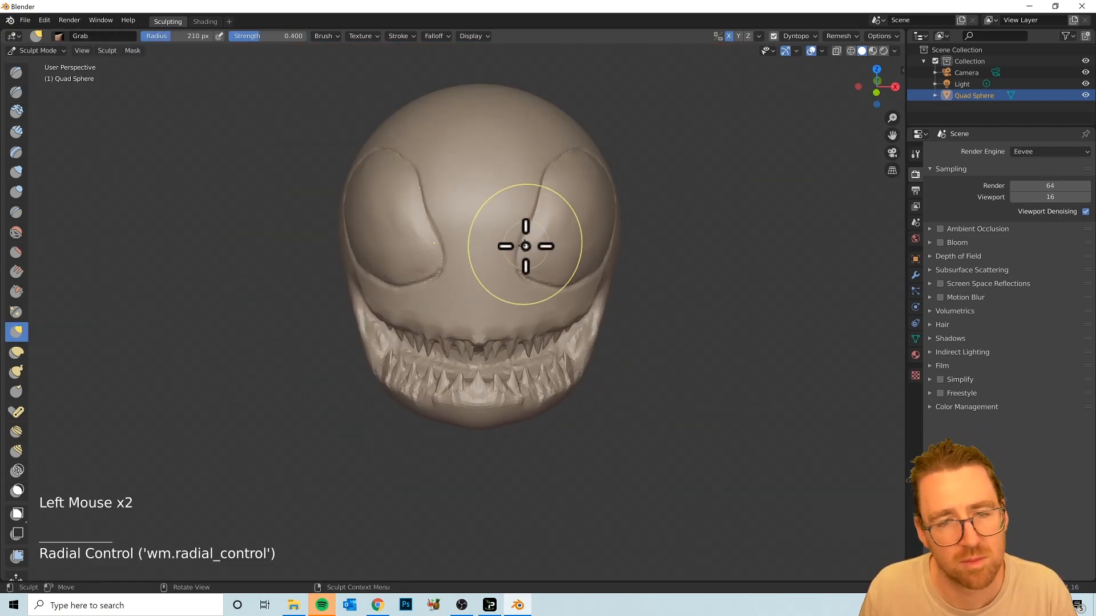
pyautogui.click(565, 164)
pyautogui.click(565, 165)
pyautogui.moveTo(565, 165)
pyautogui.mouseDown(button='middle')
pyautogui.moveTo(597, 242)
pyautogui.moveTo(443, 189)
pyautogui.moveTo(487, 284)
pyautogui.moveTo(541, 244)
pyautogui.mouseUp(button='middle')
pyautogui.click(443, 189)
# - Try smoothing the inner edge of the eye mound and undo the strokes
pyautogui.scroll(4, 443, 189)
pyautogui.keyDown('shift'); pyautogui.click(468, 273); pyautogui.keyUp('shift')
pyautogui.keyDown('shift'); pyautogui.click(468, 272); pyautogui.keyUp('shift')
pyautogui.hotkey('ctrl', 'z')
pyautogui.hotkey('ctrl', 'z')
pyautogui.hotkey('ctrl', 'z')
pyautogui.moveTo(662, 325); pyautogui.dragTo(592, 341, button='middle')
# - Switch to the Pinch/Magnify brush, pinch the edges of the eye mounds, and enlarge the radius to 156 px
pyautogui.click(16, 312)
pyautogui.moveTo(400, 220)
pyautogui.mouseDown()
pyautogui.moveTo(399, 251)
pyautogui.moveTo(488, 397)
pyautogui.mouseUp()
pyautogui.hotkey('ctrl', 'z')
pyautogui.moveTo(548, 465); pyautogui.dragTo(619, 457)
pyautogui.moveTo(619, 457); pyautogui.dragTo(538, 379, button='middle')
pyautogui.press('f')
pyautogui.click(618, 252)
pyautogui.moveTo(619, 252); pyautogui.dragTo(614, 313, button='middle')
pyautogui.moveTo(423, 197); pyautogui.dragTo(514, 217, button='middle')
pyautogui.scroll(-4, 514, 217)
pyautogui.scroll(1, 514, 217)
pyautogui.moveTo(513, 217); pyautogui.dragTo(572, 228, button='middle')
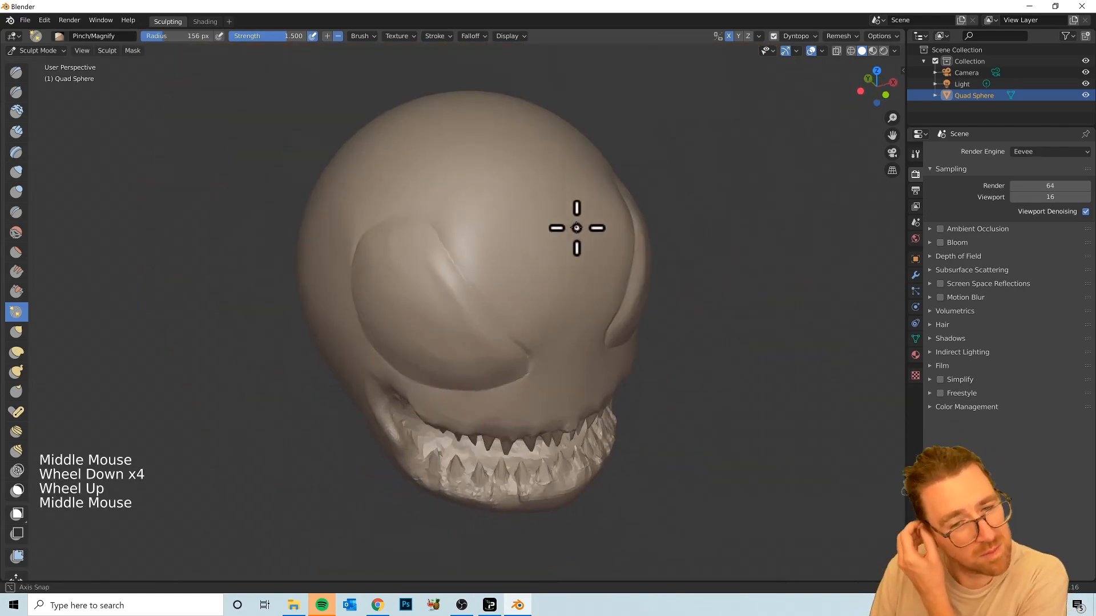
# - Switch to the Clay Strips brush with a 76 px radius and build slanted brow ridges along the eye mounds' inner edges
pyautogui.click(16, 132)
pyautogui.scroll(2, 448, 319)
pyautogui.moveTo(450, 328); pyautogui.dragTo(407, 234)
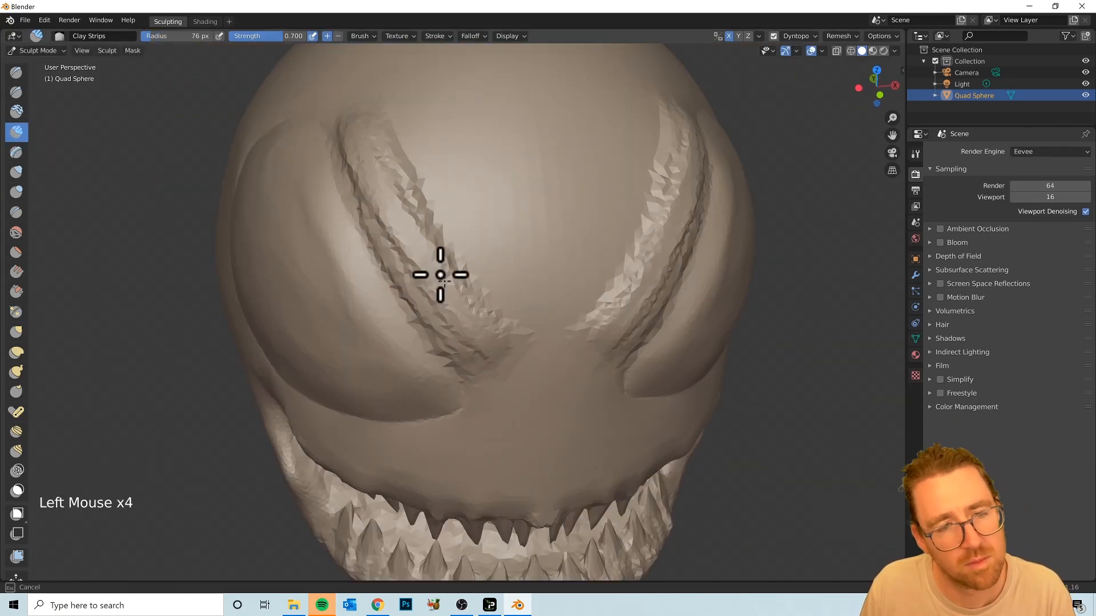
pyautogui.moveTo(371, 163); pyautogui.dragTo(399, 188)
pyautogui.moveTo(399, 188); pyautogui.dragTo(483, 212, button='middle')
pyautogui.scroll(1, 483, 212)
pyautogui.scroll(-3, 483, 213)
# - Add further slanted ridges to the central forehead and smooth the rough strips between the eyes
pyautogui.moveTo(548, 263); pyautogui.dragTo(479, 230, button='middle')
pyautogui.click(479, 230)
pyautogui.click(480, 230)
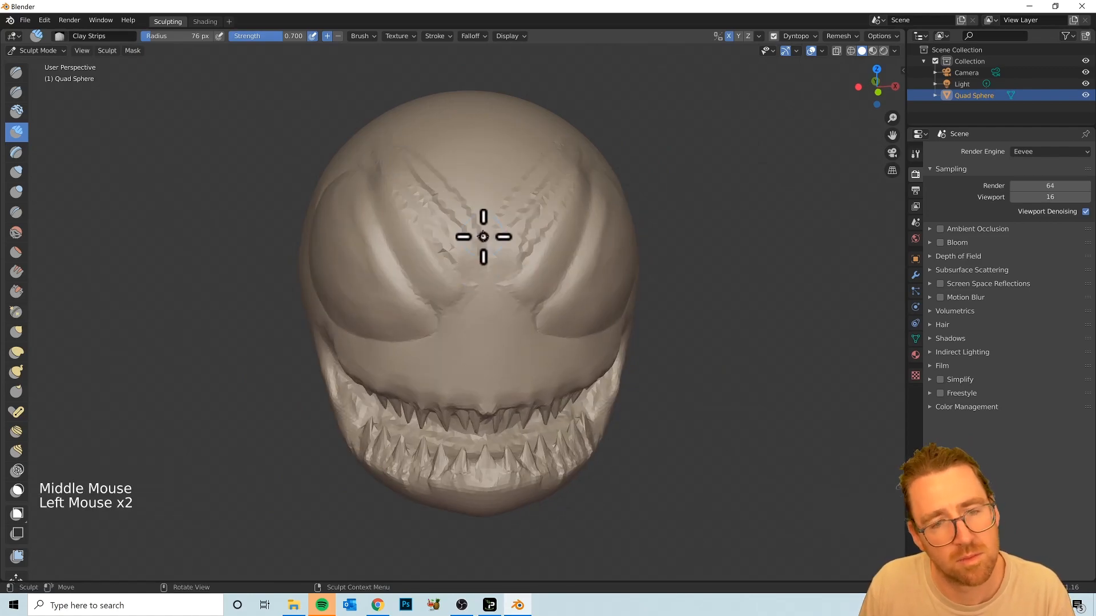
pyautogui.keyDown('shift'); pyautogui.moveTo(454, 255); pyautogui.dragTo(503, 240); pyautogui.keyUp('shift')
pyautogui.moveTo(502, 297); pyautogui.dragTo(450, 259, button='middle')
pyautogui.keyDown('shift'); pyautogui.moveTo(450, 259); pyautogui.dragTo(474, 320); pyautogui.keyUp('shift')
pyautogui.moveTo(474, 399); pyautogui.dragTo(482, 465, button='middle')
# - Switch to the Crease brush, resize it, and try a crease down the groove between the eye mound and brow ridge
pyautogui.click(16, 212)
pyautogui.moveTo(434, 399); pyautogui.dragTo(511, 259, button='middle')
pyautogui.scroll(2, 479, 337)
pyautogui.scroll(2, 478, 337)
pyautogui.scroll(-1, 511, 260)
pyautogui.press('f')
pyautogui.click(408, 223)
pyautogui.press('f')
pyautogui.moveTo(345, 90); pyautogui.dragTo(562, 436)
pyautogui.scroll(-2, 565, 457)
pyautogui.moveTo(628, 491)
pyautogui.mouseDown(button='middle')
pyautogui.moveTo(565, 458)
pyautogui.moveTo(628, 491)
pyautogui.mouseUp(button='middle')
pyautogui.hotkey('ctrl', 'z')
# - Reduce the Crease brush's radius to 17 px and carve creases along the eye mounds' inner edges and between the brow ridges
pyautogui.press('f')
pyautogui.moveTo(410, 188); pyautogui.dragTo(566, 383)
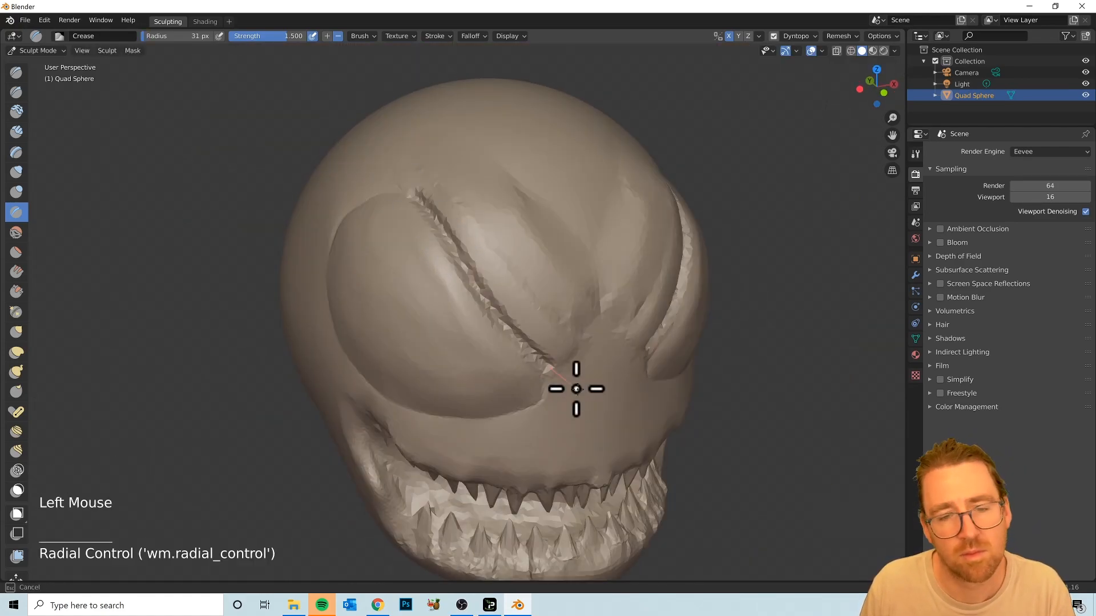
pyautogui.click(501, 301)
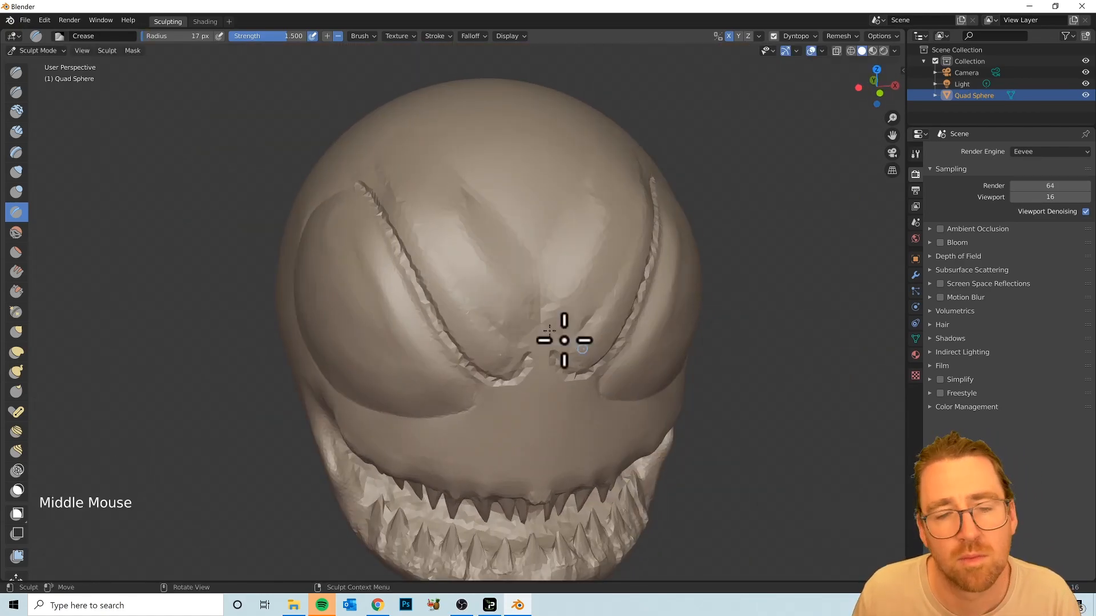
pyautogui.click(548, 285)
pyautogui.scroll(-6, 548, 286)
pyautogui.moveTo(548, 286)
pyautogui.mouseDown(button='middle')
pyautogui.moveTo(514, 345)
pyautogui.moveTo(342, 320)
pyautogui.mouseUp(button='middle')
pyautogui.scroll(6, 514, 345)
# - Switch to the Pinch/Magnify brush with a 56 px radius and tighten the outer brow crease beside the eye mound
pyautogui.click(16, 312)
pyautogui.moveTo(548, 342); pyautogui.dragTo(570, 341, button='middle')
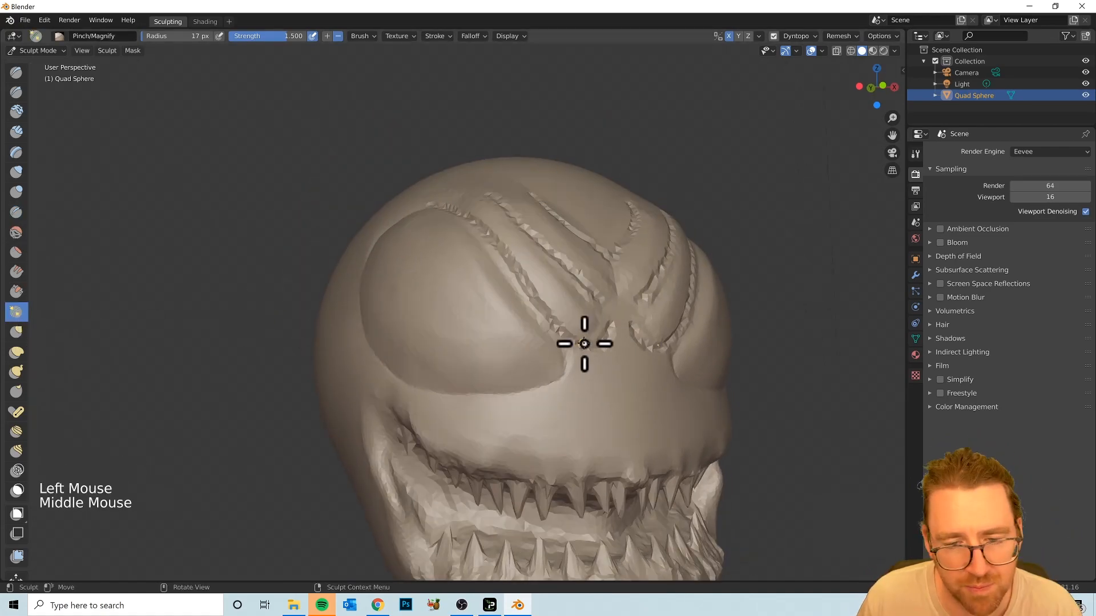
pyautogui.hotkey('ctrl', 'z')
pyautogui.scroll(2, 595, 260)
pyautogui.hotkey('ctrl', 'z')
pyautogui.moveTo(595, 260); pyautogui.dragTo(614, 266, button='middle')
pyautogui.moveTo(369, 150); pyautogui.dragTo(642, 346)
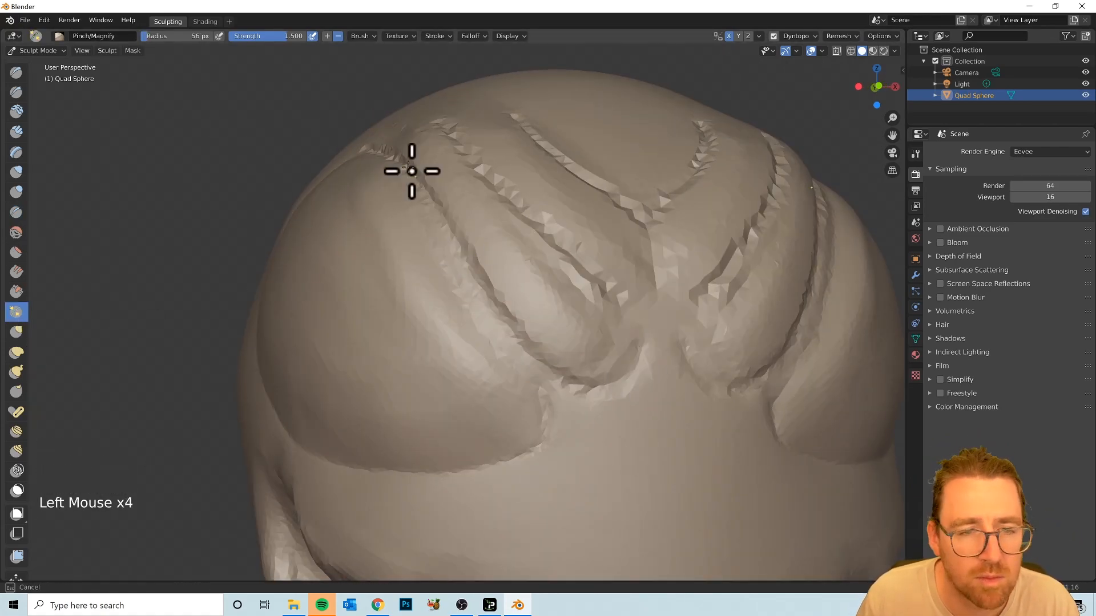
pyautogui.moveTo(431, 195); pyautogui.dragTo(438, 171, button='middle')
# - Pinch the inner brow and forehead creases where they converge between the eyes
pyautogui.moveTo(491, 188); pyautogui.dragTo(645, 319)
pyautogui.moveTo(571, 166); pyautogui.dragTo(437, 171)
pyautogui.moveTo(799, 354); pyautogui.dragTo(606, 217)
pyautogui.moveTo(708, 246); pyautogui.dragTo(594, 147)
pyautogui.moveTo(594, 146); pyautogui.dragTo(399, 257, button='middle')
# - Switch to the Flatten/Contrast brush and flatten the rough crease edges between the brow ridges and beside the eye mounds
pyautogui.click(16, 252)
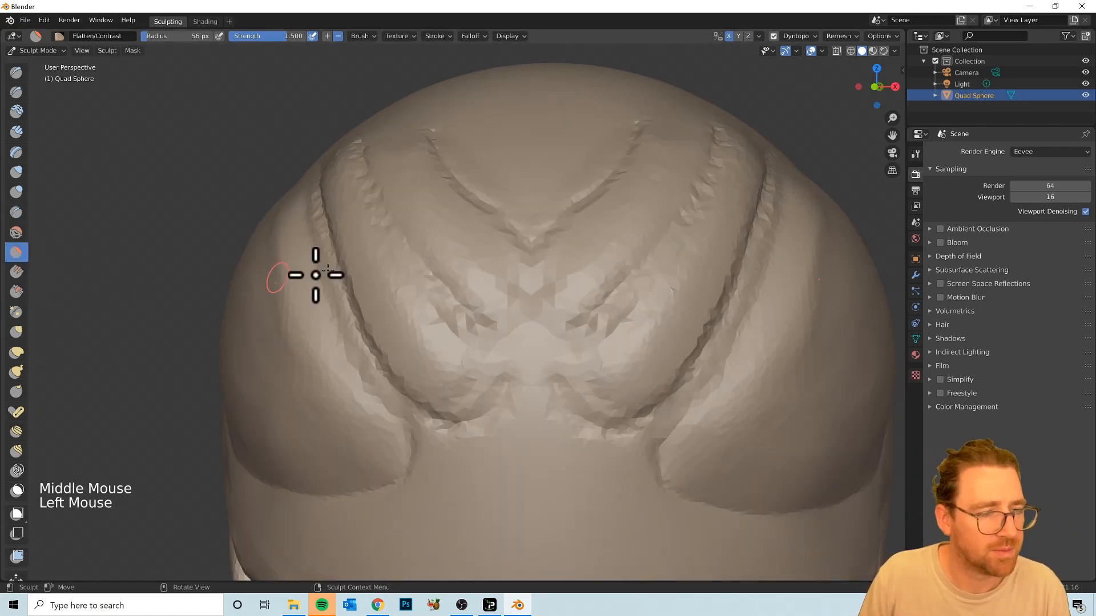
pyautogui.moveTo(487, 274); pyautogui.dragTo(468, 309)
pyautogui.moveTo(428, 296); pyautogui.dragTo(533, 314, button='middle')
pyautogui.moveTo(533, 314); pyautogui.dragTo(491, 245)
pyautogui.moveTo(713, 285); pyautogui.dragTo(602, 265, button='middle')
pyautogui.scroll(-2, 639, 354)
pyautogui.moveTo(571, 399); pyautogui.dragTo(668, 437, button='middle')
# - Switch to the Clay Strips brush with a 56 px radius and build up a curved fold beneath the eye mounds
pyautogui.click(16, 132)
pyautogui.moveTo(491, 426); pyautogui.dragTo(577, 394, button='middle')
pyautogui.hotkey('ctrl', 'z')
pyautogui.moveTo(491, 414)
pyautogui.mouseDown()
pyautogui.moveTo(612, 416)
pyautogui.moveTo(496, 417)
pyautogui.mouseUp()
pyautogui.moveTo(514, 423); pyautogui.dragTo(497, 428, button='middle')
pyautogui.moveTo(468, 437); pyautogui.dragTo(538, 471)
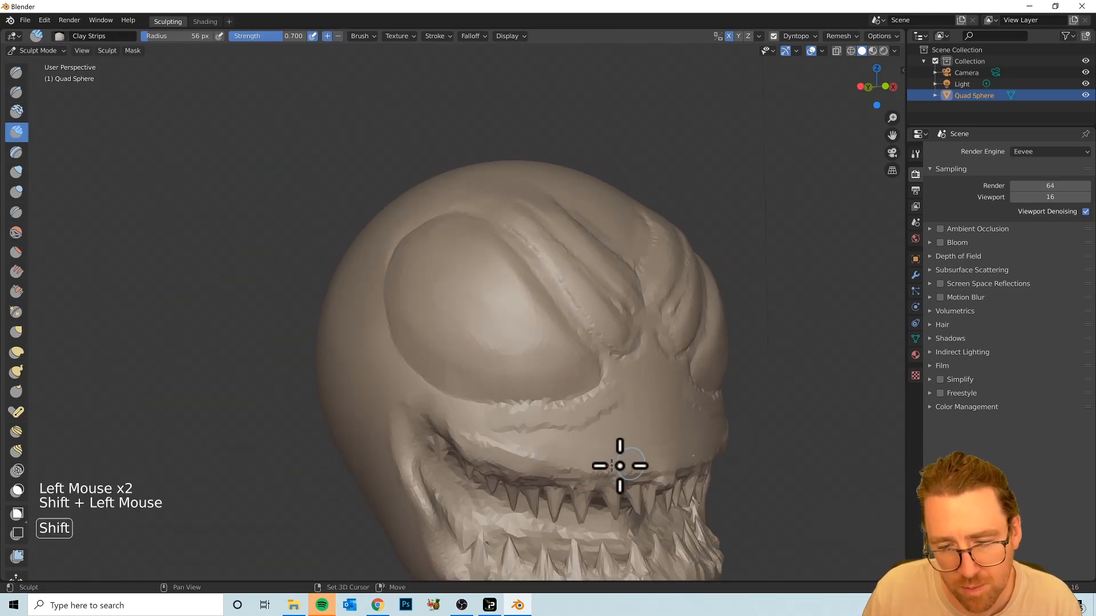
pyautogui.scroll(-6, 646, 385)
pyautogui.moveTo(646, 385); pyautogui.dragTo(676, 321, button='middle')
pyautogui.scroll(4, 503, 485)
pyautogui.click(676, 321)
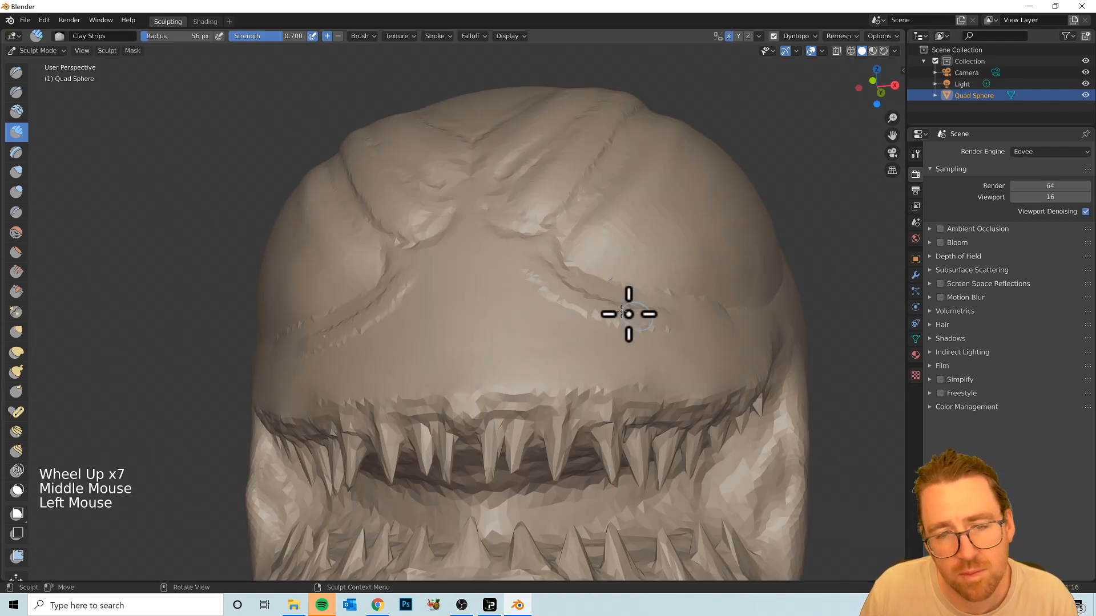
# - Add more clay to the fold near the inner eye corners and smooth it into the cheeks
pyautogui.click(523, 267)
pyautogui.moveTo(523, 267)
pyautogui.mouseDown(button='middle')
pyautogui.moveTo(714, 318)
pyautogui.moveTo(524, 455)
pyautogui.moveTo(421, 462)
pyautogui.mouseUp(button='middle')
pyautogui.keyDown('shift'); pyautogui.moveTo(421, 462); pyautogui.dragTo(485, 459); pyautogui.keyUp('shift')
pyautogui.moveTo(486, 459)
pyautogui.mouseDown(button='middle')
pyautogui.moveTo(539, 462)
pyautogui.moveTo(504, 518)
pyautogui.moveTo(580, 543)
pyautogui.moveTo(548, 485)
pyautogui.mouseUp(button='middle')
pyautogui.scroll(-2, 538, 463)
pyautogui.scroll(-3, 580, 543)
pyautogui.scroll(5, 548, 485)
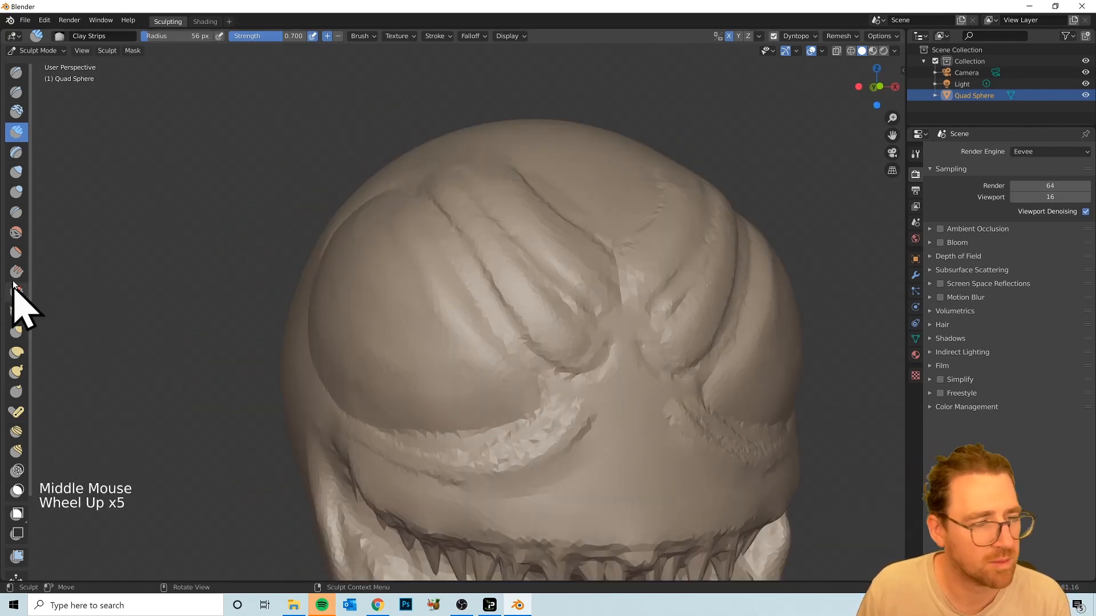
# - Flatten the under-eye folds with Flatten/Contrast and tighten their edges with the Pinch/Magnify brush
pyautogui.click(15, 253)
pyautogui.moveTo(514, 423); pyautogui.dragTo(645, 422, button='middle')
pyautogui.moveTo(645, 423); pyautogui.dragTo(421, 445)
pyautogui.moveTo(420, 446); pyautogui.dragTo(255, 502, button='middle')
pyautogui.click(16, 312)
pyautogui.moveTo(399, 399); pyautogui.dragTo(442, 385, button='middle')
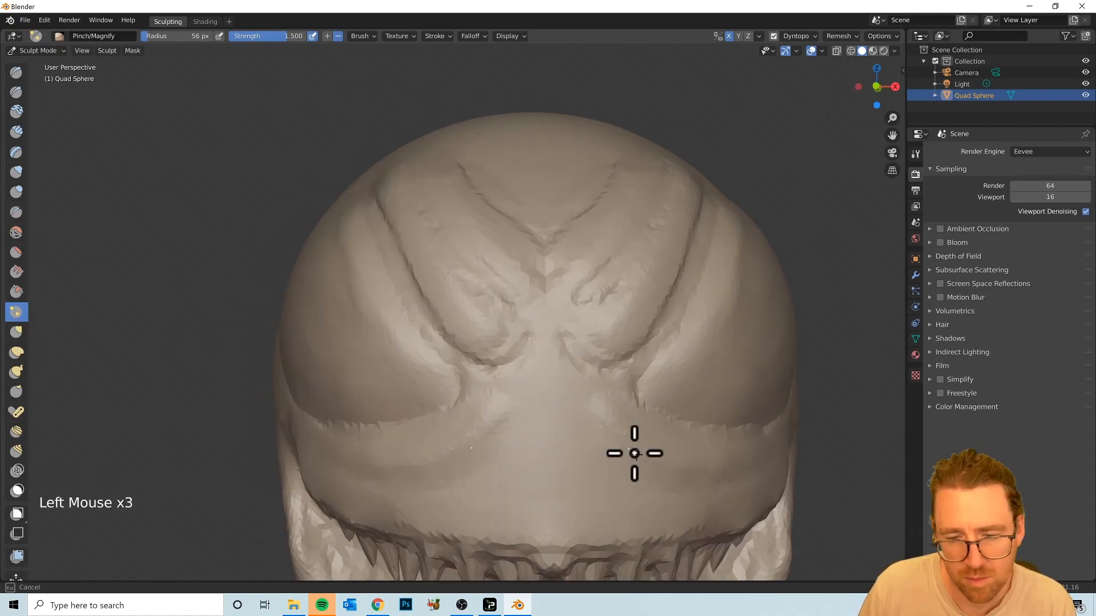
# - Switch to the Grab brush and set its radius to 286 px
pyautogui.scroll(-3, 602, 422)
pyautogui.scroll(-6, 648, 428)
pyautogui.press('g')
pyautogui.press('f')
pyautogui.click(576, 463)
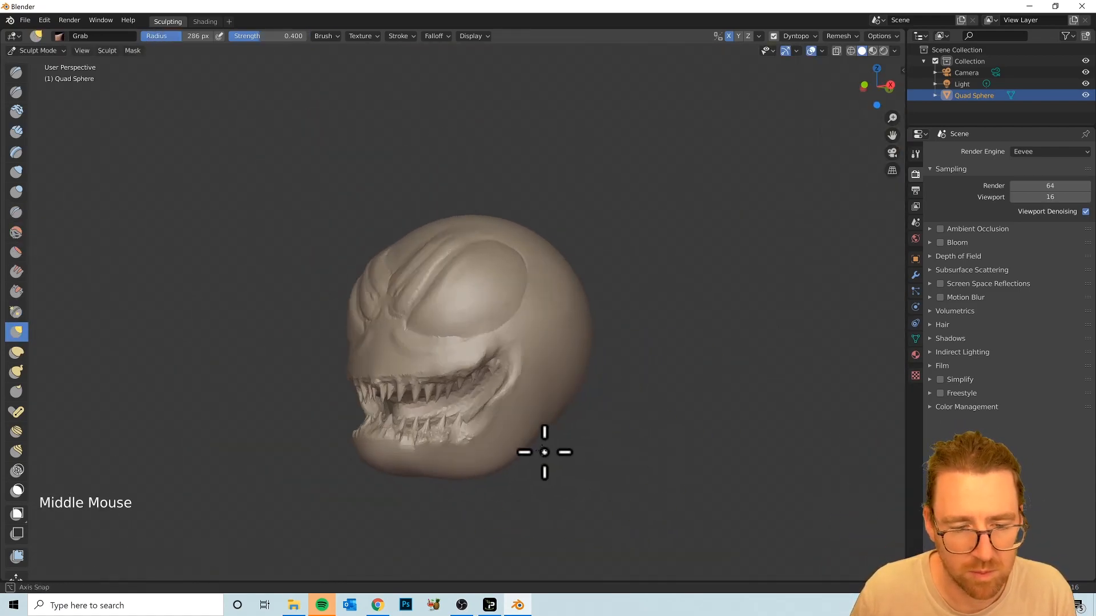
# - Switch to the Blob brush, set its radius to 78 px, and press an inverted round pupil hollow into the eye mounds
pyautogui.scroll(7, 588, 378)
pyautogui.moveTo(588, 378)
pyautogui.keyDown('shift'); pyautogui.mouseDown(button='middle')
pyautogui.moveTo(396, 308)
pyautogui.moveTo(399, 256)
pyautogui.mouseUp(button='middle'); pyautogui.keyUp('shift')
pyautogui.scroll(-2, 400, 257)
pyautogui.click(16, 192)
pyautogui.click(443, 313)
pyautogui.hotkey('ctrl', 'z')
pyautogui.press('f')
pyautogui.keyDown('ctrl'); pyautogui.click(431, 293); pyautogui.keyUp('ctrl')
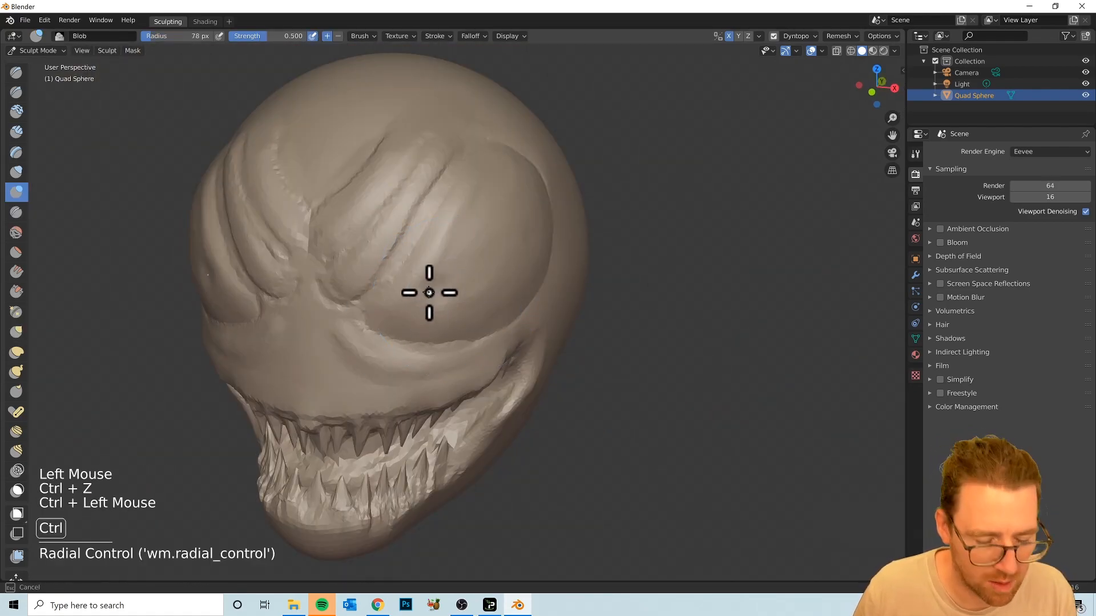
# - Flatten the rim of the pupil hollows with Flatten/Contrast and tighten it with the Pinch/Magnify brush
pyautogui.scroll(-4, 577, 350)
pyautogui.moveTo(446, 306); pyautogui.dragTo(571, 342, button='middle')
pyautogui.scroll(8, 571, 342)
pyautogui.keyDown('shift'); pyautogui.moveTo(571, 343); pyautogui.dragTo(496, 384, button='middle'); pyautogui.keyUp('shift')
pyautogui.click(16, 252)
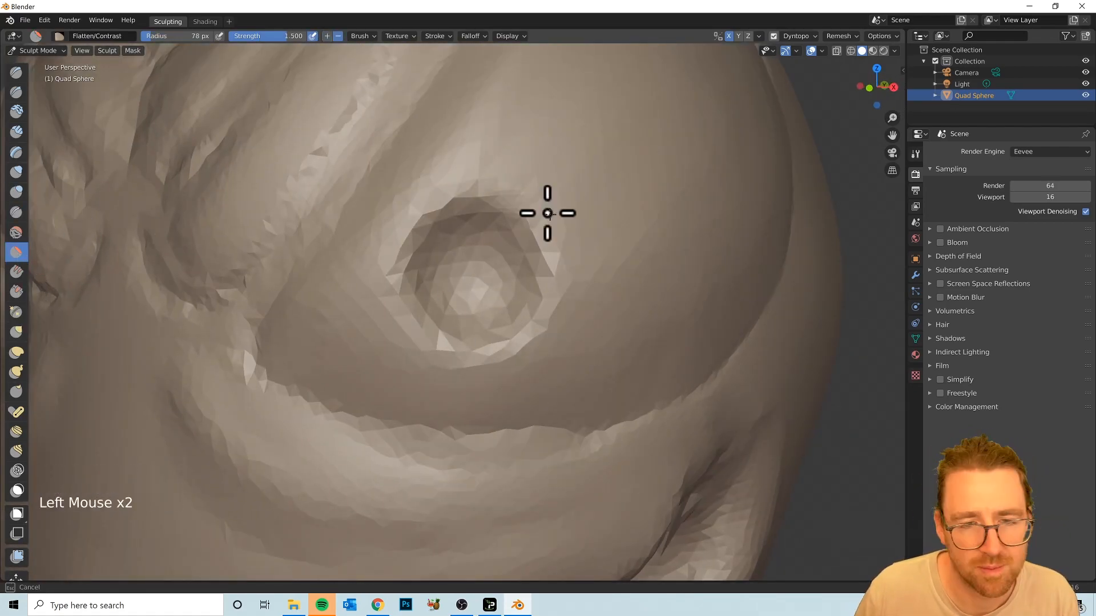
pyautogui.click(16, 312)
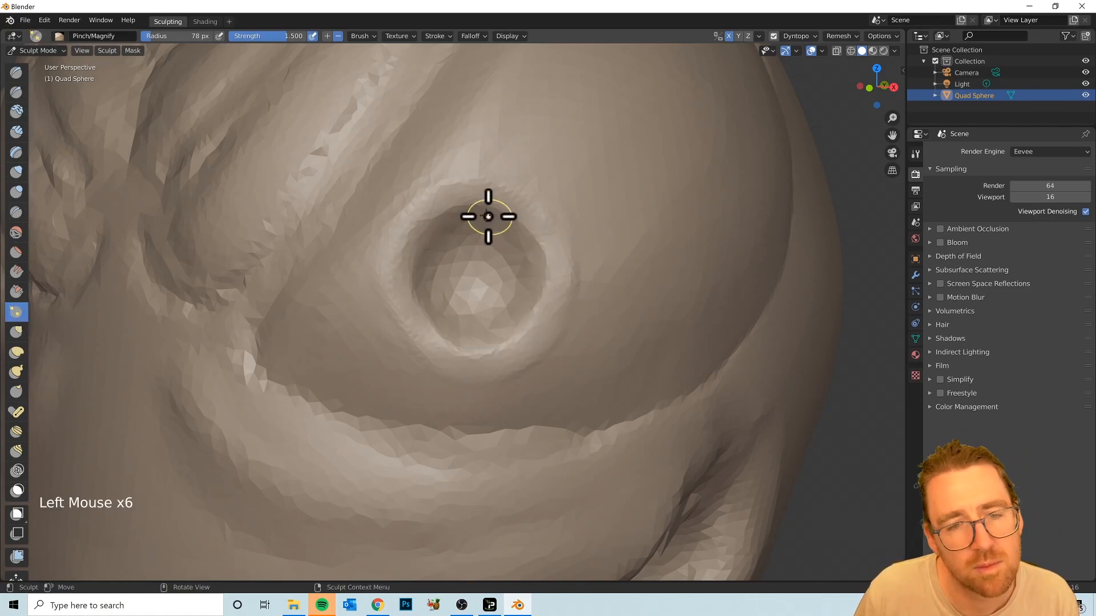
pyautogui.moveTo(494, 226); pyautogui.dragTo(531, 251)
pyautogui.scroll(-3, 457, 303)
pyautogui.hotkey('ctrl', 'z')
pyautogui.scroll(3, 430, 316)
pyautogui.scroll(-3, 399, 285)
# - Carve two slanted nostrils above the mouth with the inverted Blob brush and pinch their rims using Pinch/Magnify
pyautogui.moveTo(457, 291)
pyautogui.mouseDown(button='middle')
pyautogui.moveTo(712, 301)
pyautogui.moveTo(421, 436)
pyautogui.mouseUp(button='middle')
pyautogui.scroll(-5, 685, 320)
pyautogui.scroll(6, 585, 372)
pyautogui.click(16, 192)
pyautogui.moveTo(377, 400); pyautogui.dragTo(400, 371)
pyautogui.moveTo(450, 371); pyautogui.dragTo(480, 400)
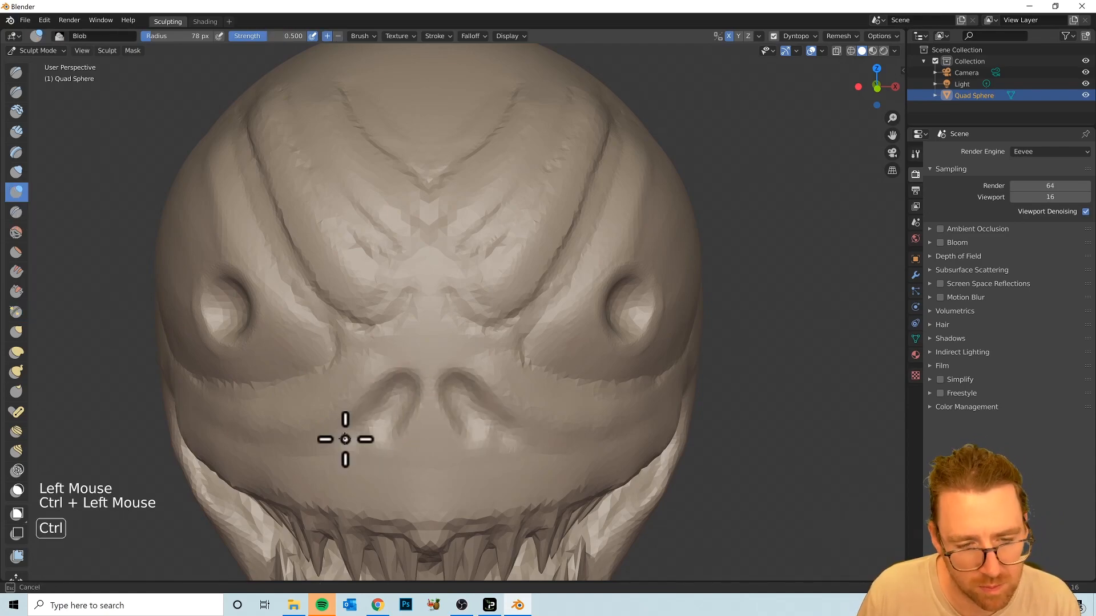
pyautogui.click(16, 312)
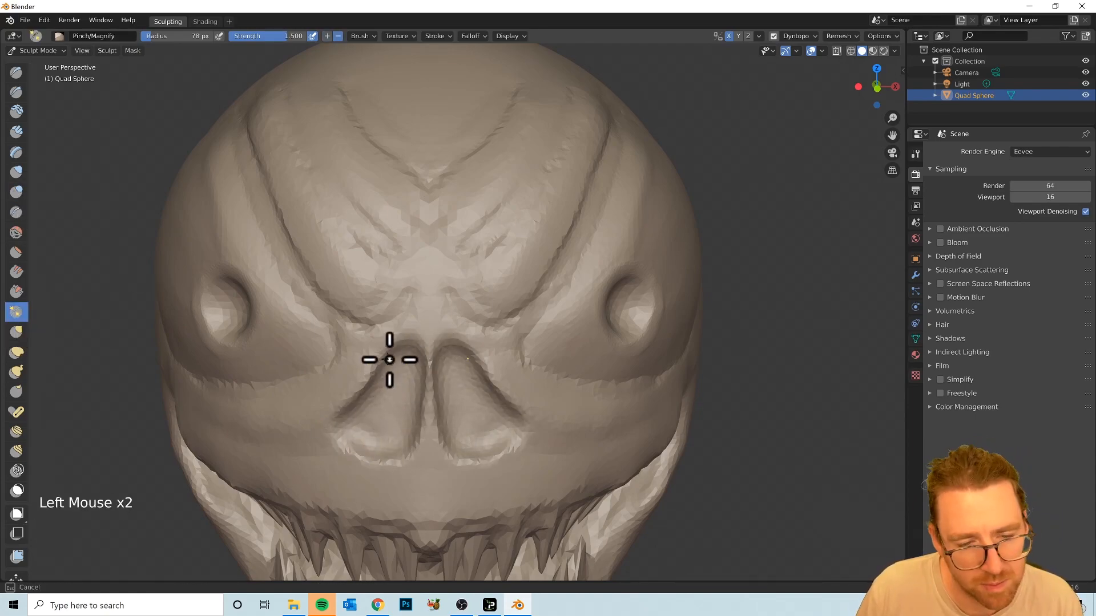
pyautogui.scroll(-3, 518, 433)
pyautogui.scroll(4, 47, 233)
# - Switch to the Flatten/Contrast brush and flatten the nose bridge and inner brow surfaces above the nostrils
pyautogui.click(16, 252)
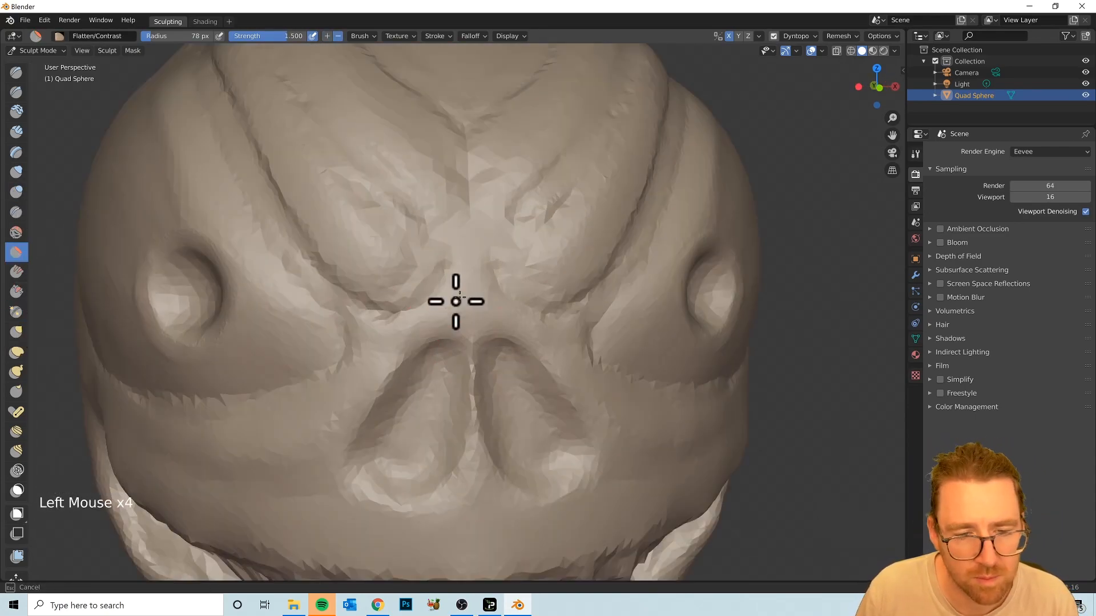
pyautogui.moveTo(191, 285); pyautogui.dragTo(426, 339, button='middle')
pyautogui.moveTo(567, 342); pyautogui.dragTo(477, 267, button='middle')
pyautogui.moveTo(257, 335); pyautogui.dragTo(266, 274)
pyautogui.moveTo(343, 228); pyautogui.dragTo(367, 291, button='middle')
# - Flatten the nostril edges and the surrounding nose surface with the Flatten/Contrast brush
pyautogui.scroll(-2, 400, 365)
pyautogui.moveTo(377, 445)
pyautogui.mouseDown(button='middle')
pyautogui.moveTo(487, 428)
pyautogui.moveTo(472, 450)
pyautogui.moveTo(465, 374)
pyautogui.mouseUp(button='middle')
pyautogui.scroll(2, 465, 373)
pyautogui.moveTo(460, 371); pyautogui.dragTo(466, 373)
pyautogui.click(465, 374)
pyautogui.click(465, 374)
pyautogui.moveTo(465, 374)
pyautogui.mouseDown(button='middle')
pyautogui.moveTo(313, 386)
pyautogui.moveTo(589, 414)
pyautogui.moveTo(634, 342)
pyautogui.moveTo(666, 428)
pyautogui.mouseUp(button='middle')
pyautogui.moveTo(620, 365)
pyautogui.mouseDown()
pyautogui.moveTo(592, 347)
pyautogui.moveTo(548, 371)
pyautogui.mouseUp()
pyautogui.moveTo(456, 394); pyautogui.dragTo(490, 400, button='middle')
pyautogui.scroll(1, 490, 402)
pyautogui.click(490, 404)
# - Flatten the rough gum and jaw surfaces around the lower teeth with the Flatten/Contrast brush
pyautogui.moveTo(342, 403); pyautogui.dragTo(502, 457, button='middle')
pyautogui.scroll(-2, 479, 508)
pyautogui.keyDown('shift'); pyautogui.moveTo(502, 457); pyautogui.dragTo(525, 411, button='middle'); pyautogui.keyUp('shift')
pyautogui.moveTo(525, 411); pyautogui.dragTo(543, 384, button='middle')
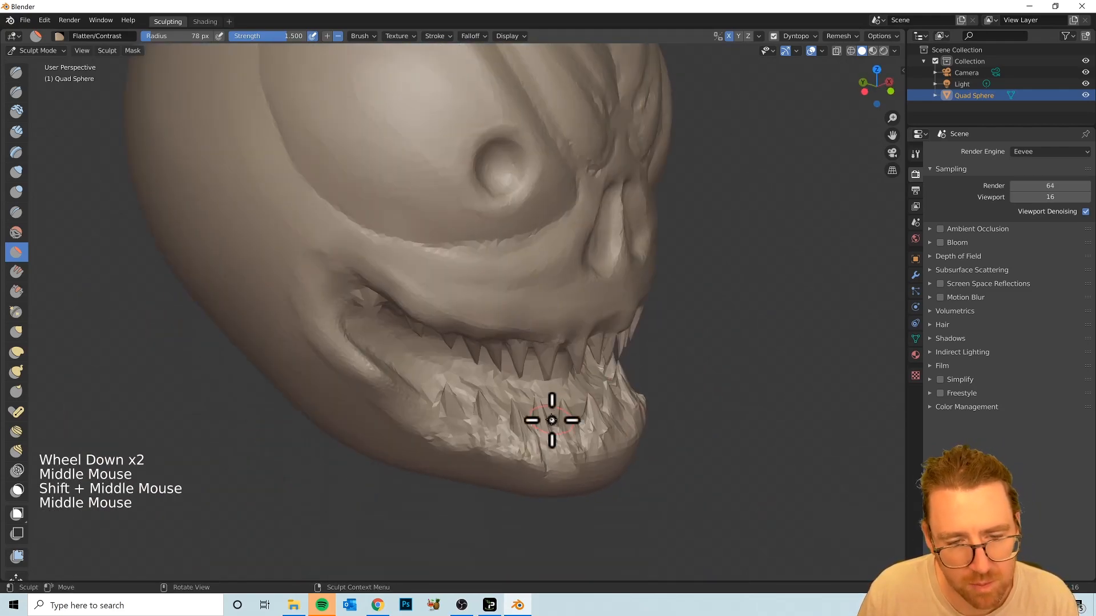
pyautogui.scroll(2, 543, 384)
pyautogui.click(544, 440)
pyautogui.click(350, 403)
pyautogui.click(350, 403)
pyautogui.moveTo(350, 403)
pyautogui.mouseDown(button='middle')
pyautogui.moveTo(614, 428)
pyautogui.moveTo(628, 457)
pyautogui.mouseUp(button='middle')
pyautogui.click(614, 428)
pyautogui.scroll(-2, 627, 456)
pyautogui.moveTo(628, 457); pyautogui.dragTo(631, 482, button='middle')
pyautogui.click(433, 406)
pyautogui.moveTo(433, 406); pyautogui.dragTo(507, 392, button='middle')
# - Flatten the rough surfaces at the mouth corner and along the upper lip, undoing one unwanted stroke
pyautogui.click(359, 242)
pyautogui.scroll(-3, 360, 242)
pyautogui.click(444, 367)
pyautogui.hotkey('ctrl', 'z')
pyautogui.scroll(2, 444, 367)
pyautogui.scroll(3, 444, 367)
pyautogui.click(444, 367)
pyautogui.moveTo(444, 367); pyautogui.dragTo(350, 338, button='middle')
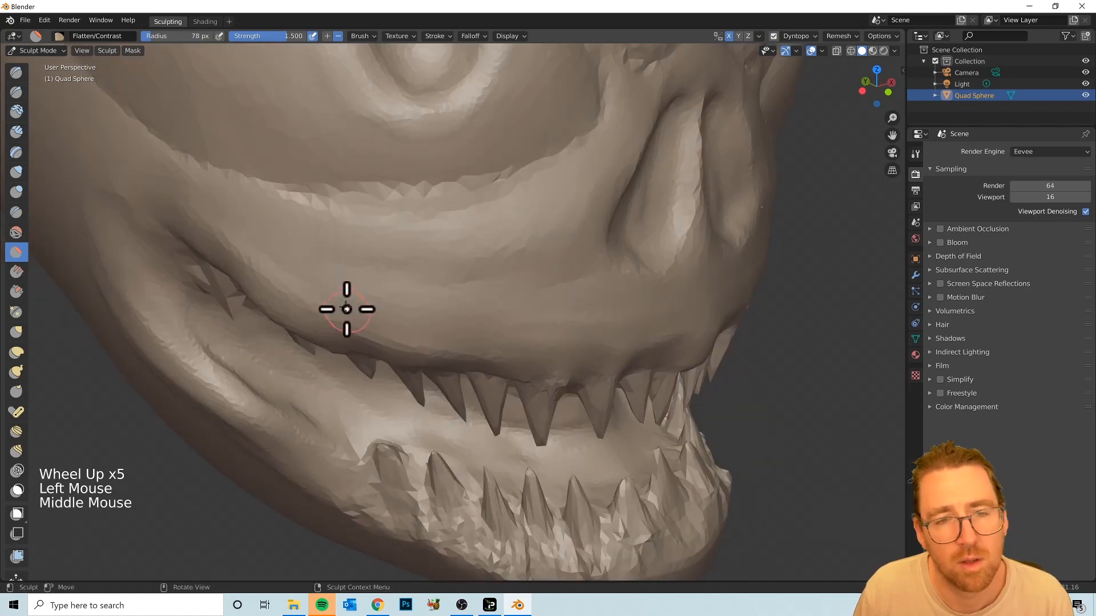
pyautogui.click(397, 303)
pyautogui.click(418, 255)
# - Switch to the Grab brush, resize it, and reshape the lower part of the nose around the nostrils
pyautogui.scroll(-2, 419, 254)
pyautogui.moveTo(419, 255); pyautogui.dragTo(571, 291, button='middle')
pyautogui.moveTo(570, 291)
pyautogui.mouseDown(button='middle')
pyautogui.moveTo(715, 329)
pyautogui.moveTo(616, 254)
pyautogui.mouseUp(button='middle')
pyautogui.press('g')
pyautogui.click(625, 248)
pyautogui.hotkey('ctrl', 'z')
pyautogui.press('f')
pyautogui.press('f')
pyautogui.click(636, 245)
pyautogui.click(668, 241)
pyautogui.click(669, 241)
pyautogui.click(679, 226)
pyautogui.moveTo(682, 217); pyautogui.dragTo(680, 230, button='middle')
pyautogui.click(662, 257)
pyautogui.click(649, 279)
# - Pull the upper nostril edges into shape with the Grab brush
pyautogui.scroll(-5, 600, 343)
pyautogui.scroll(8, 600, 343)
pyautogui.scroll(-2, 599, 343)
pyautogui.click(565, 151)
pyautogui.click(568, 171)
pyautogui.click(570, 186)
pyautogui.scroll(-1, 457, 189)
pyautogui.moveTo(571, 186)
pyautogui.mouseDown(button='middle')
pyautogui.moveTo(457, 188)
pyautogui.moveTo(568, 270)
pyautogui.mouseUp(button='middle')
# - Switch to the Flatten/Contrast brush and set its radius to 91 px
pyautogui.click(16, 251)
pyautogui.press('f')
pyautogui.click(455, 172)
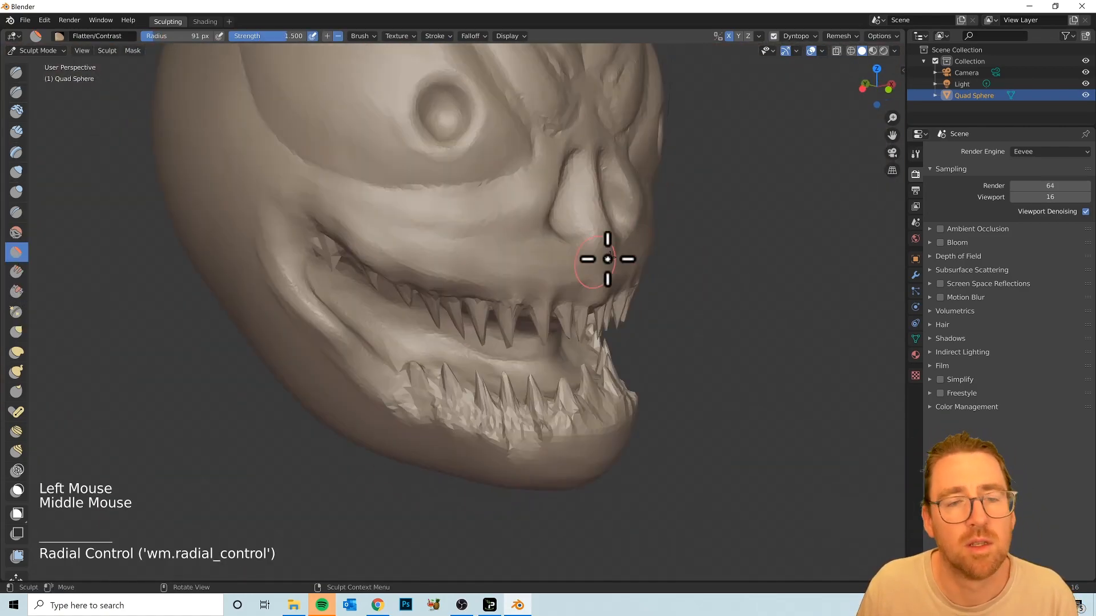
# - Examine the whole sculpted head from the side, front and three-quarter views
pyautogui.scroll(-3, 588, 409)
pyautogui.moveTo(602, 350)
pyautogui.mouseDown(button='middle')
pyautogui.moveTo(577, 384)
pyautogui.moveTo(597, 393)
pyautogui.moveTo(606, 345)
pyautogui.moveTo(605, 359)
pyautogui.moveTo(644, 396)
pyautogui.moveTo(600, 433)
pyautogui.moveTo(479, 391)
pyautogui.moveTo(443, 441)
pyautogui.moveTo(520, 459)
pyautogui.mouseUp(button='middle')
pyautogui.scroll(-2, 465, 399)
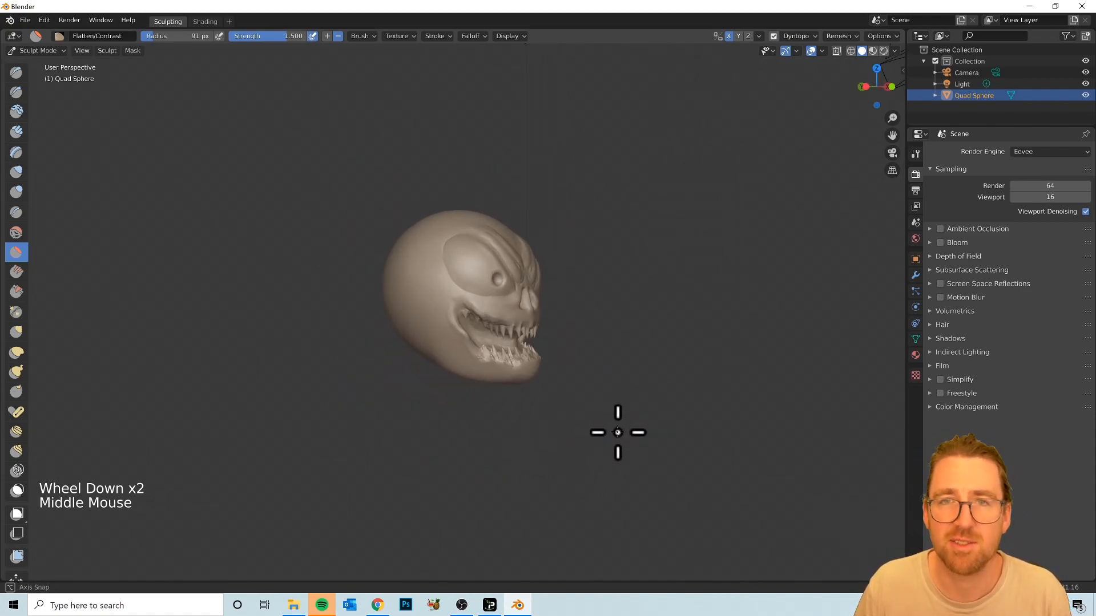
pyautogui.moveTo(677, 439)
pyautogui.mouseDown(button='middle')
pyautogui.moveTo(746, 433)
pyautogui.moveTo(831, 387)
pyautogui.moveTo(739, 431)
pyautogui.mouseUp(button='middle')
pyautogui.moveTo(549, 457)
pyautogui.mouseDown(button='middle')
pyautogui.moveTo(516, 457)
pyautogui.moveTo(530, 421)
pyautogui.moveTo(570, 419)
pyautogui.moveTo(547, 426)
pyautogui.mouseUp(button='middle')
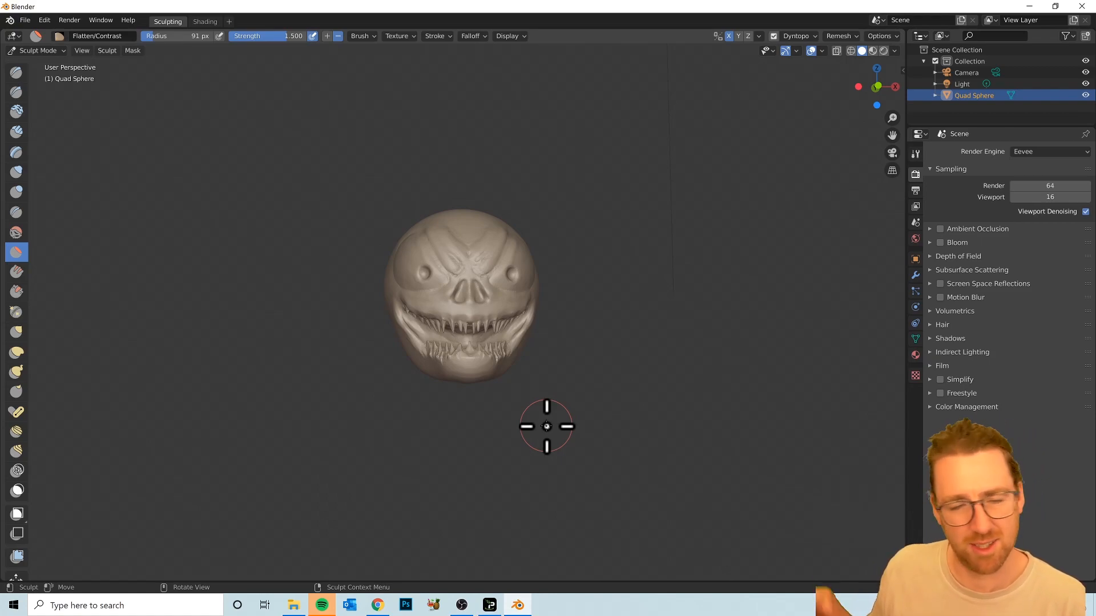
pyautogui.moveTo(509, 287)
pyautogui.mouseDown(button='middle')
pyautogui.moveTo(611, 323)
pyautogui.moveTo(354, 315)
pyautogui.moveTo(367, 276)
pyautogui.moveTo(545, 274)
pyautogui.moveTo(587, 303)
pyautogui.moveTo(609, 343)
pyautogui.moveTo(544, 397)
pyautogui.moveTo(490, 350)
pyautogui.moveTo(573, 416)
pyautogui.moveTo(643, 348)
pyautogui.moveTo(634, 394)
pyautogui.mouseUp(button='middle')
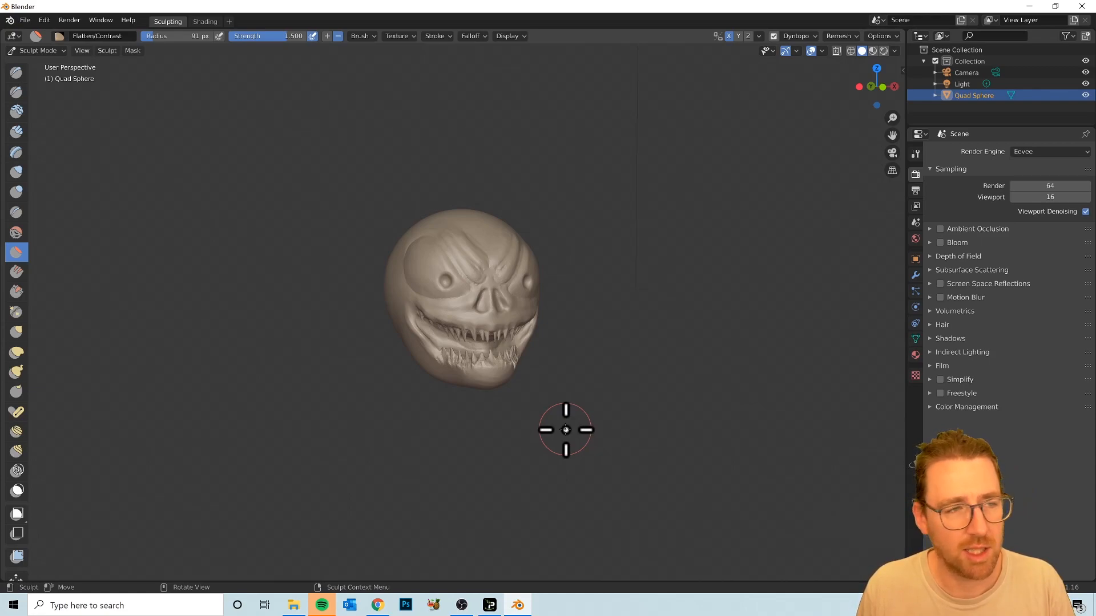
pyautogui.moveTo(505, 430)
pyautogui.mouseDown(button='middle')
pyautogui.moveTo(575, 452)
pyautogui.moveTo(447, 411)
pyautogui.moveTo(487, 430)
pyautogui.mouseUp(button='middle')
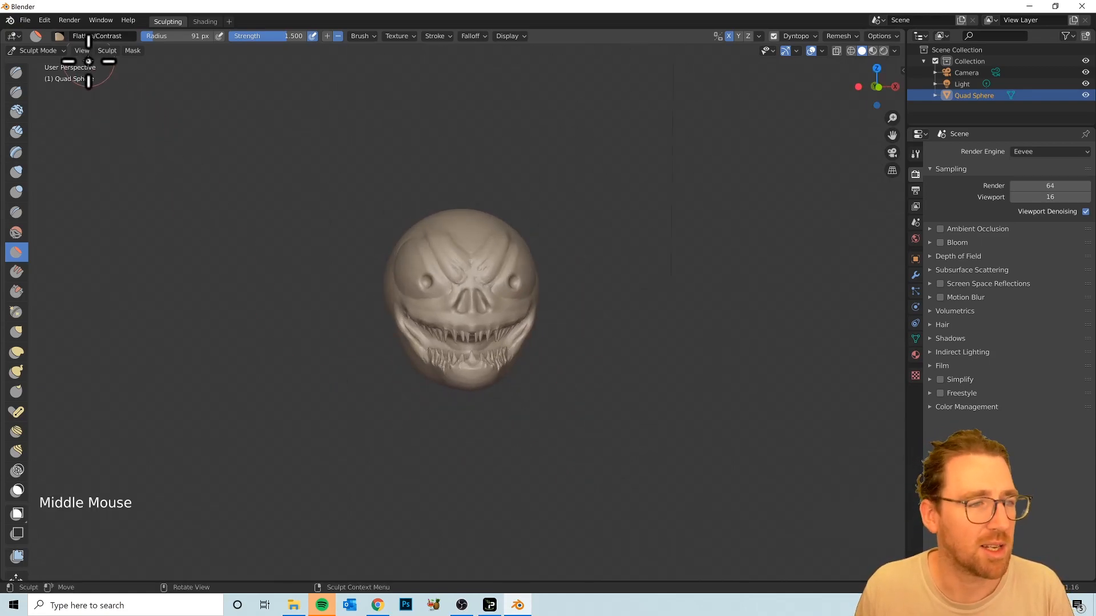
pyautogui.click(52, 54)
pyautogui.moveTo(299, 247)
pyautogui.mouseDown(button='middle')
pyautogui.moveTo(408, 362)
pyautogui.moveTo(437, 331)
pyautogui.moveTo(499, 374)
pyautogui.mouseUp(button='middle')
# - Try to pull a neck out of the underside of the head with the Grab brush, and undo the pulls
pyautogui.press('g')
pyautogui.moveTo(443, 361)
pyautogui.mouseDown()
pyautogui.moveTo(443, 470)
pyautogui.moveTo(461, 394)
pyautogui.mouseUp()
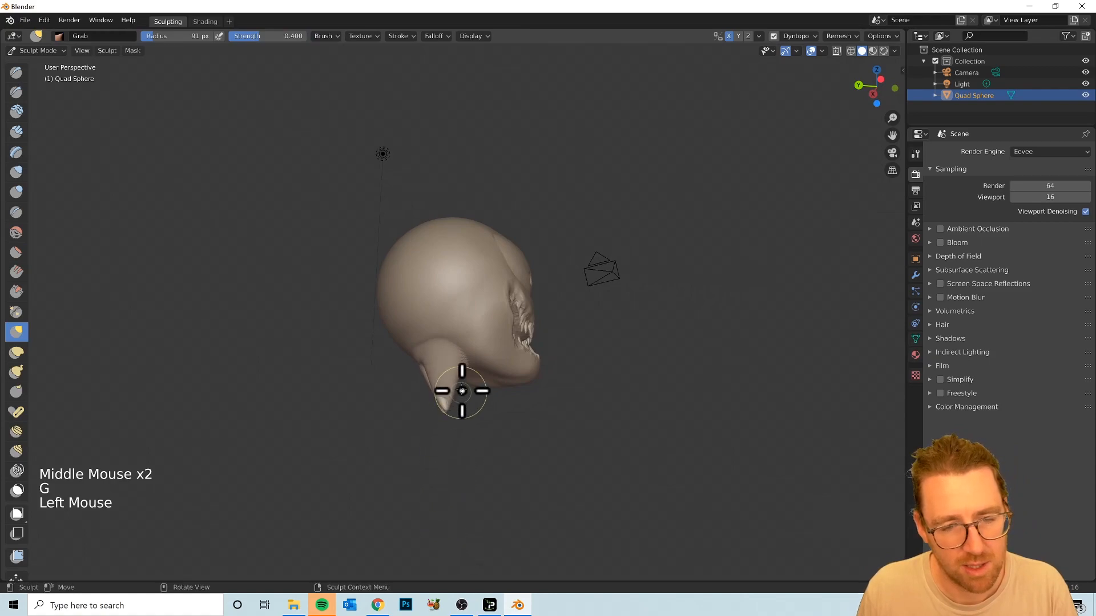
pyautogui.moveTo(500, 509); pyautogui.dragTo(502, 517)
pyautogui.moveTo(430, 353); pyautogui.dragTo(428, 349)
pyautogui.moveTo(412, 310)
pyautogui.mouseDown()
pyautogui.moveTo(390, 469)
pyautogui.moveTo(357, 390)
pyautogui.mouseUp()
pyautogui.moveTo(451, 423)
pyautogui.mouseDown(button='middle')
pyautogui.moveTo(575, 440)
pyautogui.moveTo(425, 463)
pyautogui.mouseUp(button='middle')
pyautogui.hotkey('ctrl', 'z')
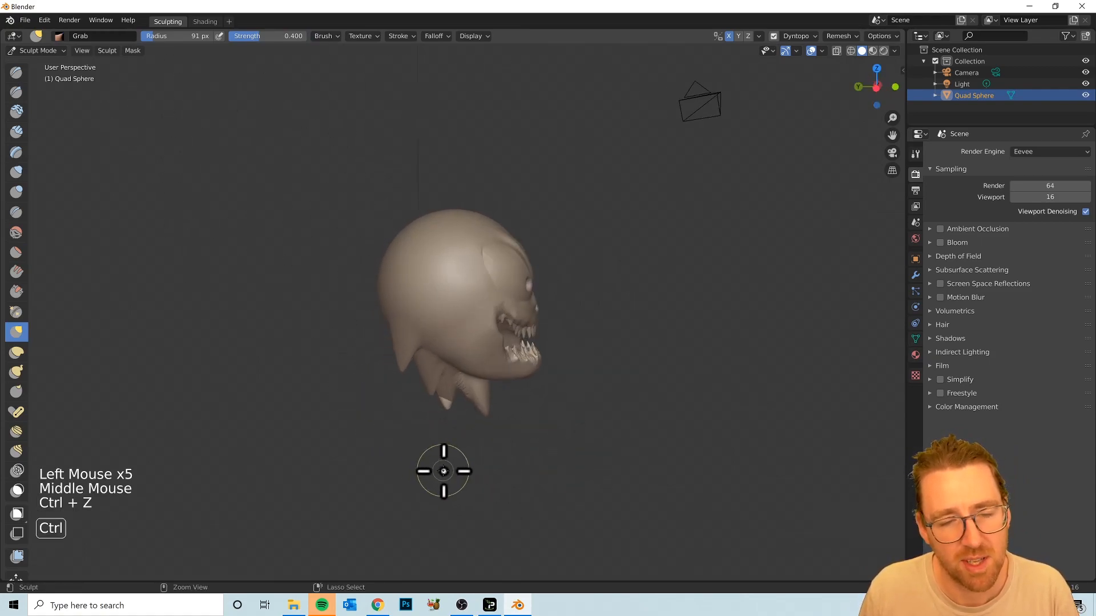
pyautogui.hotkey('ctrl', 'z')
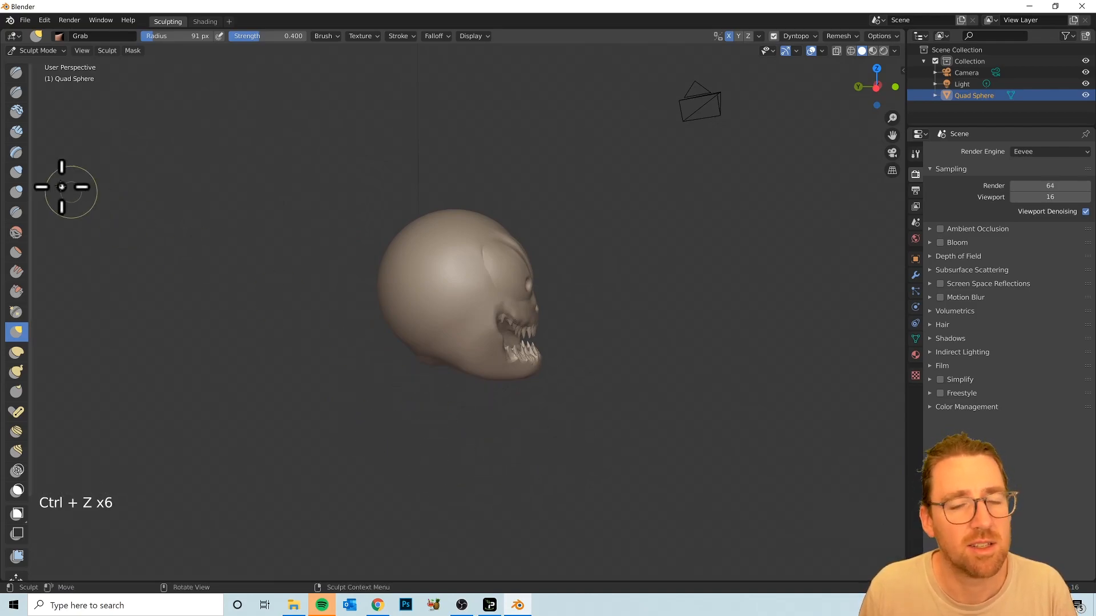
# - Switch the sculpted head to Object Mode and add a UV sphere to the scene
pyautogui.click(55, 51)
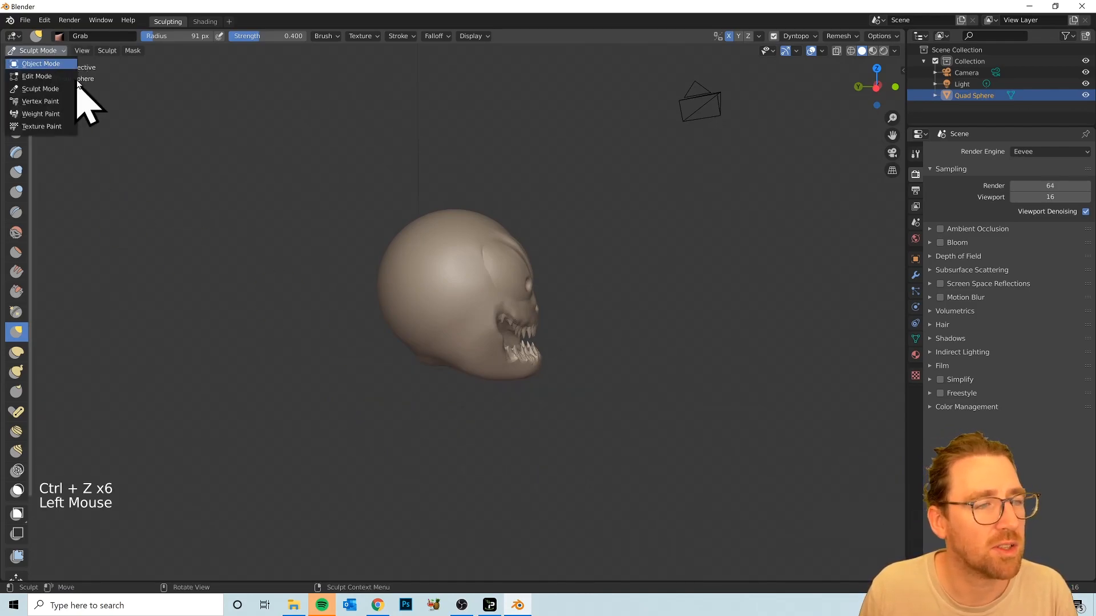
pyautogui.click(40, 63)
pyautogui.moveTo(604, 392); pyautogui.dragTo(512, 398, button='middle')
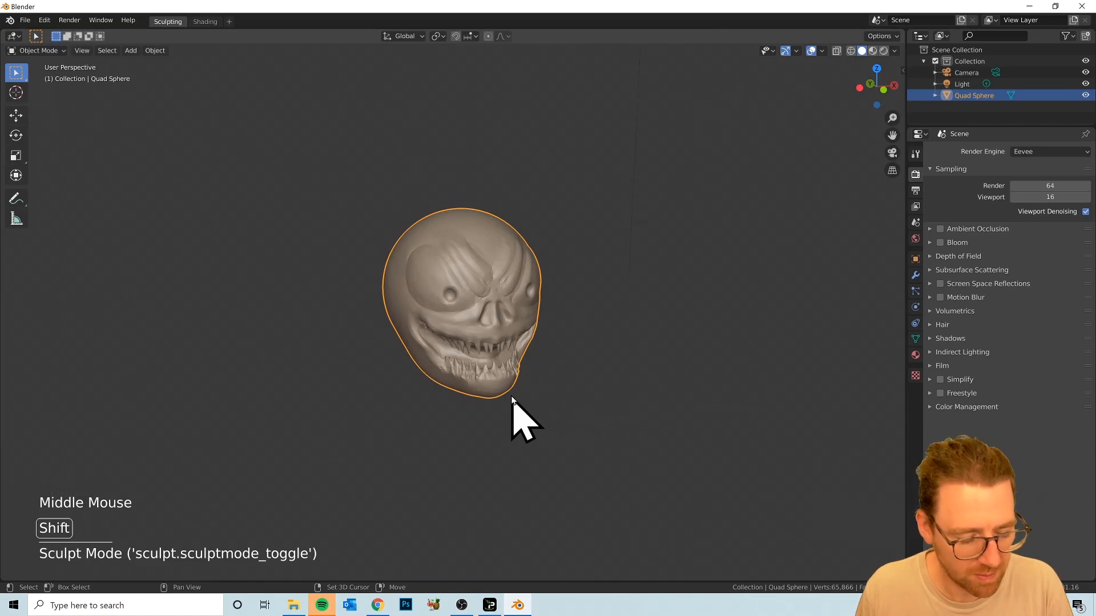
pyautogui.hotkey('shift', 'a')
pyautogui.moveTo(518, 377)
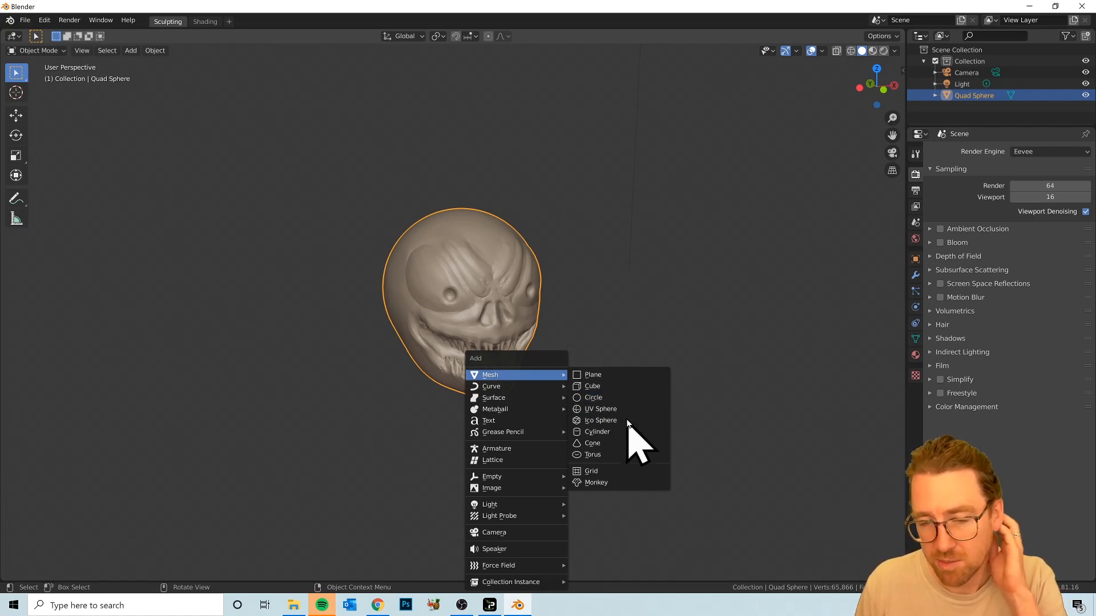
pyautogui.click(612, 410)
# - Move the new sphere down along Z to beneath the head and about 0.3 m backward along Y
pyautogui.moveTo(464, 347); pyautogui.dragTo(460, 423, button='middle')
pyautogui.press('g')
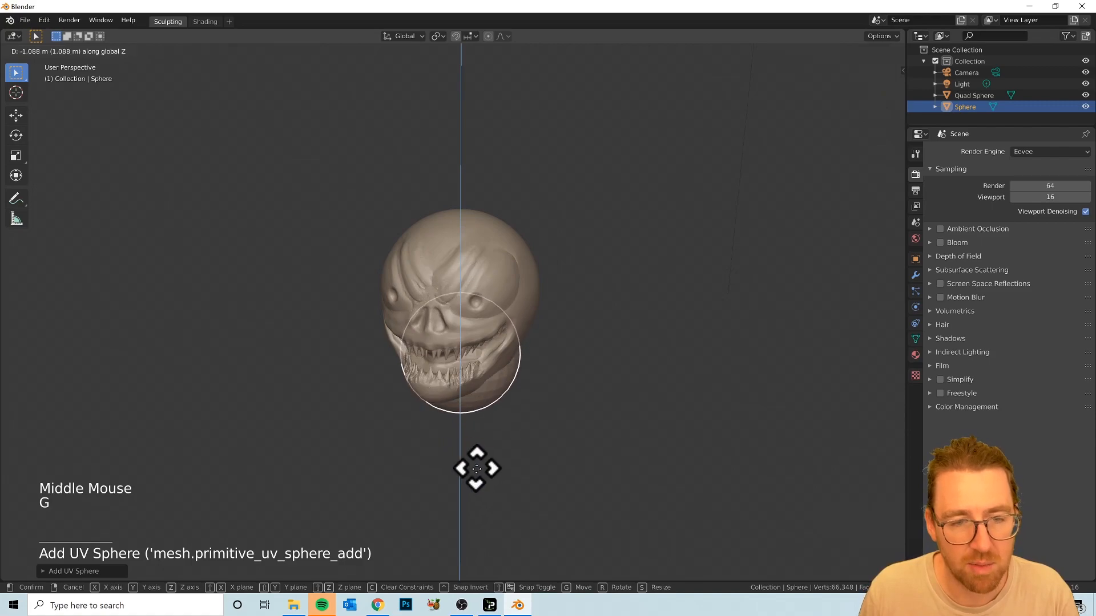
pyautogui.click(537, 526)
pyautogui.moveTo(593, 502); pyautogui.dragTo(763, 494, button='middle')
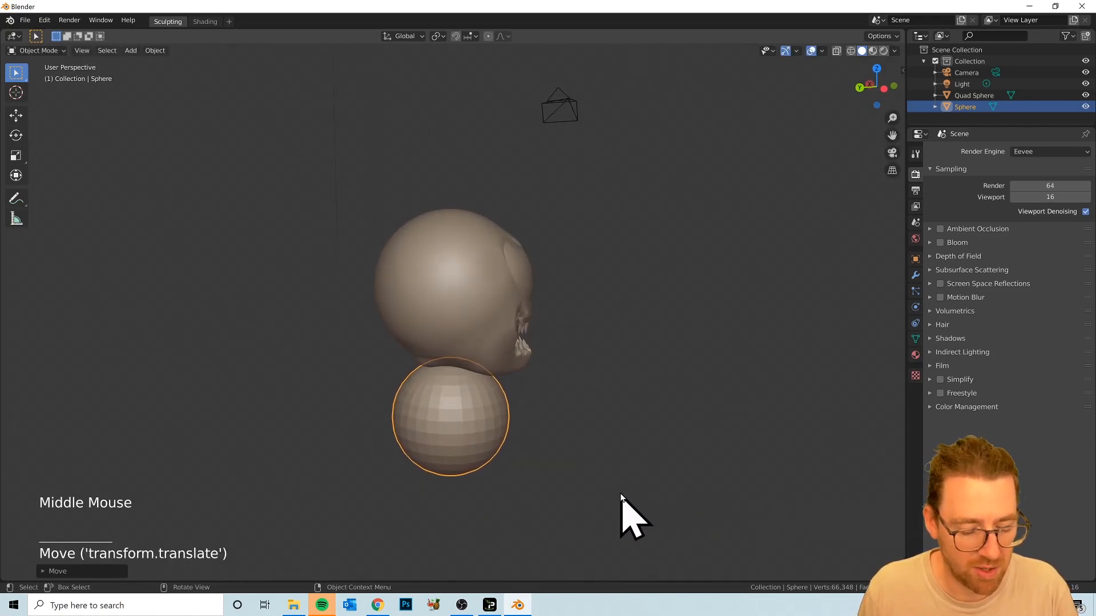
pyautogui.press('g')
pyautogui.press('x')
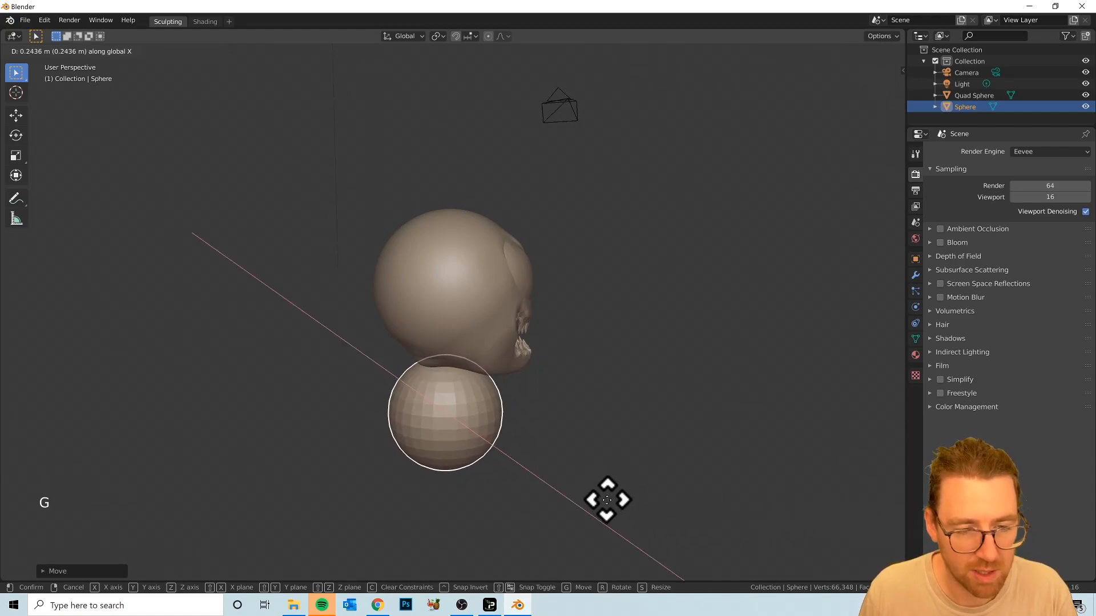
pyautogui.press('y')
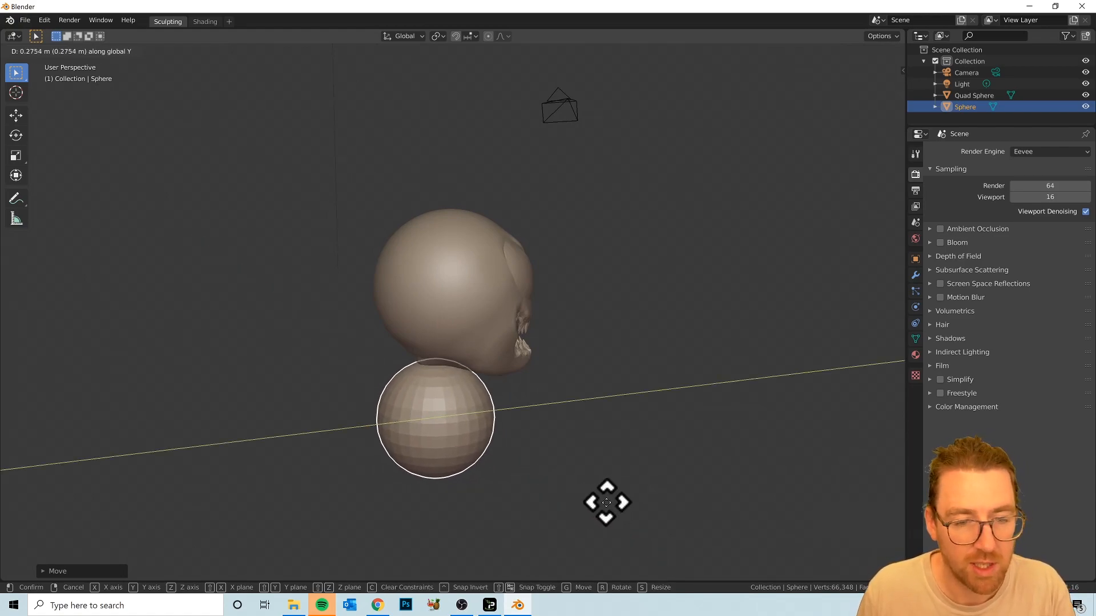
pyautogui.click(602, 502)
# - Put the new sphere into Sculpt Mode and set the Grab brush radius to 285 px
pyautogui.moveTo(602, 502)
pyautogui.mouseDown(button='middle')
pyautogui.moveTo(581, 497)
pyautogui.moveTo(548, 436)
pyautogui.moveTo(504, 479)
pyautogui.moveTo(460, 474)
pyautogui.mouseUp(button='middle')
pyautogui.click(57, 51)
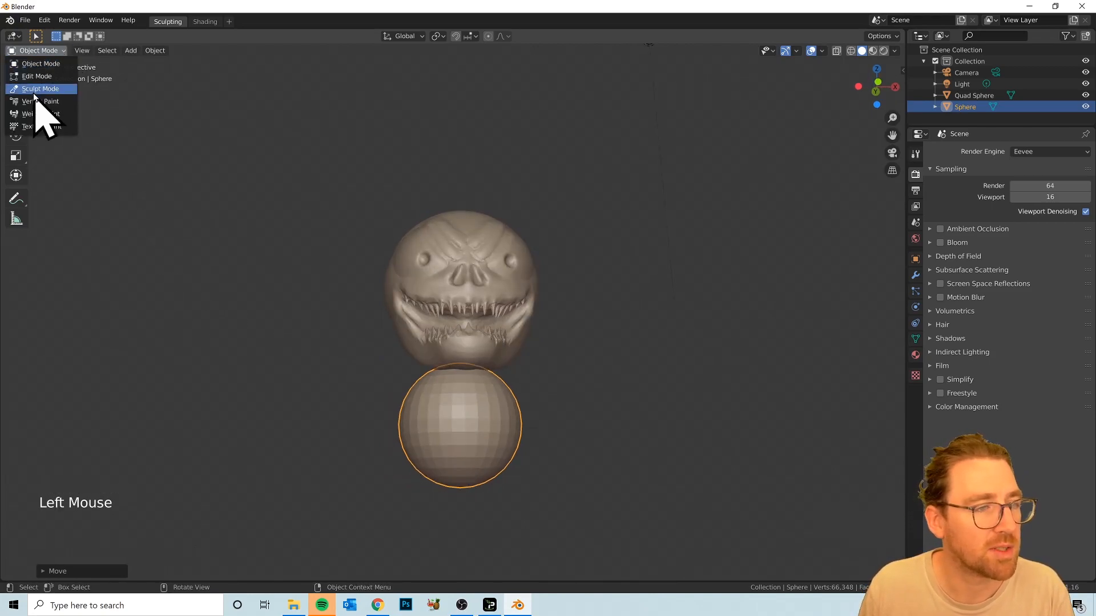
pyautogui.click(35, 90)
pyautogui.moveTo(632, 441)
pyautogui.mouseDown(button='middle')
pyautogui.moveTo(599, 499)
pyautogui.moveTo(590, 416)
pyautogui.mouseUp(button='middle')
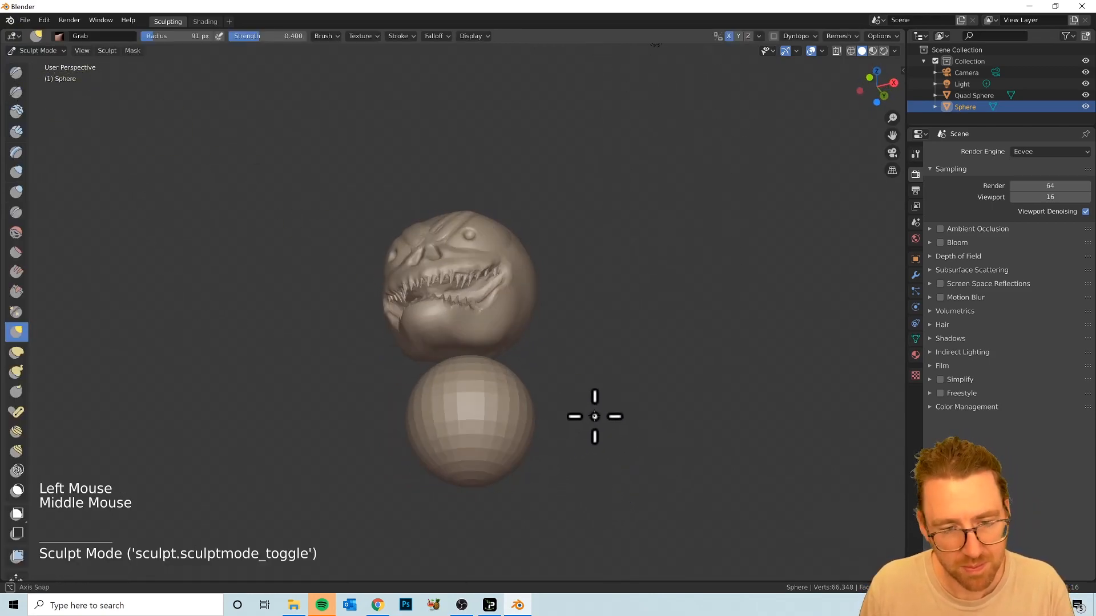
pyautogui.scroll(2, 567, 447)
pyautogui.moveTo(595, 486); pyautogui.dragTo(643, 526, button='middle')
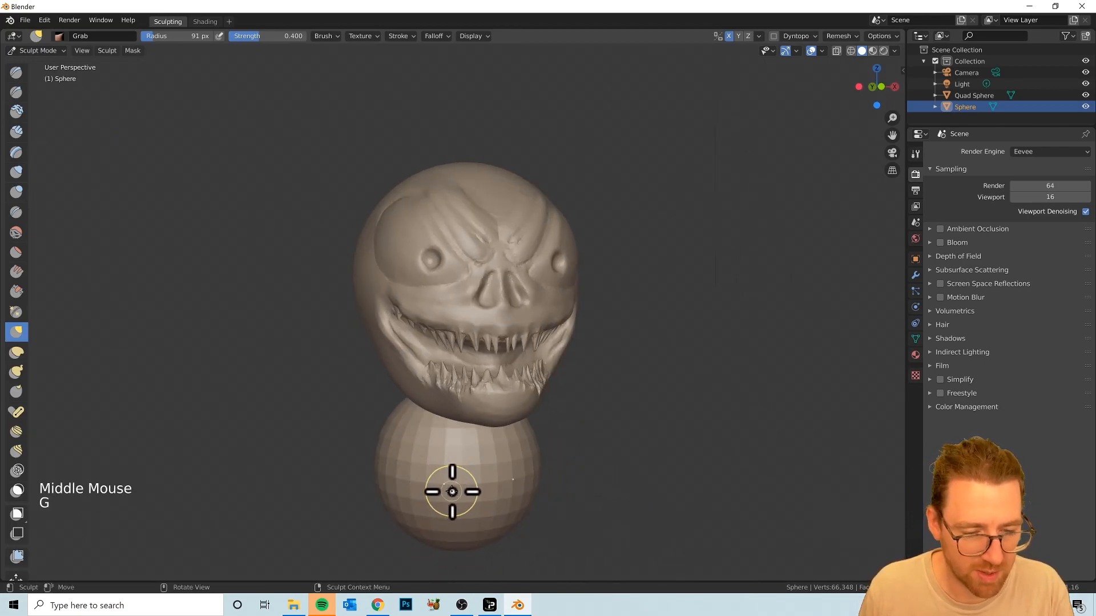
pyautogui.press('f')
pyautogui.click(379, 514)
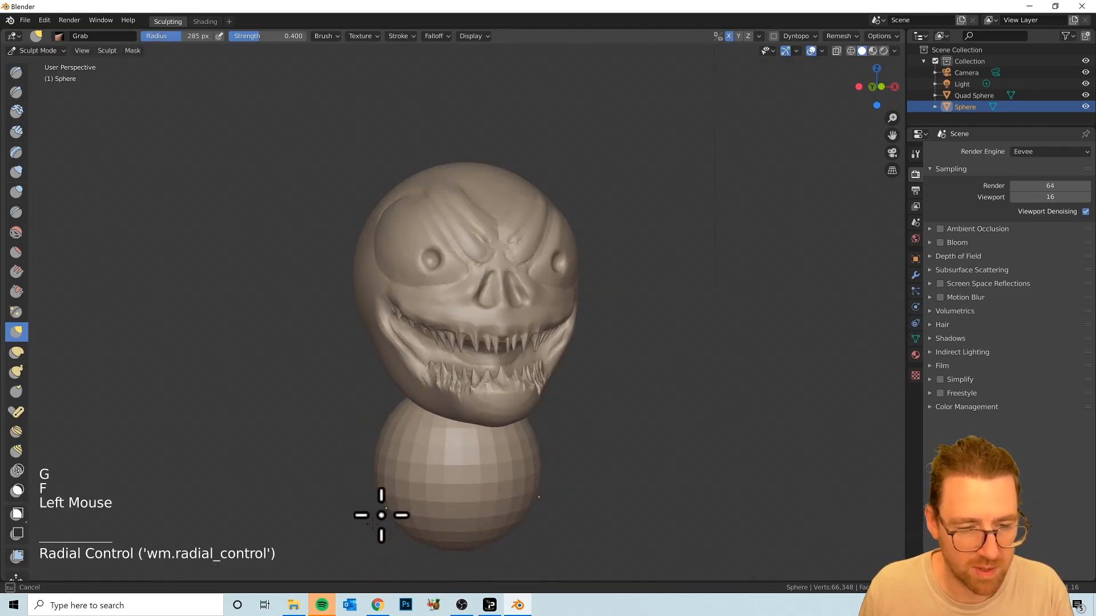
# - Pull the sphere's sides outward with the Grab brush to rough out broad shoulders beneath the head
pyautogui.moveTo(379, 514); pyautogui.dragTo(352, 487)
pyautogui.moveTo(269, 453); pyautogui.dragTo(330, 440)
pyautogui.moveTo(330, 440)
pyautogui.mouseDown(button='middle')
pyautogui.moveTo(502, 490)
pyautogui.moveTo(482, 499)
pyautogui.mouseUp(button='middle')
pyautogui.moveTo(482, 499); pyautogui.dragTo(354, 536)
pyautogui.click(360, 441)
pyautogui.moveTo(634, 460); pyautogui.dragTo(418, 487, button='middle')
pyautogui.moveTo(419, 487); pyautogui.dragTo(426, 576)
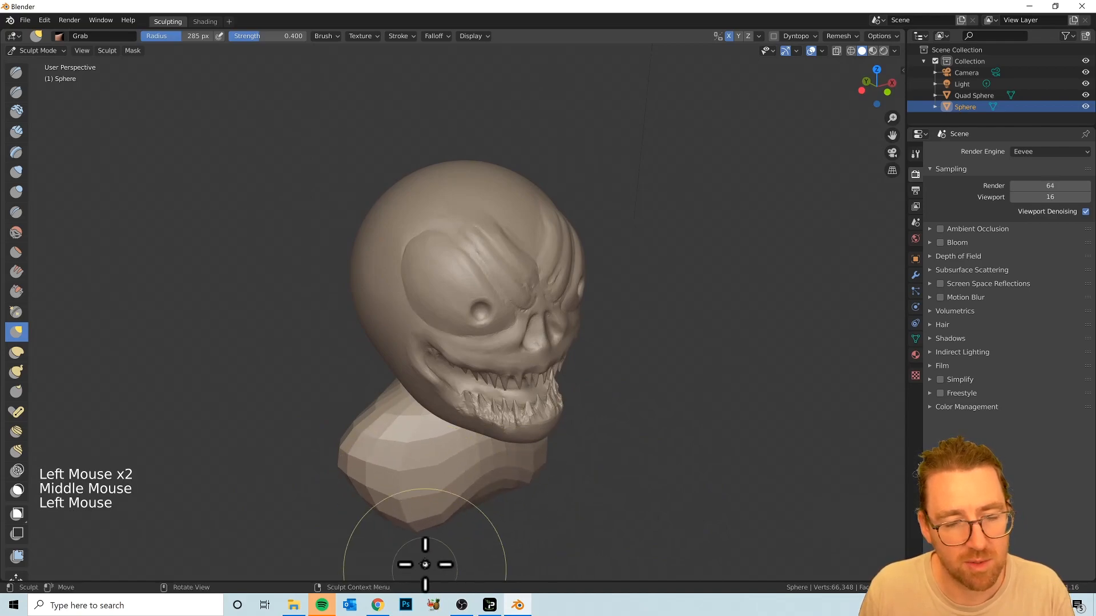
# - Reshape the back of the body with the Grab brush and stretch its lower end downward into a torso
pyautogui.moveTo(486, 512)
pyautogui.mouseDown(button='middle')
pyautogui.moveTo(472, 448)
pyautogui.moveTo(553, 399)
pyautogui.mouseUp(button='middle')
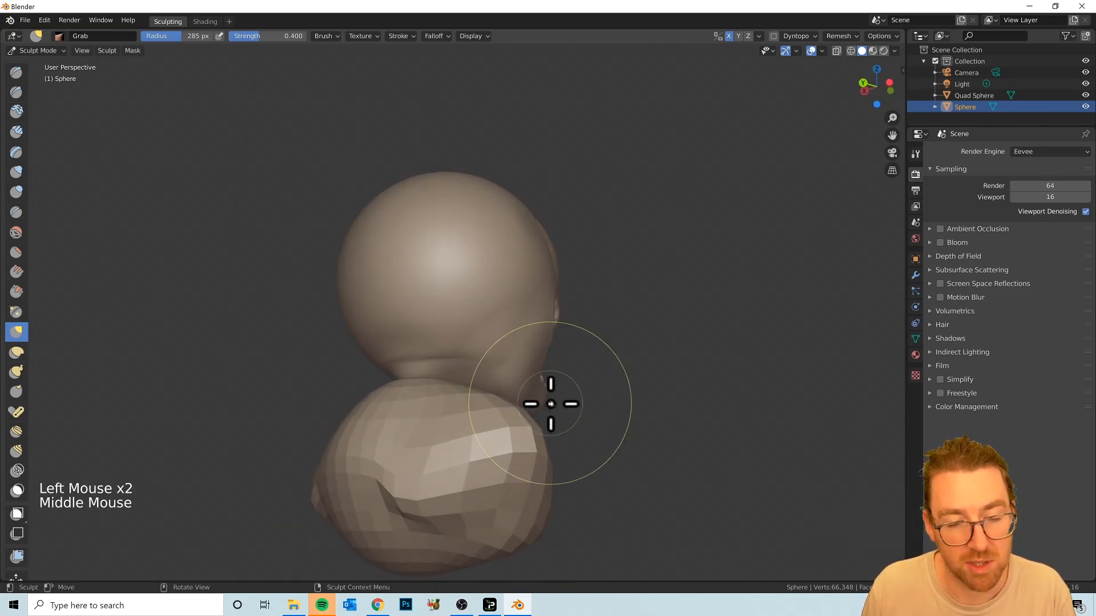
pyautogui.scroll(-2, 519, 457)
pyautogui.keyDown('shift'); pyautogui.moveTo(519, 457); pyautogui.dragTo(430, 455); pyautogui.keyUp('shift')
pyautogui.click(404, 464)
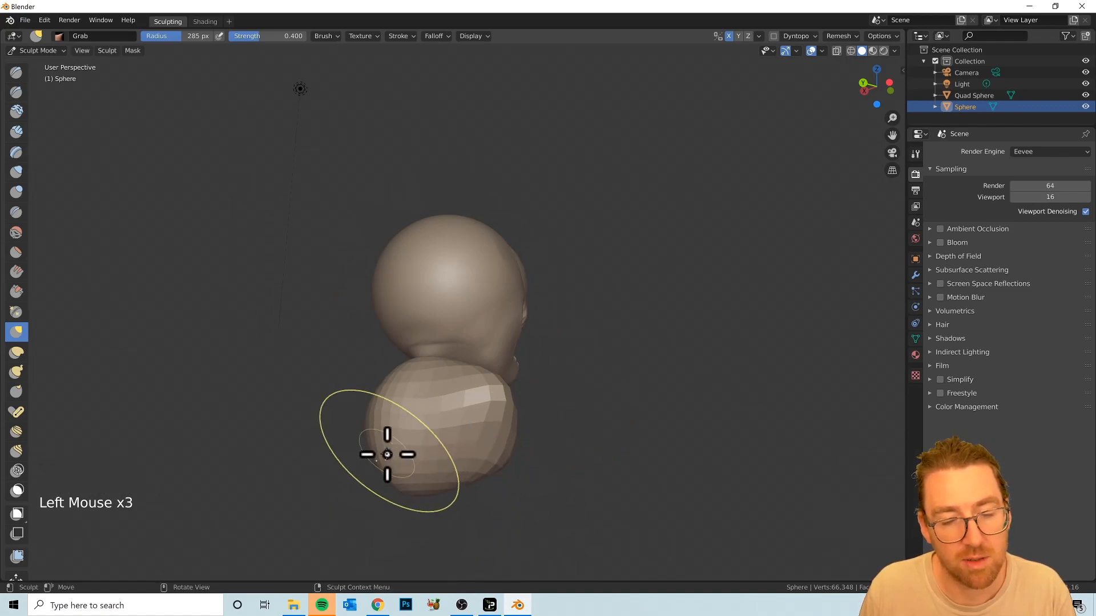
pyautogui.moveTo(486, 522)
pyautogui.mouseDown(button='middle')
pyautogui.moveTo(516, 482)
pyautogui.moveTo(445, 481)
pyautogui.mouseUp(button='middle')
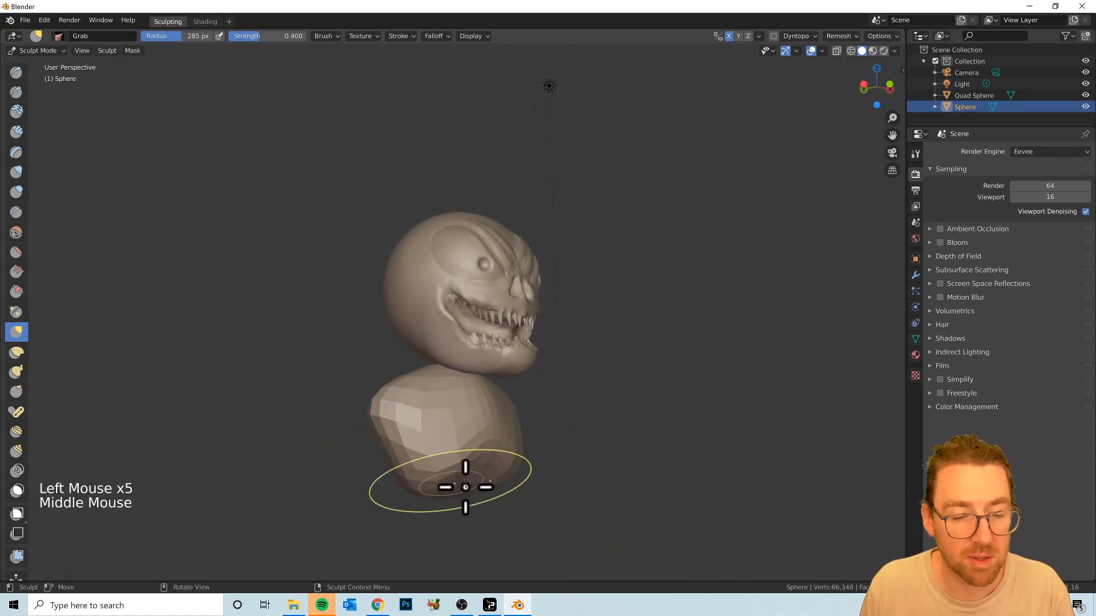
pyautogui.moveTo(446, 482); pyautogui.dragTo(485, 492)
pyautogui.moveTo(527, 476); pyautogui.dragTo(418, 509, button='middle')
pyautogui.moveTo(378, 564); pyautogui.dragTo(381, 561, button='middle')
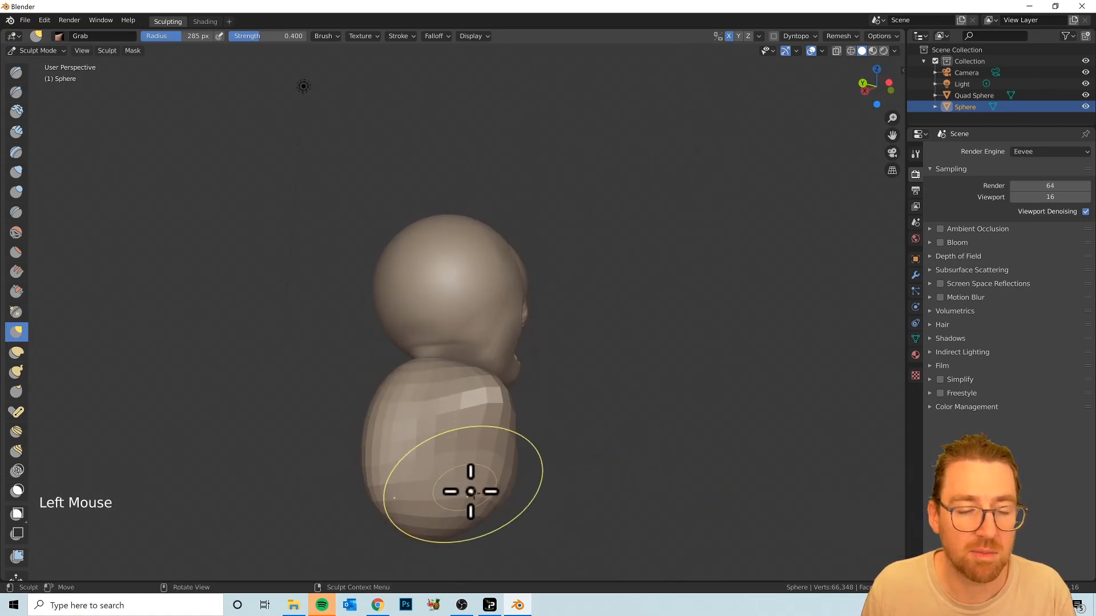
pyautogui.moveTo(558, 478)
pyautogui.mouseDown(button='middle')
pyautogui.moveTo(467, 548)
pyautogui.moveTo(372, 509)
pyautogui.moveTo(347, 470)
pyautogui.moveTo(434, 465)
pyautogui.mouseUp(button='middle')
# - Switch to the Clay Strips brush and enable Dyntopo for the torso, accepting the vertex data warning
pyautogui.click(16, 132)
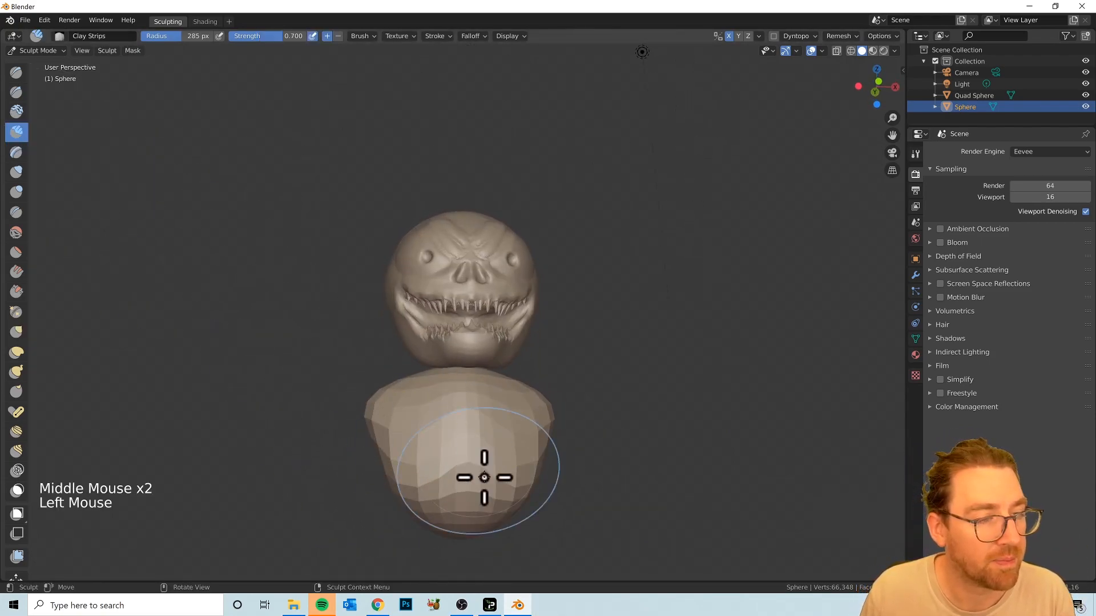
pyautogui.click(447, 429)
pyautogui.click(457, 448)
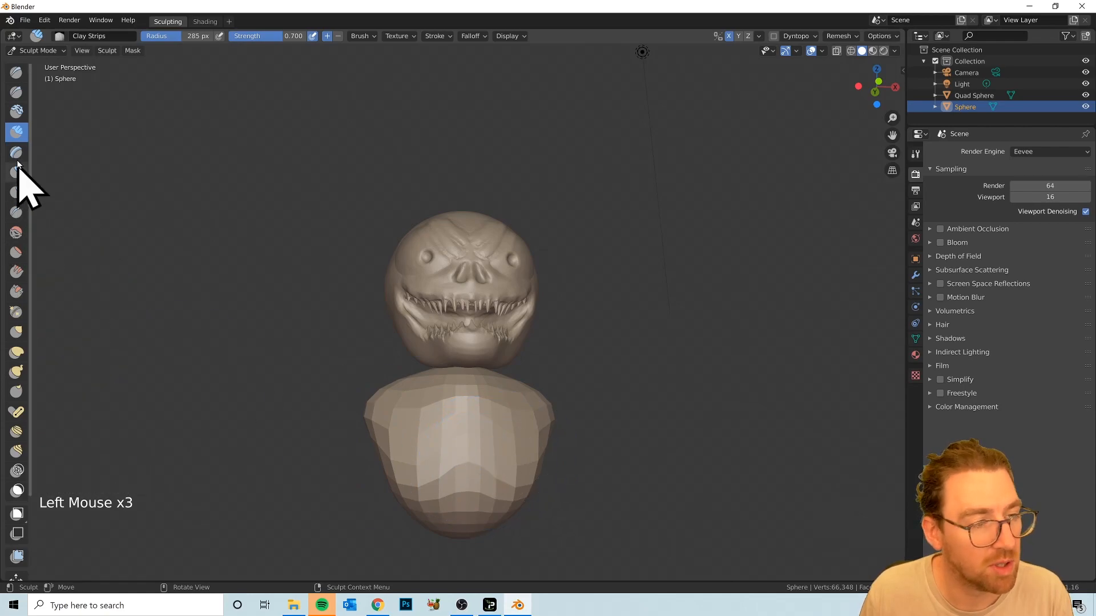
pyautogui.scroll(2, 464, 440)
pyautogui.moveTo(465, 440)
pyautogui.keyDown('shift'); pyautogui.mouseDown(button='middle')
pyautogui.moveTo(522, 440)
pyautogui.moveTo(520, 360)
pyautogui.moveTo(528, 368)
pyautogui.mouseUp(button='middle'); pyautogui.keyUp('shift')
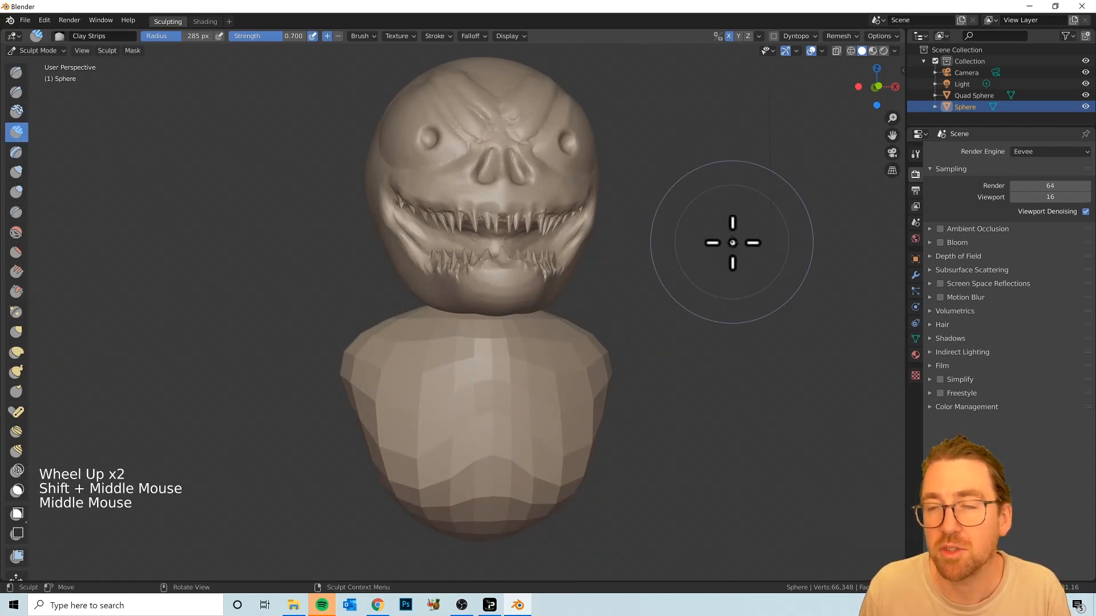
pyautogui.click(774, 36)
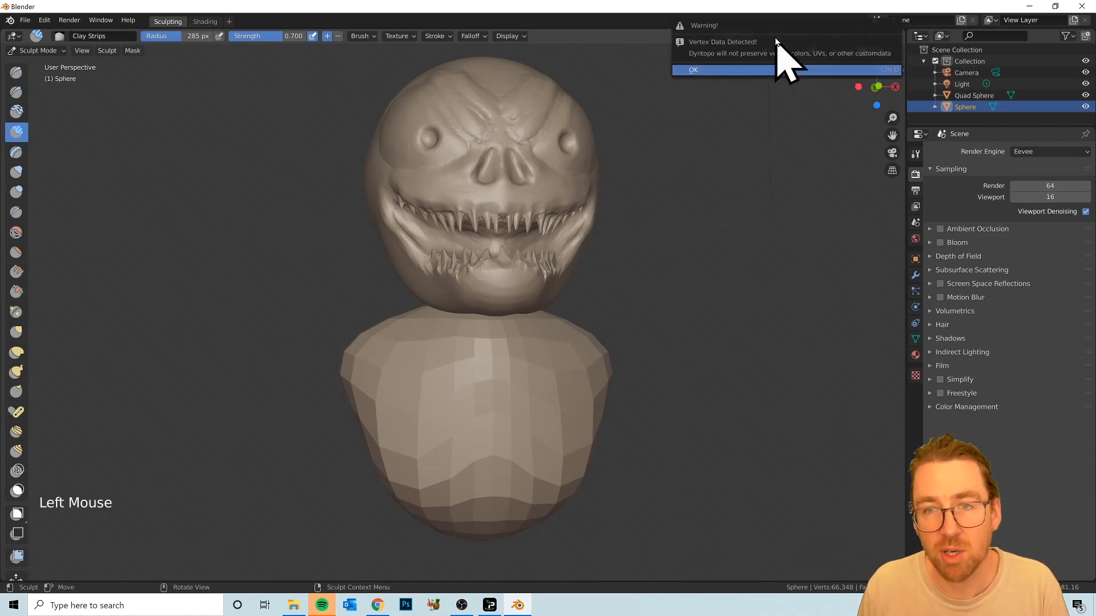
pyautogui.click(719, 70)
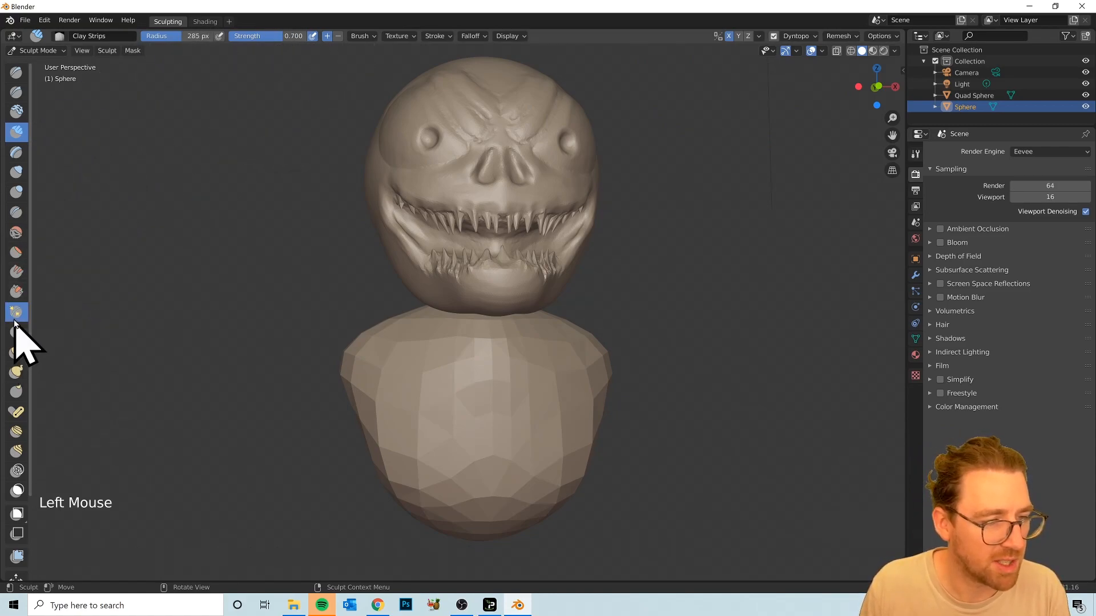
# - Build up the front, side and back of the torso with Clay Strips strokes
pyautogui.moveTo(563, 490); pyautogui.dragTo(533, 465, button='middle')
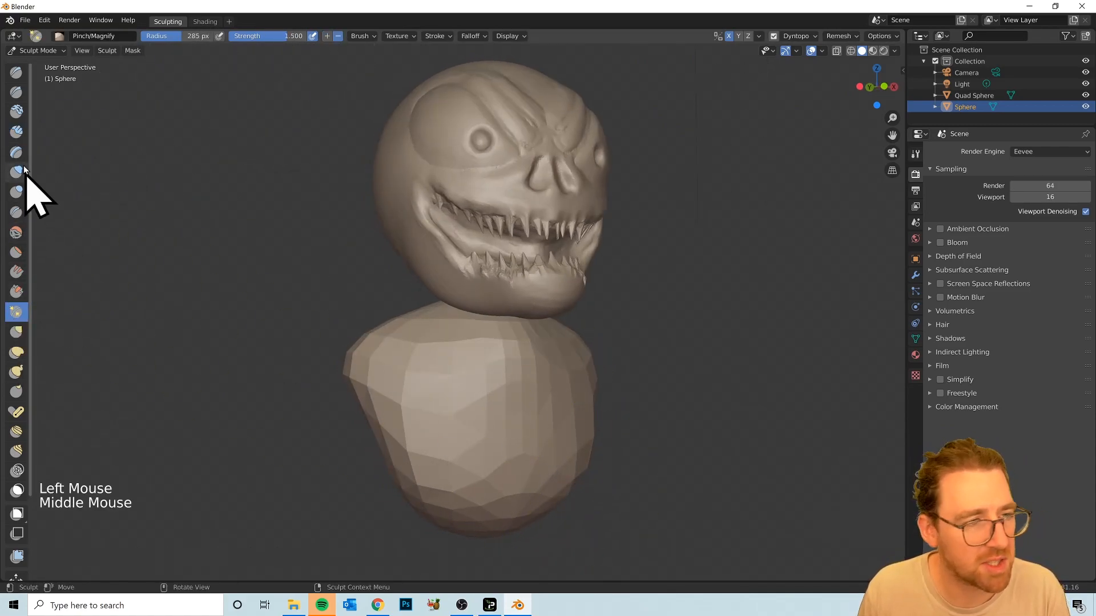
pyautogui.click(17, 133)
pyautogui.moveTo(448, 367)
pyautogui.mouseDown()
pyautogui.moveTo(551, 436)
pyautogui.moveTo(550, 423)
pyautogui.moveTo(427, 447)
pyautogui.moveTo(405, 480)
pyautogui.moveTo(485, 576)
pyautogui.moveTo(543, 480)
pyautogui.mouseUp()
pyautogui.moveTo(543, 479)
pyautogui.mouseDown(button='middle')
pyautogui.moveTo(640, 463)
pyautogui.moveTo(450, 433)
pyautogui.mouseUp(button='middle')
pyautogui.moveTo(450, 433)
pyautogui.mouseDown()
pyautogui.moveTo(445, 455)
pyautogui.moveTo(387, 474)
pyautogui.mouseUp()
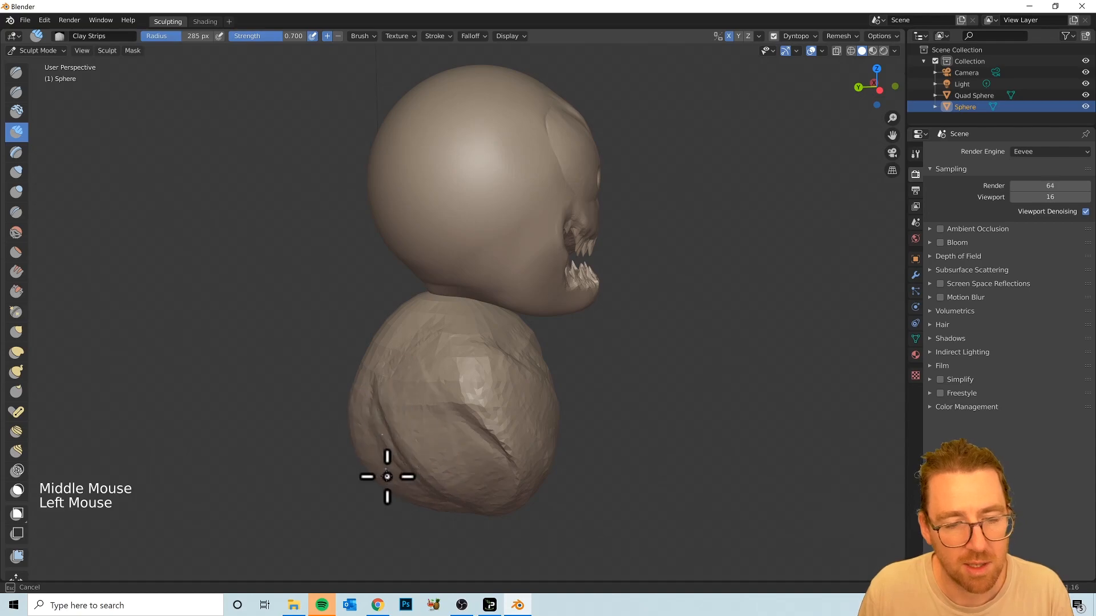
pyautogui.moveTo(419, 352)
pyautogui.mouseDown(button='middle')
pyautogui.moveTo(541, 421)
pyautogui.moveTo(499, 401)
pyautogui.mouseUp(button='middle')
pyautogui.moveTo(498, 401)
pyautogui.mouseDown()
pyautogui.moveTo(392, 455)
pyautogui.moveTo(248, 370)
pyautogui.mouseUp()
# - Smooth the faceted surface of the whole torso from all sides
pyautogui.moveTo(248, 370); pyautogui.dragTo(455, 394, button='middle')
pyautogui.moveTo(455, 394)
pyautogui.keyDown('shift'); pyautogui.mouseDown()
pyautogui.moveTo(396, 409)
pyautogui.moveTo(426, 476)
pyautogui.mouseUp(); pyautogui.keyUp('shift')
pyautogui.moveTo(445, 335)
pyautogui.mouseDown(button='middle')
pyautogui.moveTo(457, 411)
pyautogui.moveTo(552, 374)
pyautogui.mouseUp(button='middle')
pyautogui.keyDown('shift'); pyautogui.moveTo(553, 374); pyautogui.dragTo(448, 379); pyautogui.keyUp('shift')
pyautogui.moveTo(448, 379)
pyautogui.mouseDown(button='middle')
pyautogui.moveTo(566, 431)
pyautogui.moveTo(540, 362)
pyautogui.mouseUp(button='middle')
pyautogui.keyDown('shift'); pyautogui.moveTo(541, 362); pyautogui.dragTo(433, 487); pyautogui.keyUp('shift')
pyautogui.moveTo(434, 487)
pyautogui.mouseDown(button='middle')
pyautogui.moveTo(626, 438)
pyautogui.moveTo(498, 375)
pyautogui.mouseUp(button='middle')
pyautogui.keyDown('shift'); pyautogui.moveTo(499, 376); pyautogui.dragTo(399, 333); pyautogui.keyUp('shift')
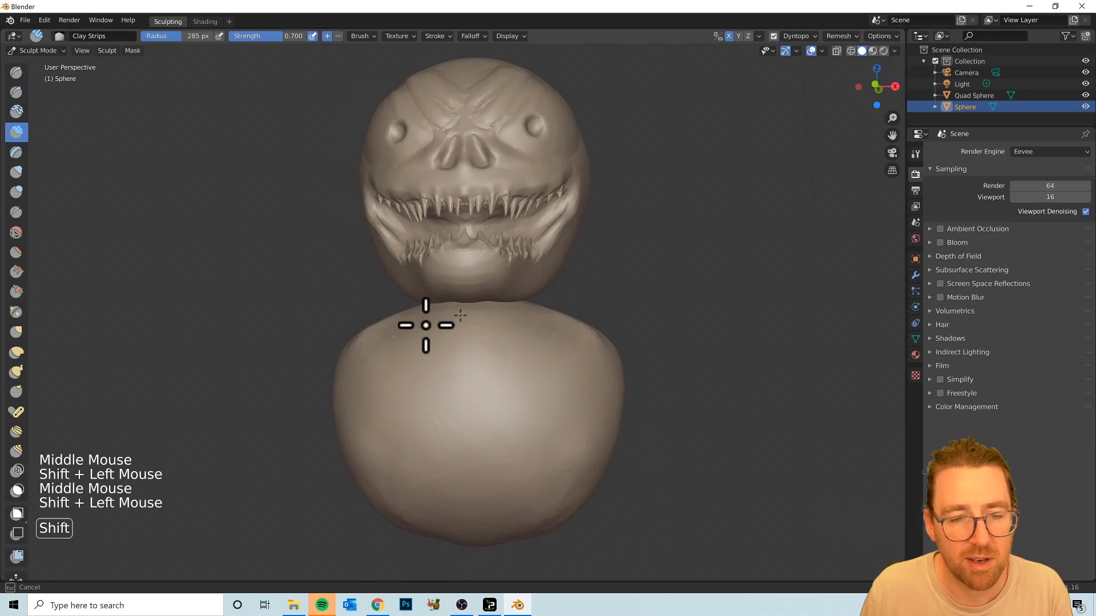
# - Add further Clay Strips strokes to the torso from several angles
pyautogui.moveTo(512, 369); pyautogui.dragTo(589, 88, button='middle')
pyautogui.moveTo(457, 134); pyautogui.dragTo(424, 137)
pyautogui.moveTo(404, 124)
pyautogui.mouseDown(button='middle')
pyautogui.moveTo(519, 240)
pyautogui.moveTo(457, 183)
pyautogui.mouseUp(button='middle')
pyautogui.moveTo(456, 182); pyautogui.dragTo(440, 171)
pyautogui.moveTo(548, 169)
pyautogui.mouseDown(button='middle')
pyautogui.moveTo(560, 166)
pyautogui.moveTo(453, 279)
pyautogui.mouseUp(button='middle')
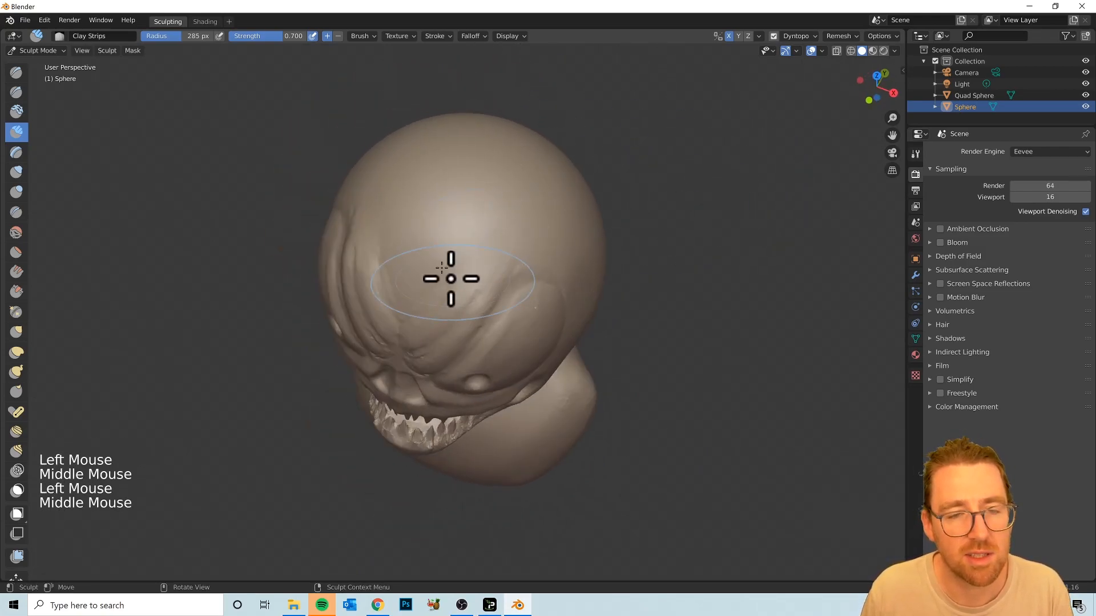
pyautogui.moveTo(607, 276); pyautogui.dragTo(455, 262, button='middle')
pyautogui.scroll(-1, 455, 263)
pyautogui.scroll(-1, 454, 263)
pyautogui.moveTo(455, 262)
pyautogui.mouseDown()
pyautogui.moveTo(472, 262)
pyautogui.moveTo(472, 232)
pyautogui.moveTo(464, 239)
pyautogui.mouseUp()
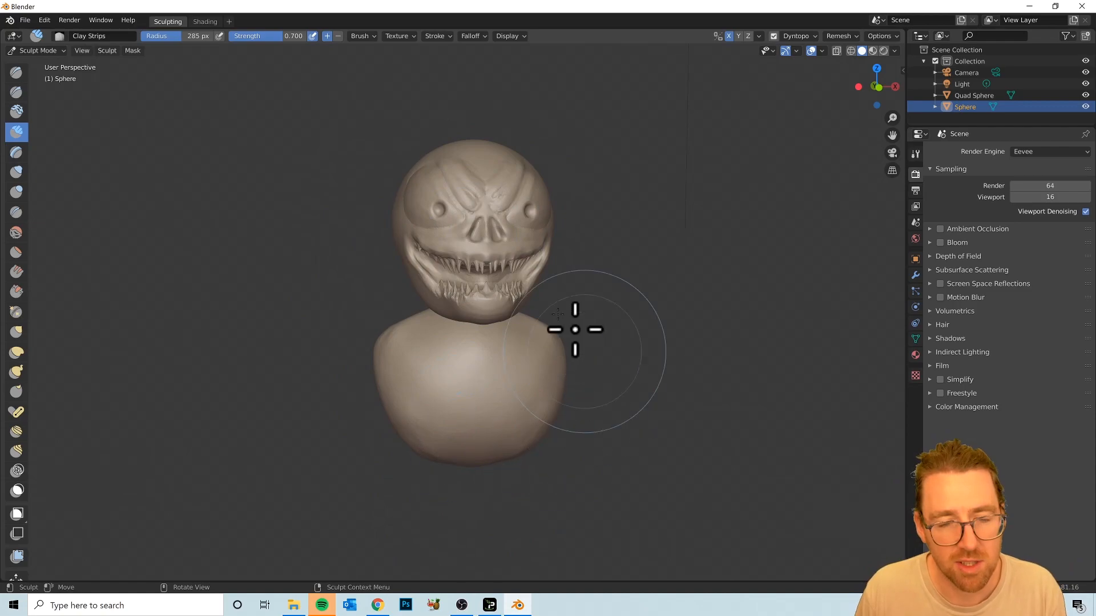
# - Build up more volume on the torso with Clay Strips and smooth the strokes into the surface
pyautogui.moveTo(544, 442); pyautogui.dragTo(446, 307, button='middle')
pyautogui.scroll(3, 509, 386)
pyautogui.moveTo(445, 307)
pyautogui.mouseDown()
pyautogui.moveTo(345, 318)
pyautogui.moveTo(394, 342)
pyautogui.moveTo(376, 343)
pyautogui.mouseUp()
pyautogui.moveTo(382, 320)
pyautogui.keyDown('shift'); pyautogui.mouseDown()
pyautogui.moveTo(369, 269)
pyautogui.moveTo(394, 342)
pyautogui.mouseUp(); pyautogui.keyUp('shift')
pyautogui.keyDown('shift'); pyautogui.moveTo(411, 308); pyautogui.dragTo(479, 353); pyautogui.keyUp('shift')
pyautogui.moveTo(480, 352); pyautogui.dragTo(519, 379, button='middle')
pyautogui.scroll(-2, 519, 379)
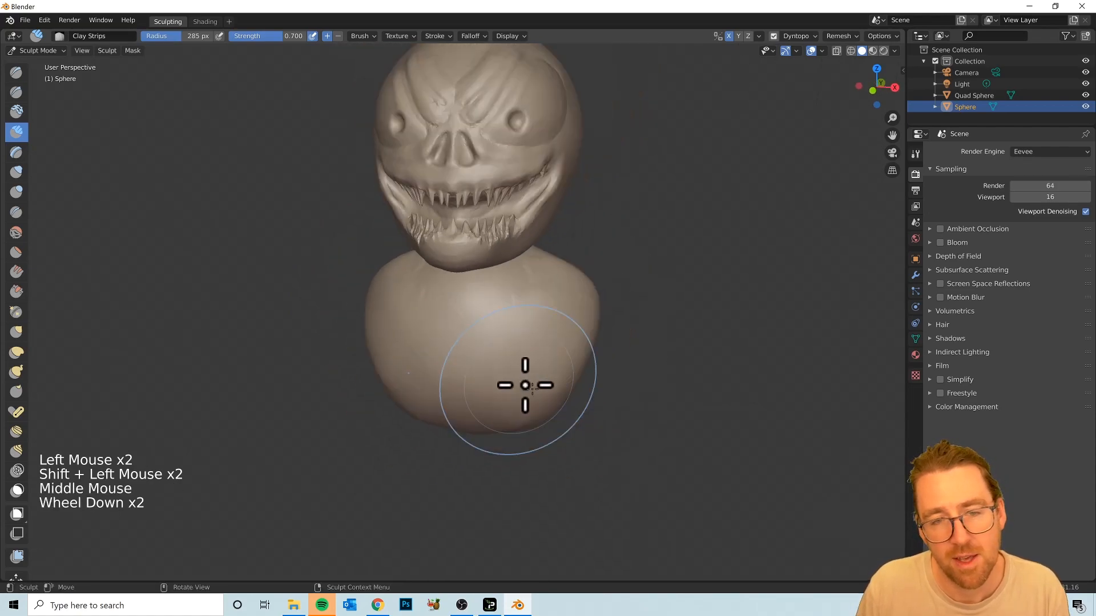
pyautogui.moveTo(774, 434); pyautogui.dragTo(745, 416, button='middle')
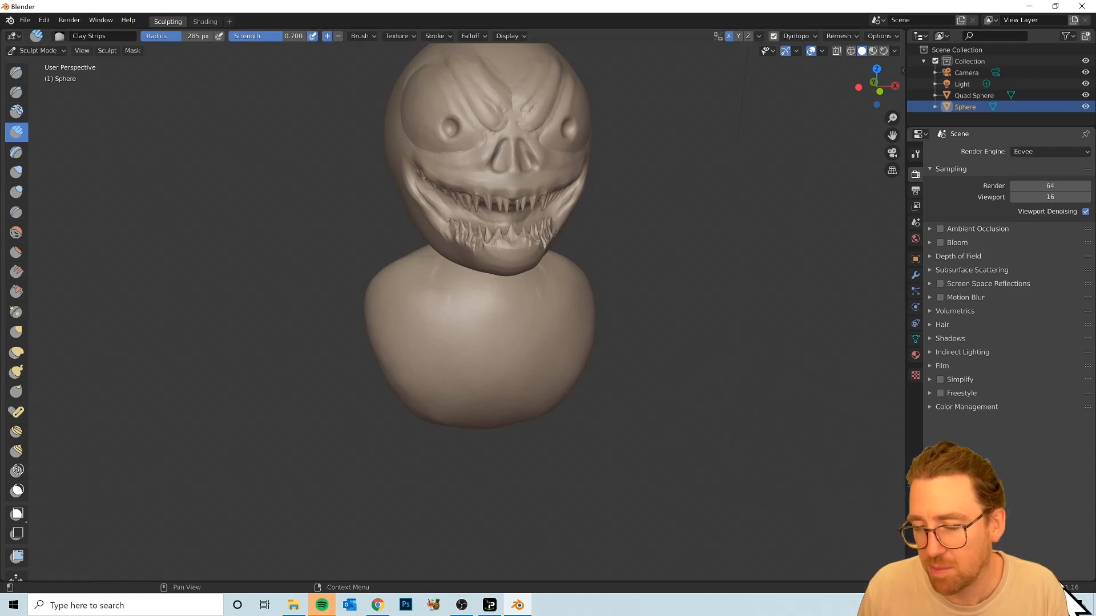
pyautogui.moveTo(823, 505); pyautogui.dragTo(726, 388, button='middle')
pyautogui.keyDown('shift'); pyautogui.moveTo(451, 321); pyautogui.dragTo(443, 391); pyautogui.keyUp('shift')
pyautogui.moveTo(443, 392)
pyautogui.mouseDown(button='middle')
pyautogui.moveTo(636, 420)
pyautogui.moveTo(606, 428)
pyautogui.mouseUp(button='middle')
# - Pull the lower part of the torso downward and into a waist with the Grab brush, working around the body
pyautogui.press('g')
pyautogui.moveTo(481, 407); pyautogui.dragTo(494, 409)
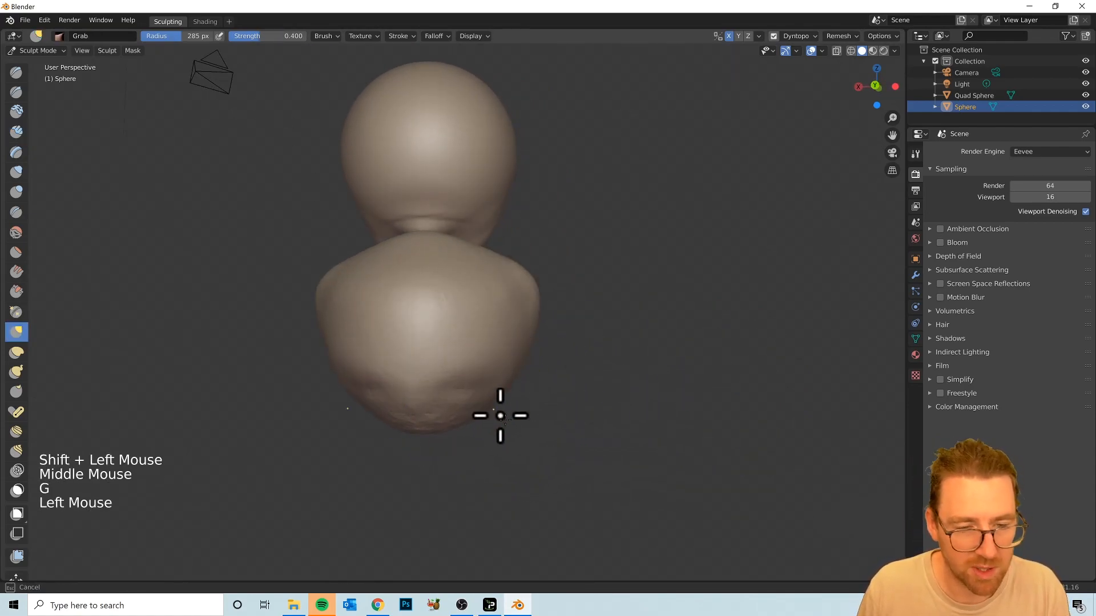
pyautogui.moveTo(565, 470)
pyautogui.mouseDown(button='middle')
pyautogui.moveTo(690, 396)
pyautogui.moveTo(525, 448)
pyautogui.mouseUp(button='middle')
pyautogui.moveTo(525, 447); pyautogui.dragTo(503, 479)
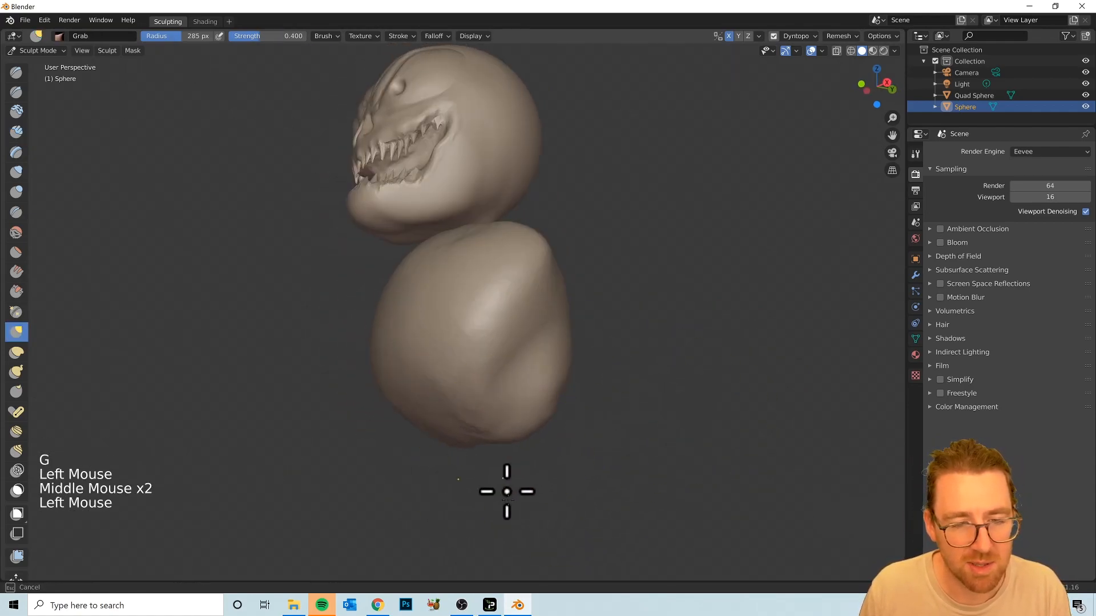
pyautogui.moveTo(504, 444); pyautogui.dragTo(570, 430, button='middle')
pyautogui.moveTo(425, 425); pyautogui.dragTo(285, 475)
pyautogui.moveTo(489, 394); pyautogui.dragTo(582, 397, button='middle')
pyautogui.moveTo(433, 383); pyautogui.dragTo(432, 382)
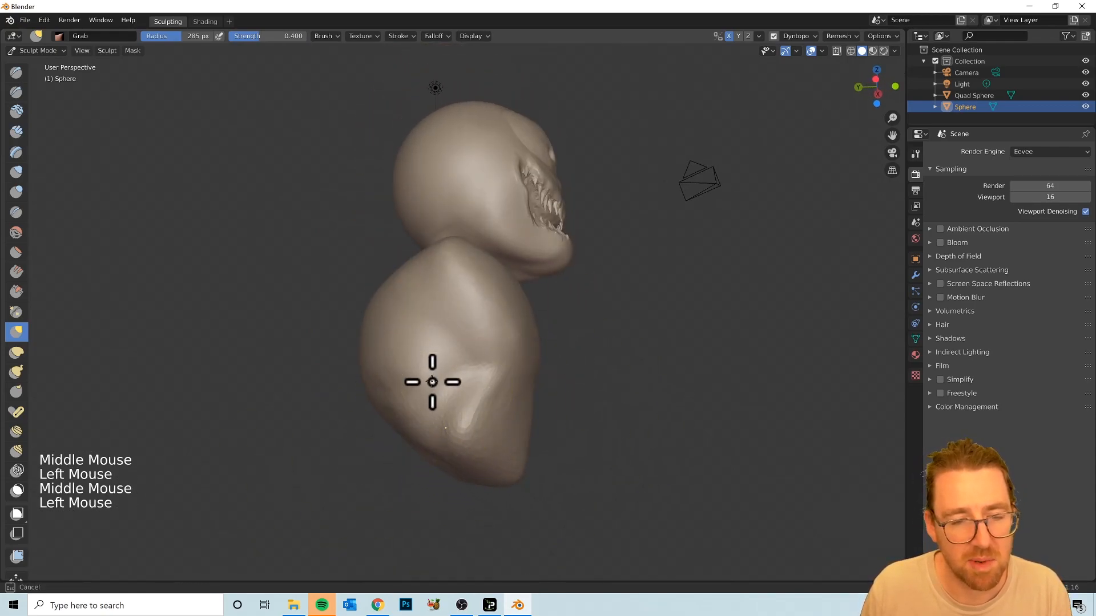
pyautogui.moveTo(544, 409)
pyautogui.mouseDown(button='middle')
pyautogui.moveTo(697, 375)
pyautogui.moveTo(478, 403)
pyautogui.mouseUp(button='middle')
pyautogui.moveTo(477, 403); pyautogui.dragTo(440, 465)
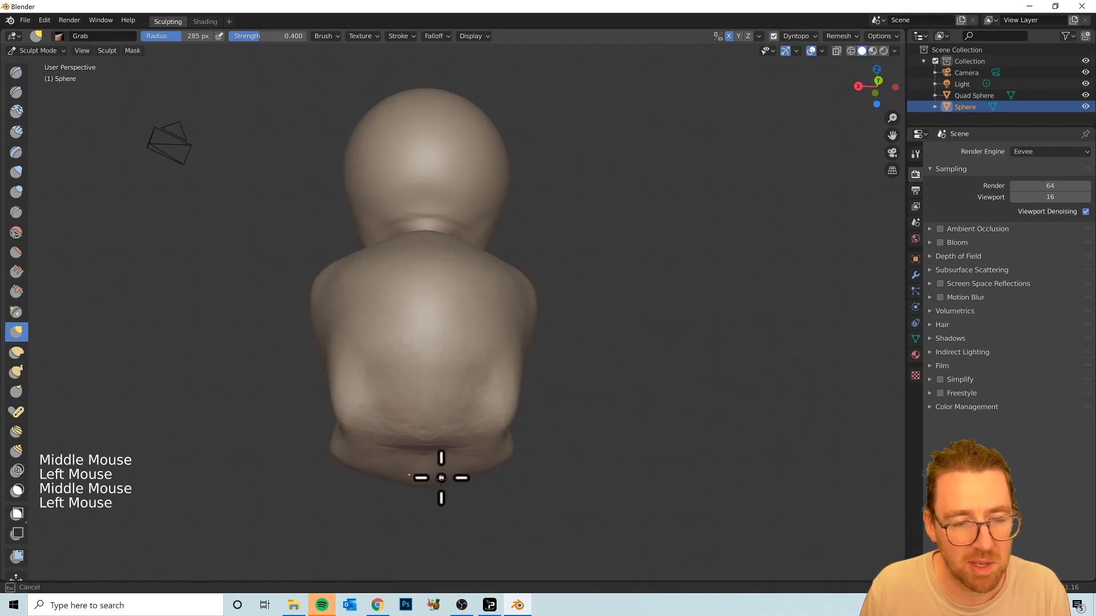
# - Smooth the bumps and hollows on the lower back and sides of the torso
pyautogui.moveTo(441, 465); pyautogui.dragTo(616, 435, button='middle')
pyautogui.keyDown('shift'); pyautogui.click(570, 460); pyautogui.keyUp('shift')
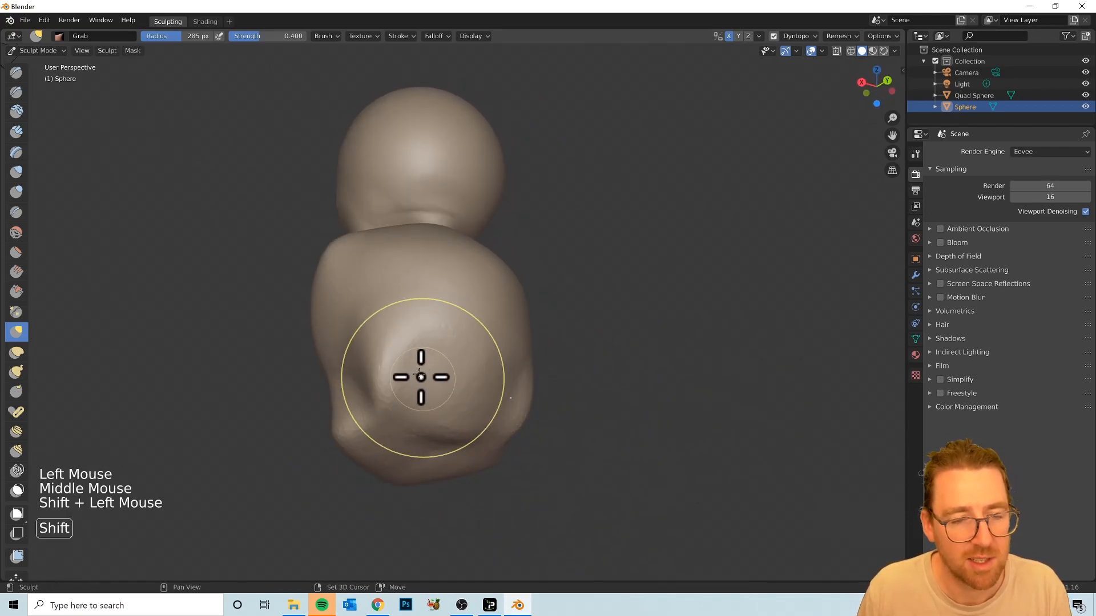
pyautogui.keyDown('shift'); pyautogui.moveTo(379, 389); pyautogui.dragTo(354, 420); pyautogui.keyUp('shift')
pyautogui.keyDown('shift'); pyautogui.click(536, 386); pyautogui.keyUp('shift')
pyautogui.moveTo(536, 387)
pyautogui.mouseDown(button='middle')
pyautogui.moveTo(673, 399)
pyautogui.moveTo(742, 458)
pyautogui.moveTo(771, 428)
pyautogui.moveTo(839, 430)
pyautogui.moveTo(729, 472)
pyautogui.moveTo(796, 447)
pyautogui.moveTo(712, 399)
pyautogui.moveTo(661, 423)
pyautogui.moveTo(660, 403)
pyautogui.moveTo(671, 458)
pyautogui.moveTo(668, 396)
pyautogui.moveTo(665, 441)
pyautogui.mouseUp(button='middle')
pyautogui.scroll(-1, 666, 411)
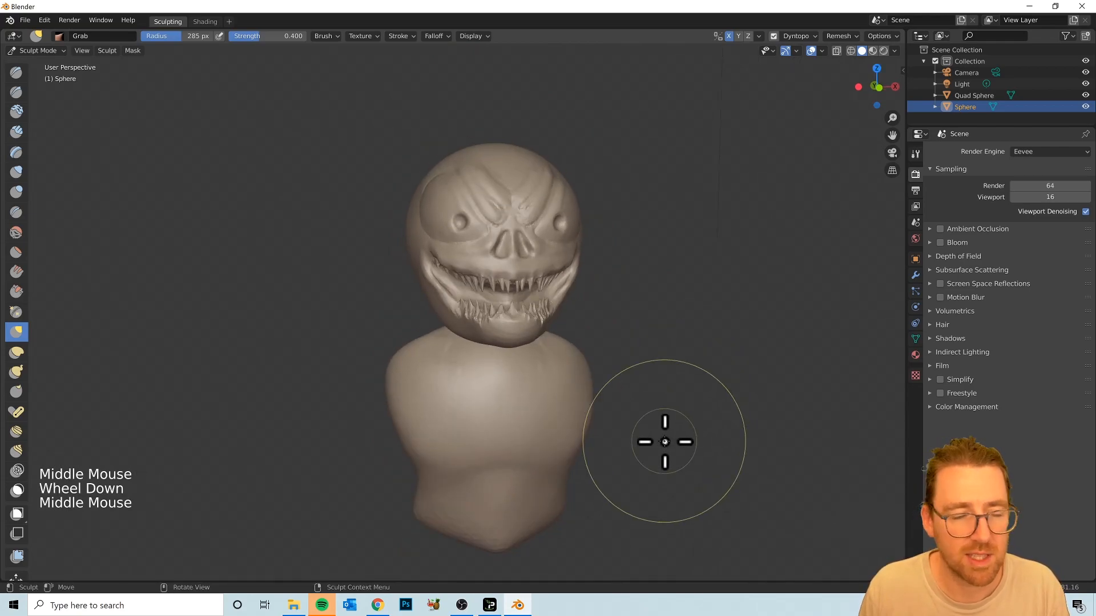